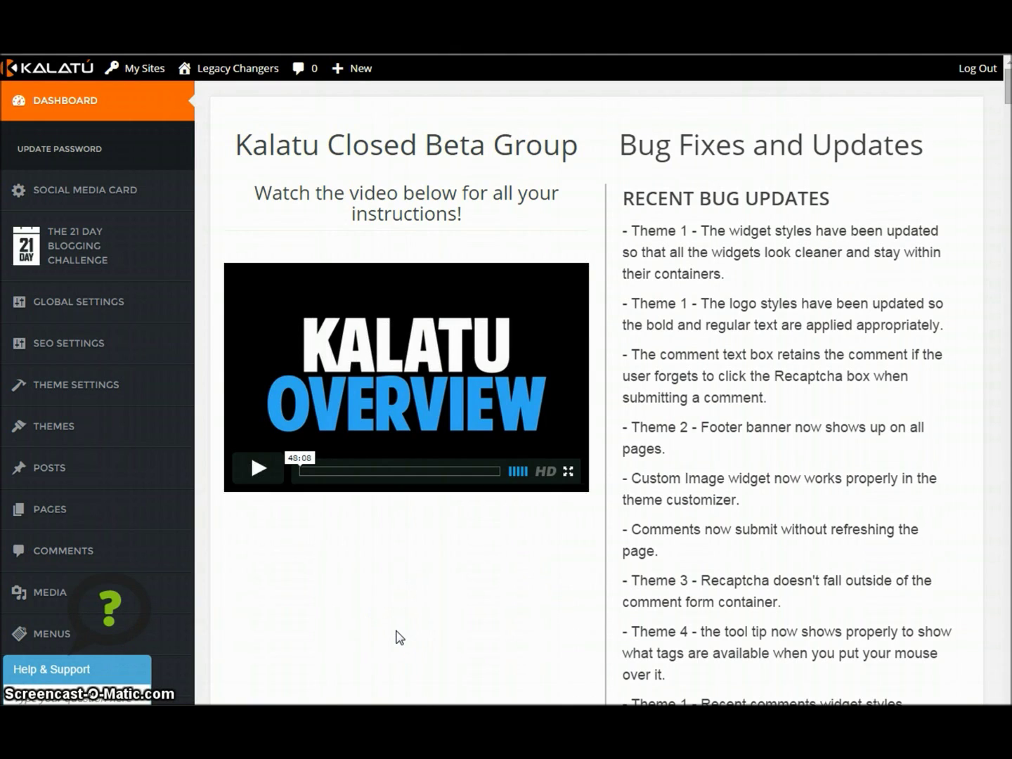
{"action": "left_click", "coordinate": [427, 624]}
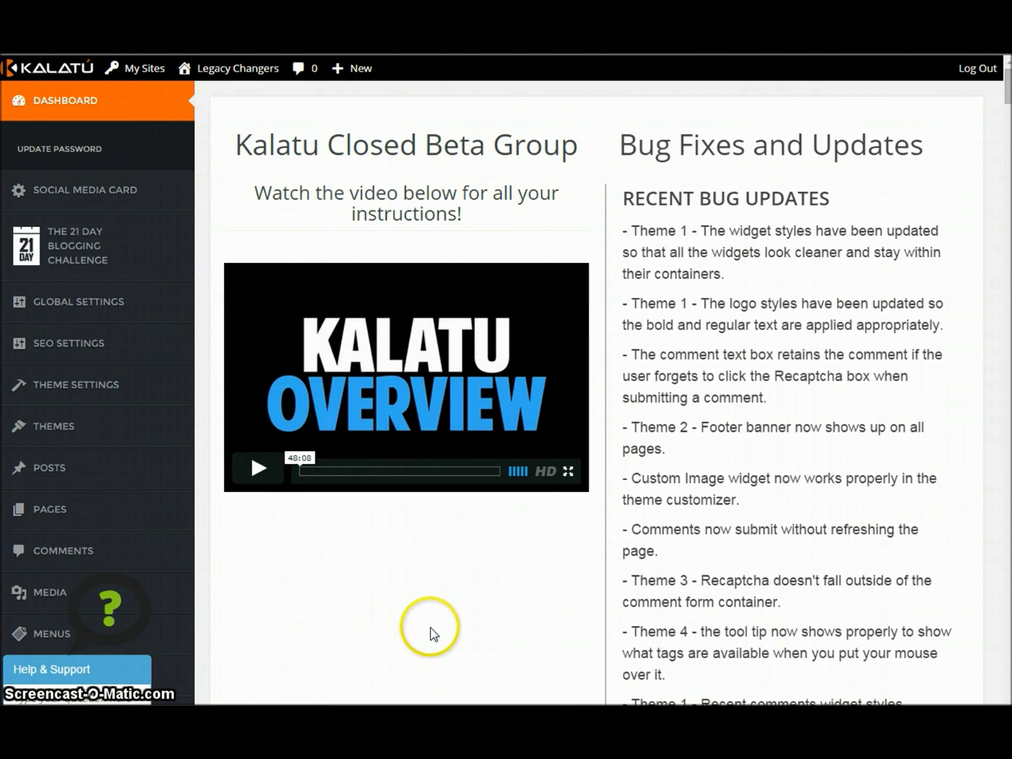
{"action": "left_click", "coordinate": [478, 696]}
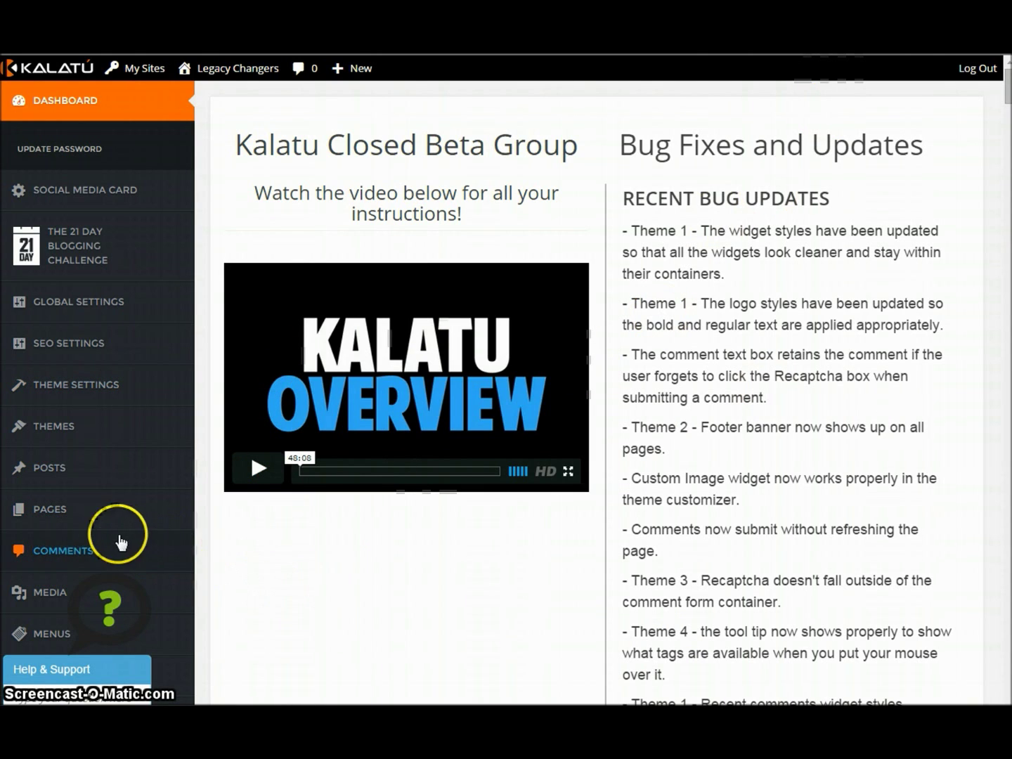
Start a new blog post and place the cursor in its empty title field.
{"action": "mouse_move", "coordinate": [110, 518]}
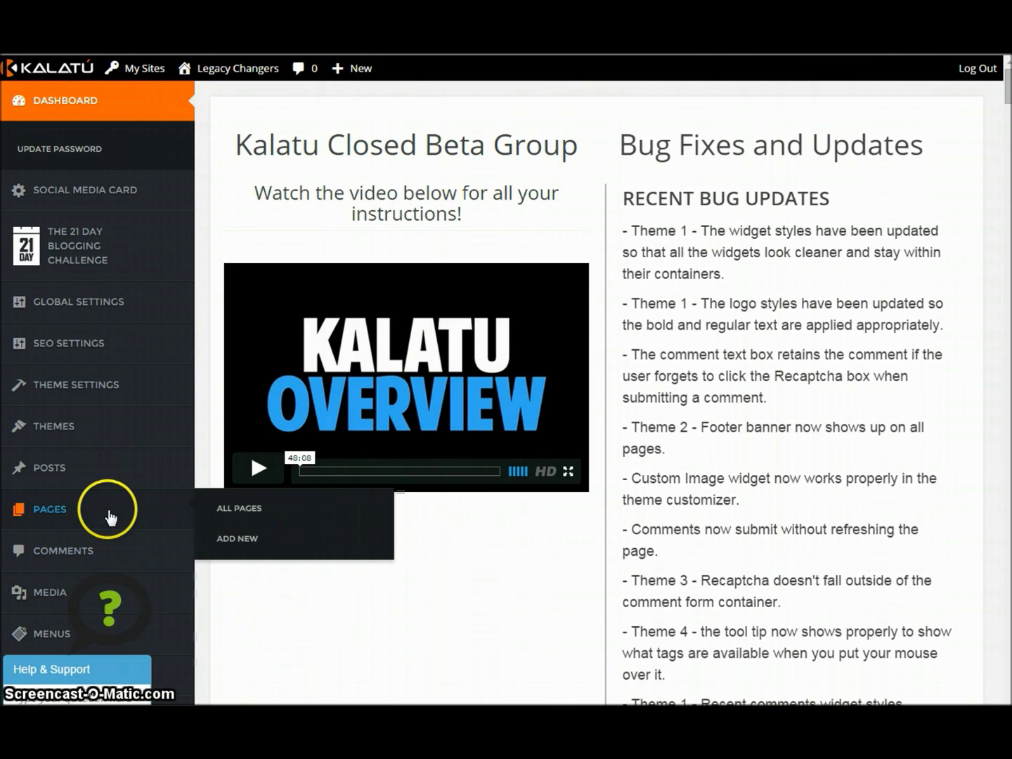
{"action": "mouse_move", "coordinate": [61, 481]}
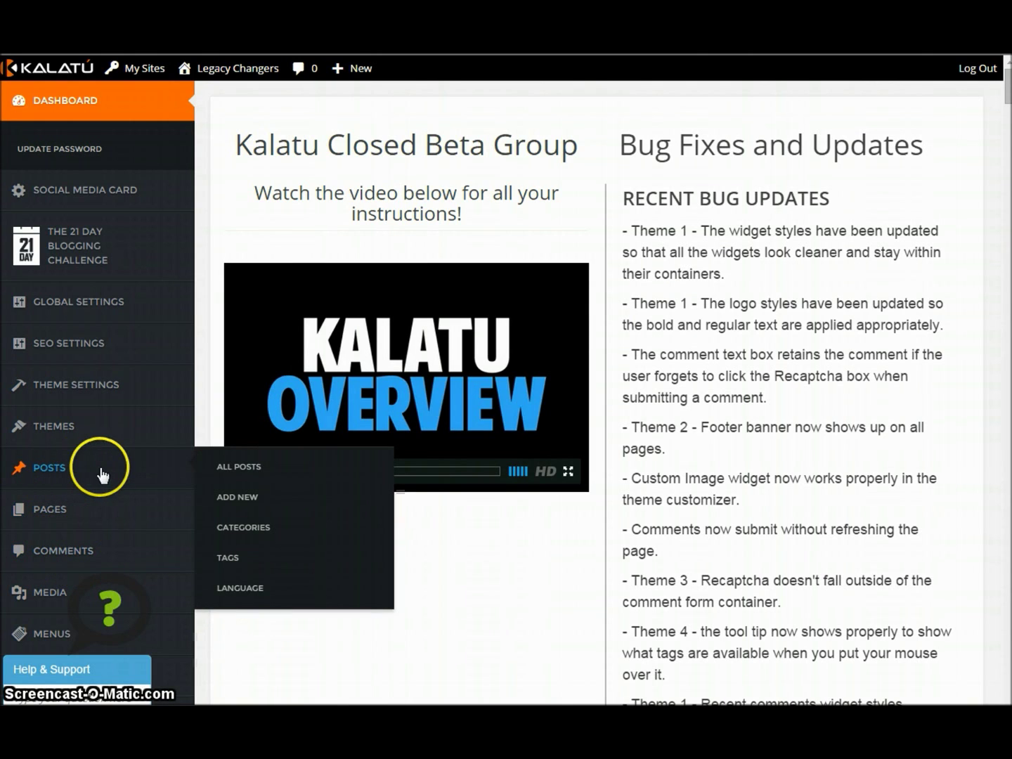
{"action": "left_click", "coordinate": [239, 498]}
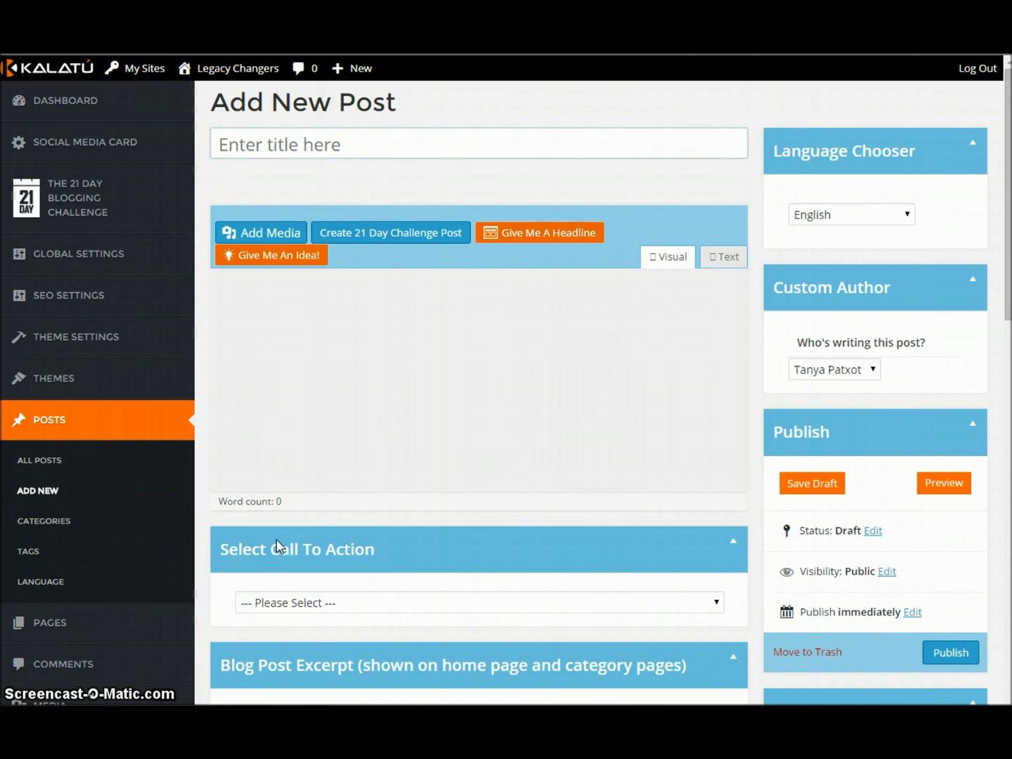
{"action": "left_click", "coordinate": [284, 490]}
{"action": "left_click", "coordinate": [322, 162]}
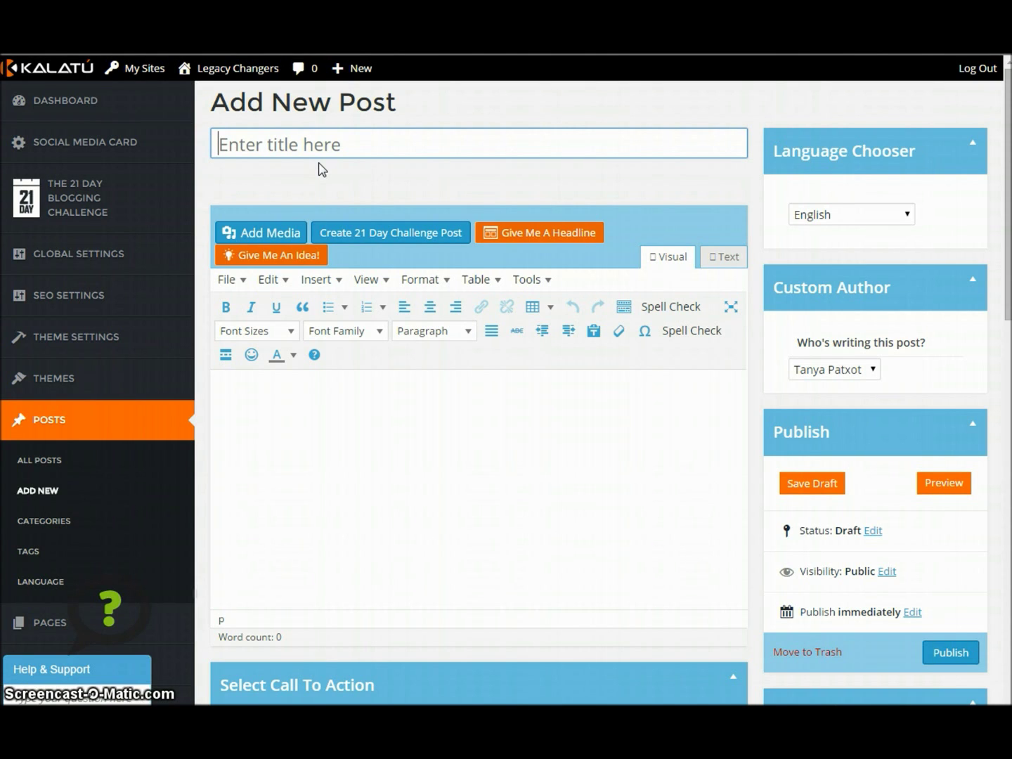
Browse the random post ideas and adopt "Best Bumper Sticker I've Seen Lately" as the post title.
{"action": "left_click", "coordinate": [302, 259]}
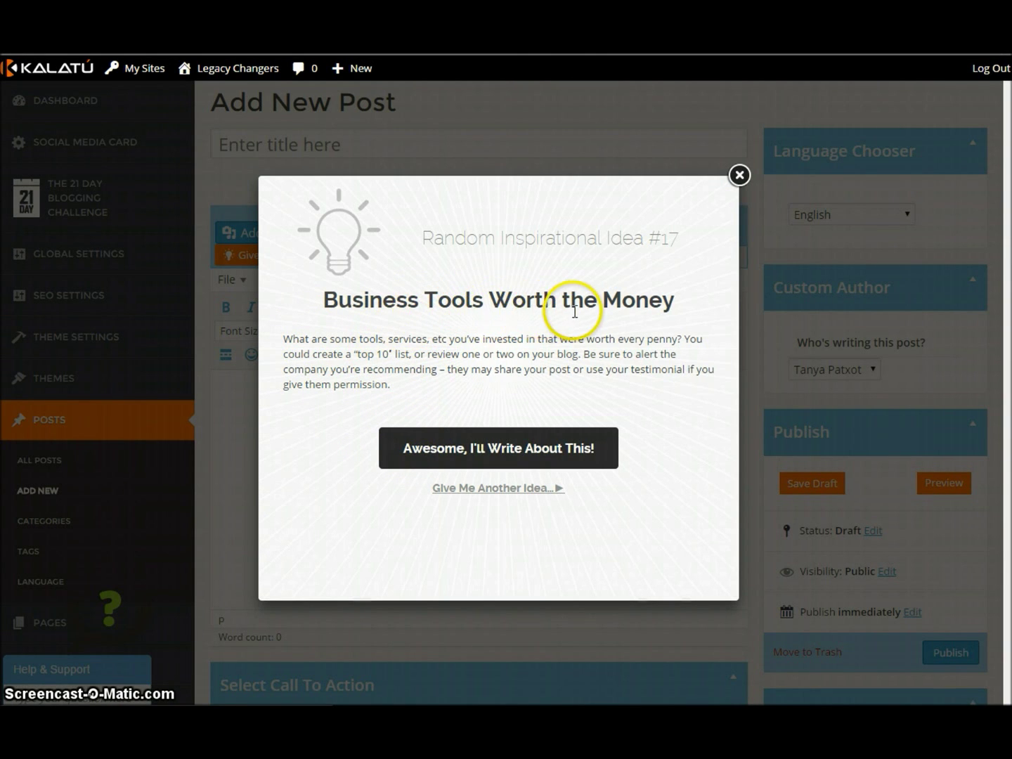
{"action": "left_click", "coordinate": [498, 491]}
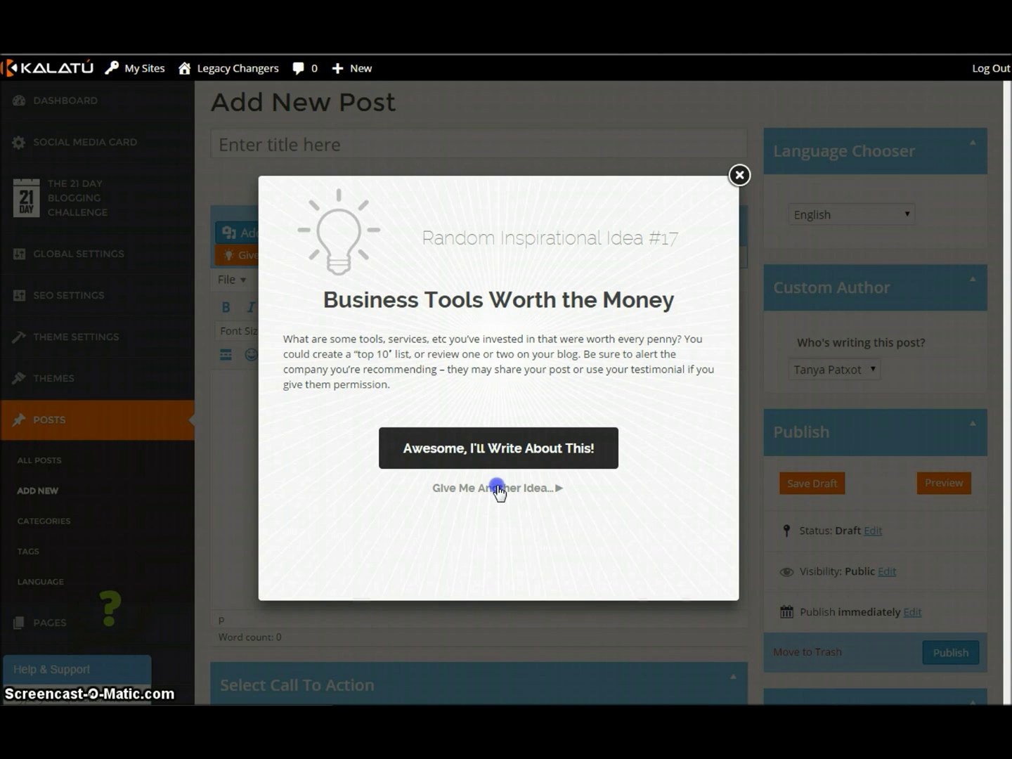
{"action": "left_click", "coordinate": [496, 488]}
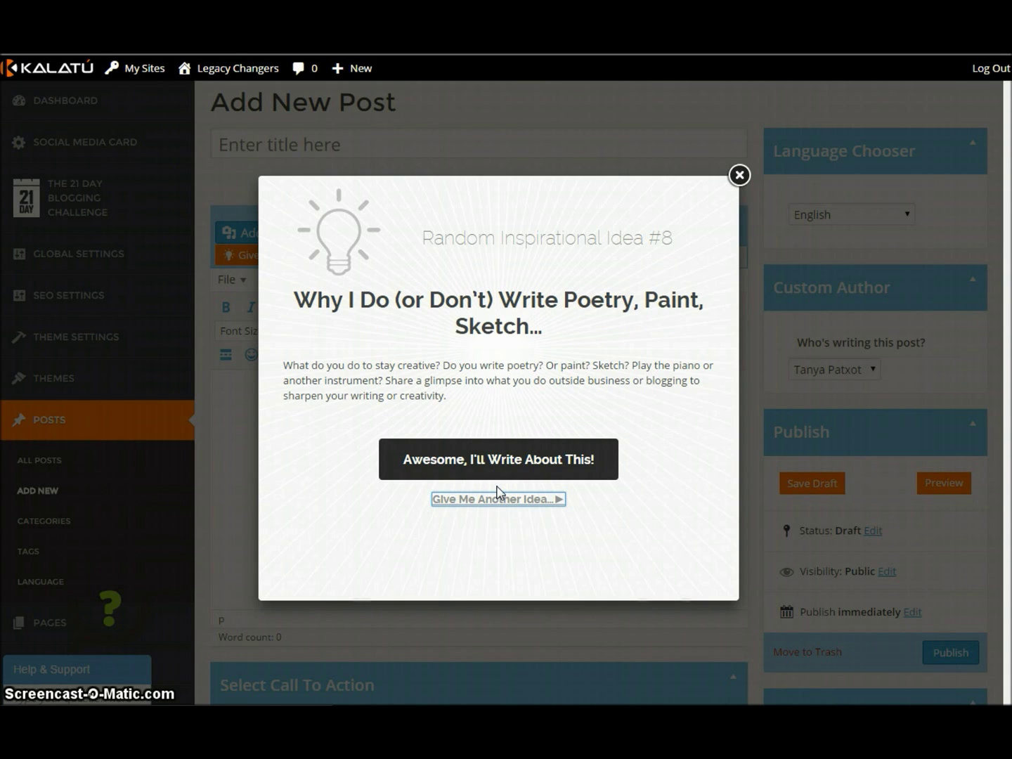
{"action": "left_click", "coordinate": [494, 500]}
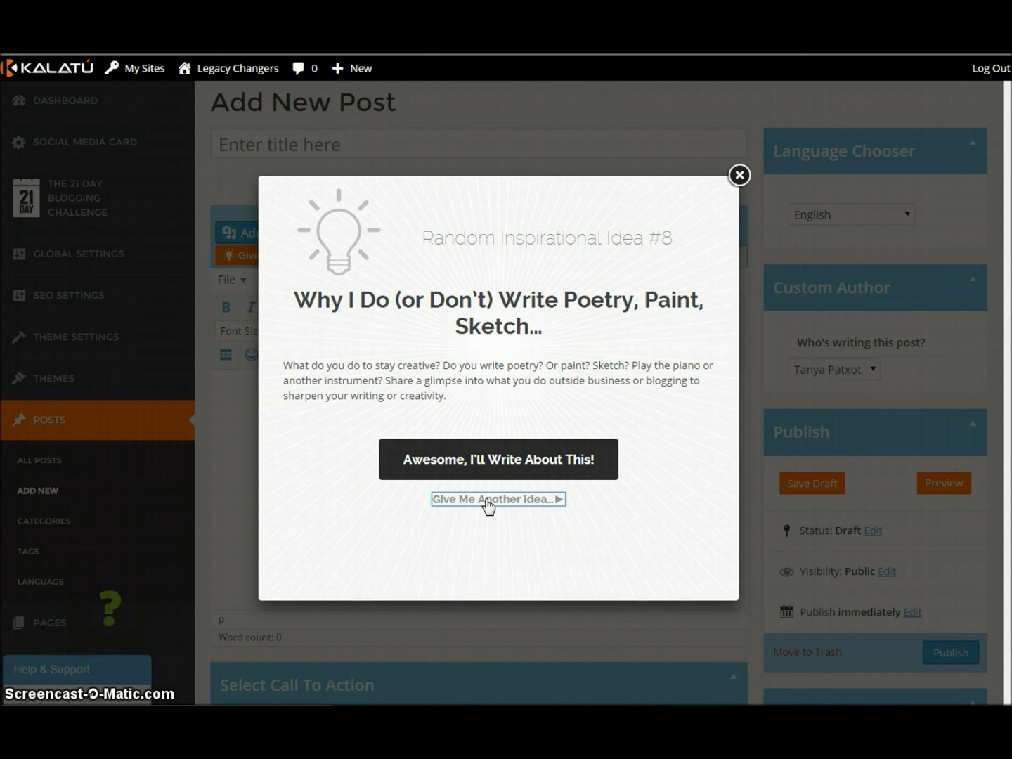
{"action": "left_click", "coordinate": [486, 501]}
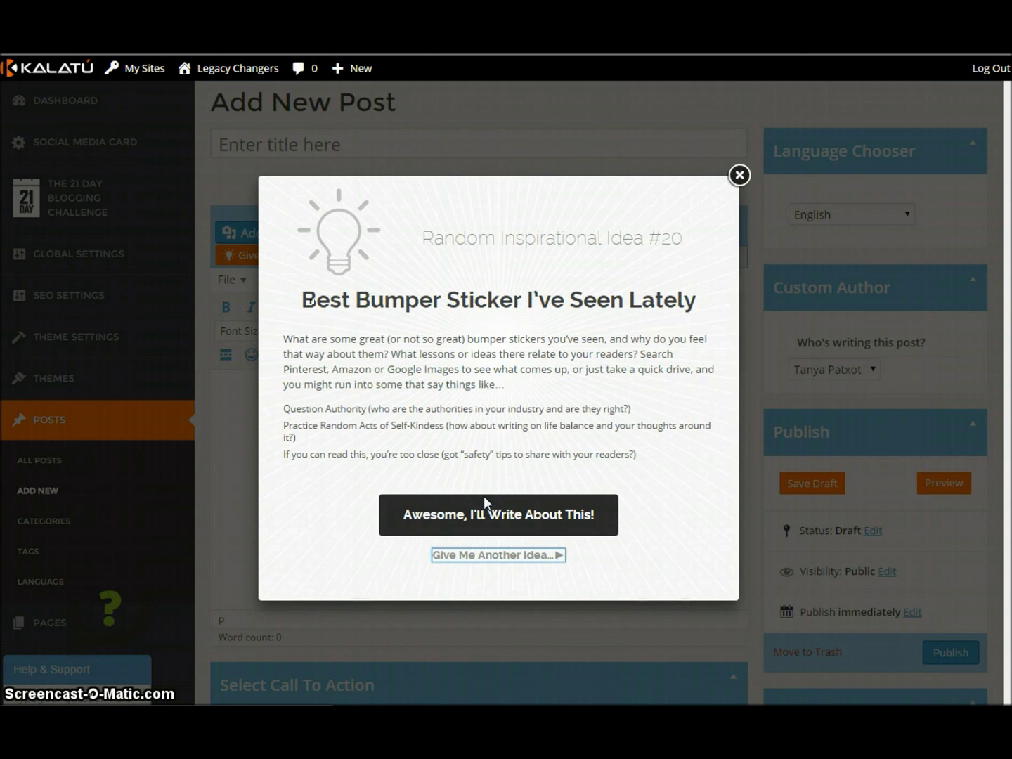
{"action": "left_click", "coordinate": [604, 345]}
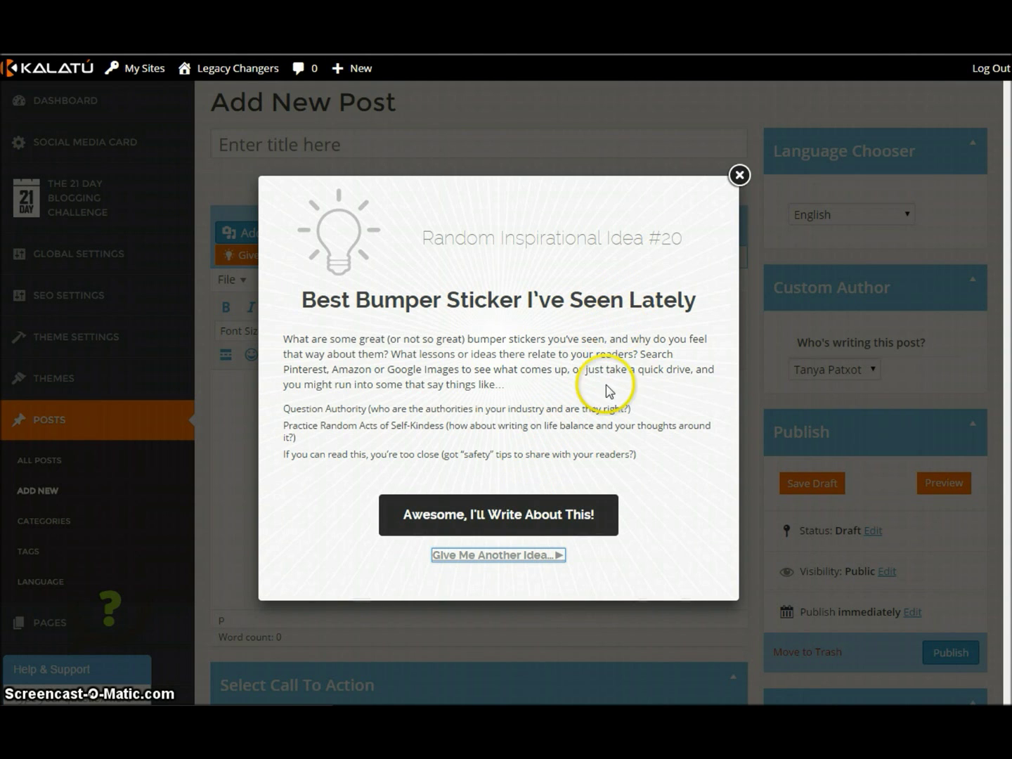
{"action": "left_click", "coordinate": [414, 514]}
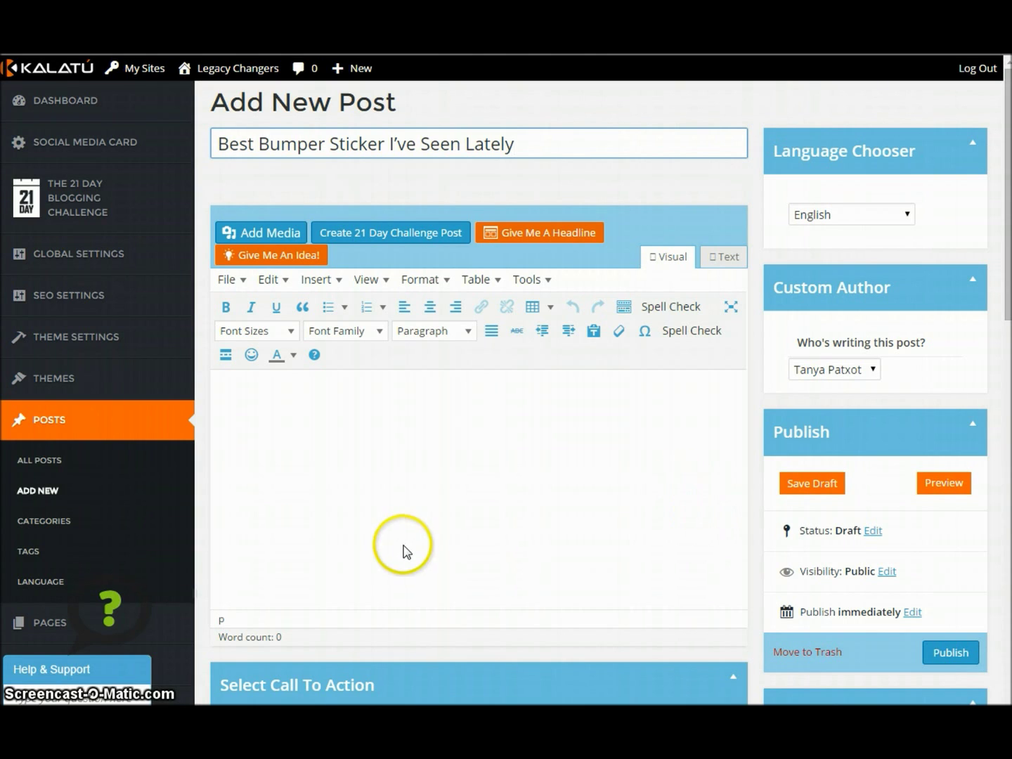
Remove the suggested bumper sticker title from the post's title field.
{"action": "left_click_drag", "start_coordinate": [523, 144], "coordinate": [208, 144]}
{"action": "key", "text": "ctrl+x"}
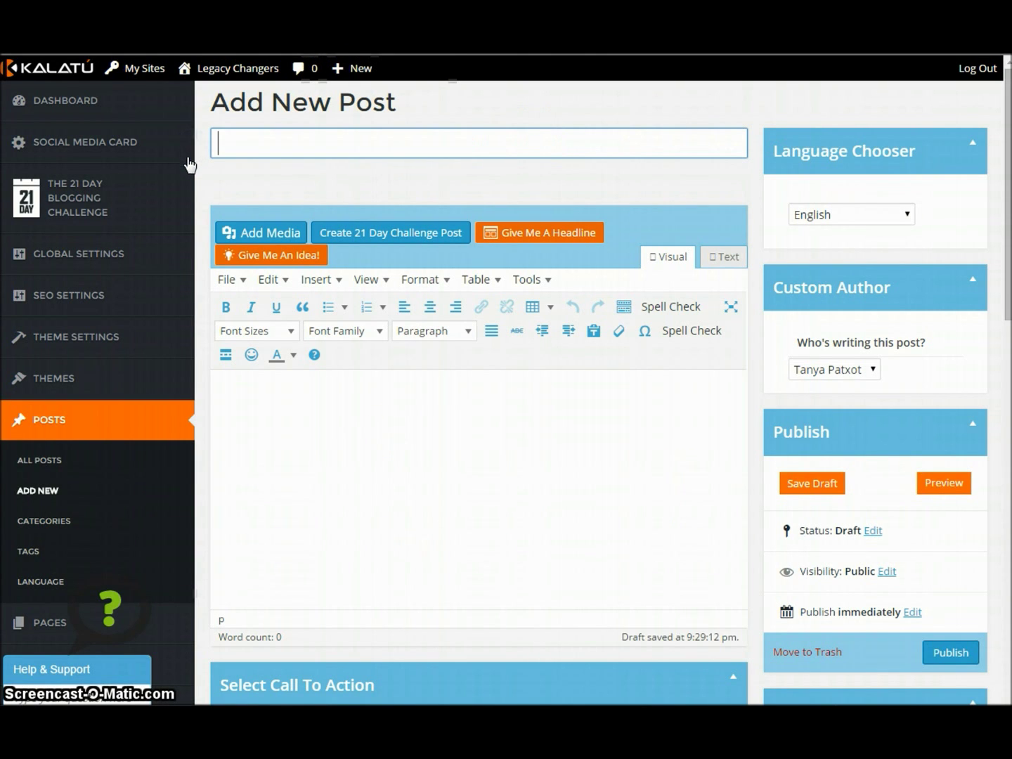
Generate headline ideas for the topic "make-up", browse further suggestions and close the generator without adopting one.
{"action": "left_click", "coordinate": [508, 233]}
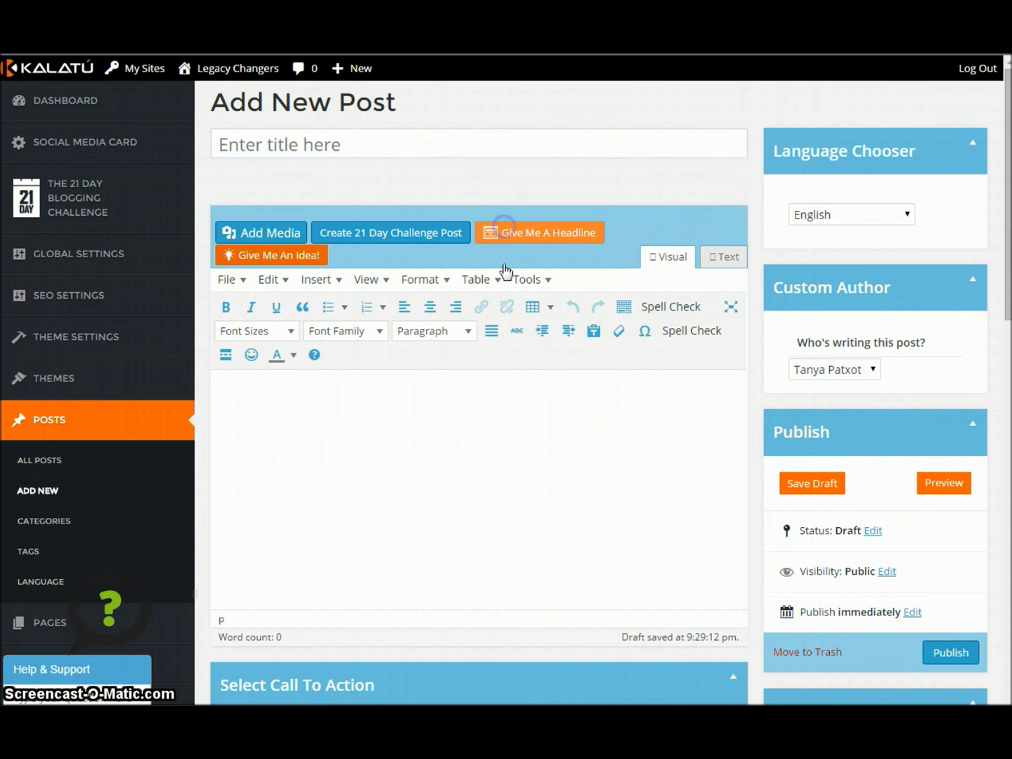
{"action": "left_click", "coordinate": [740, 174]}
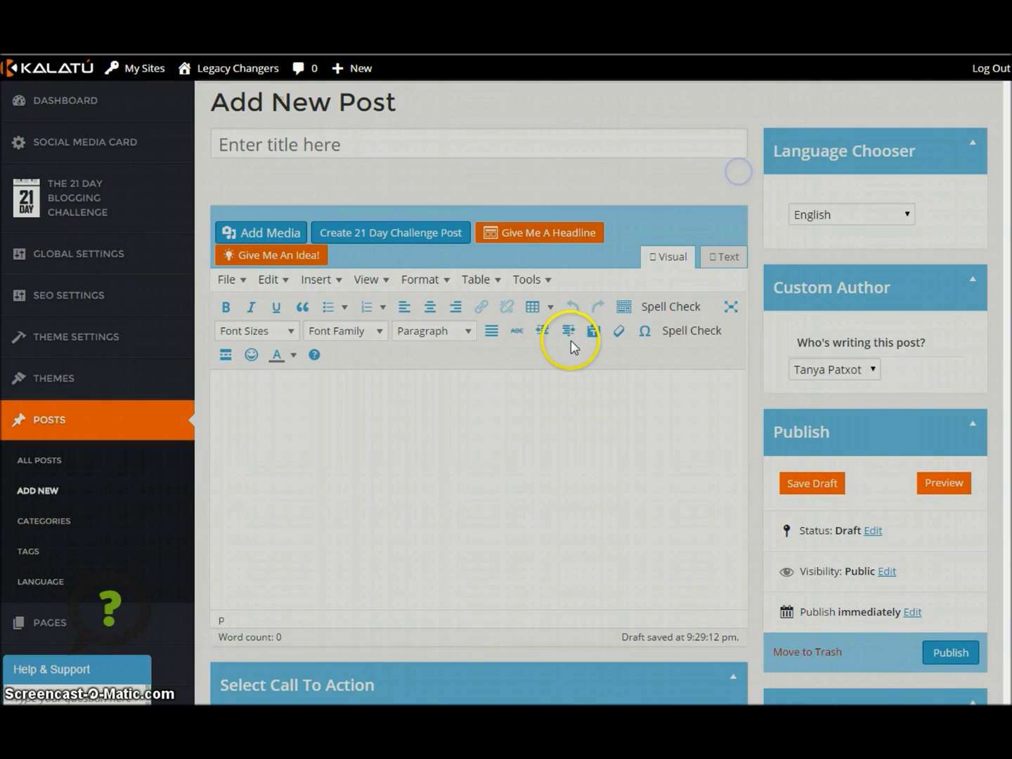
{"action": "left_click", "coordinate": [545, 237]}
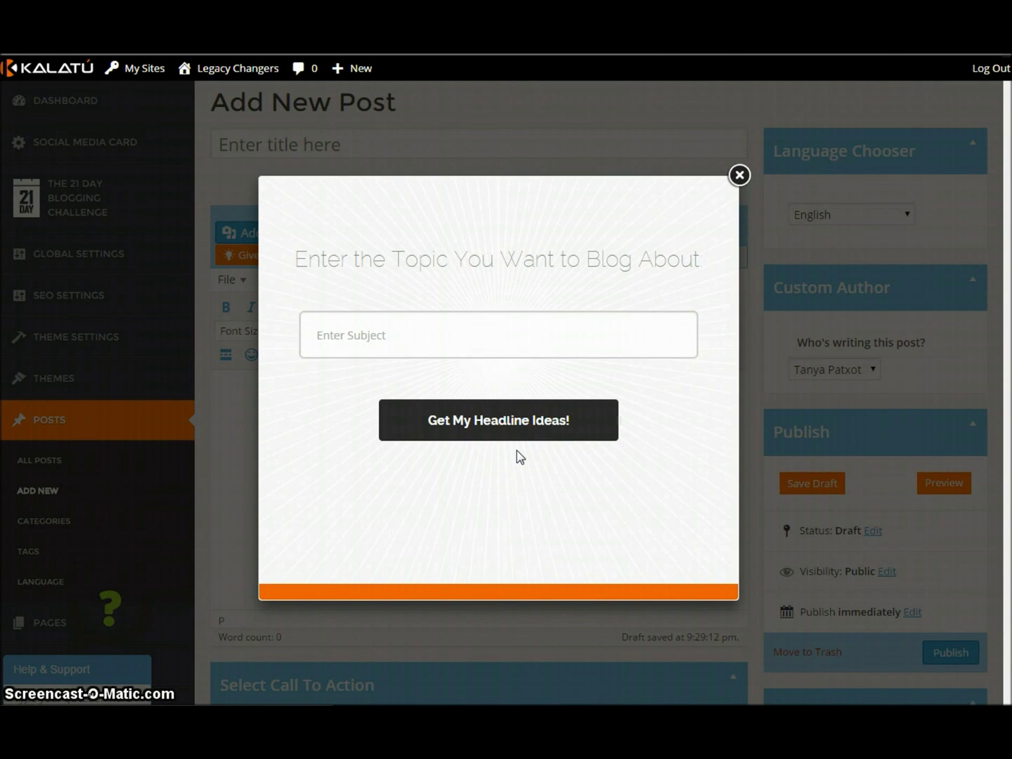
{"action": "left_click", "coordinate": [534, 339]}
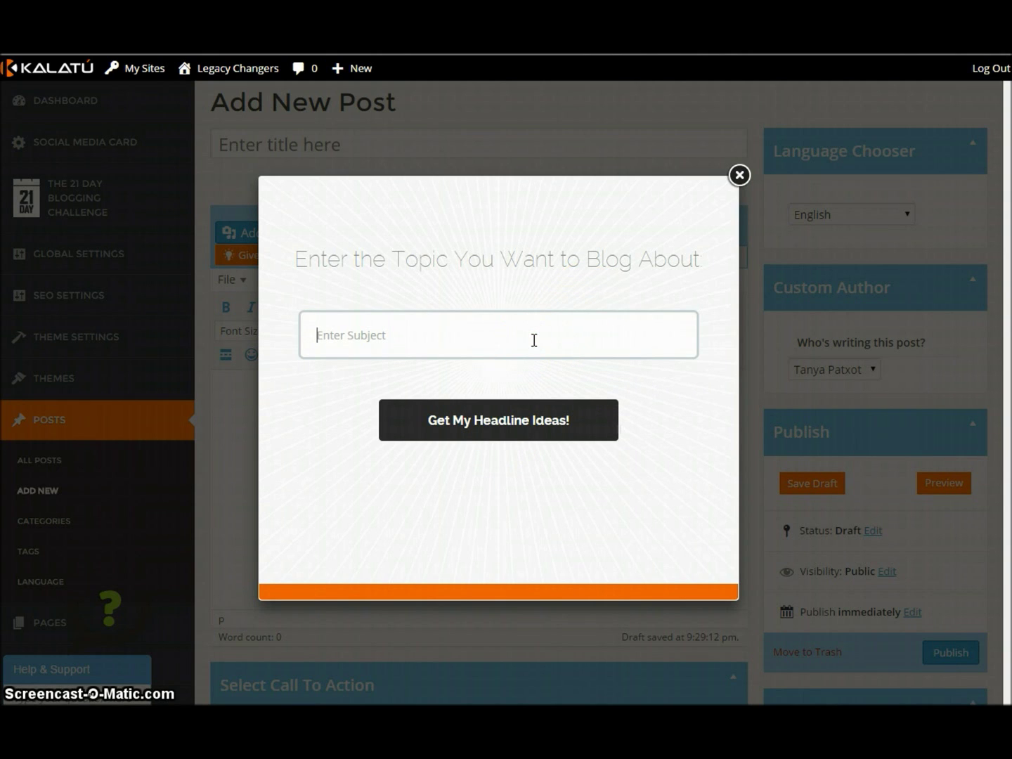
{"action": "type", "text": "make"}
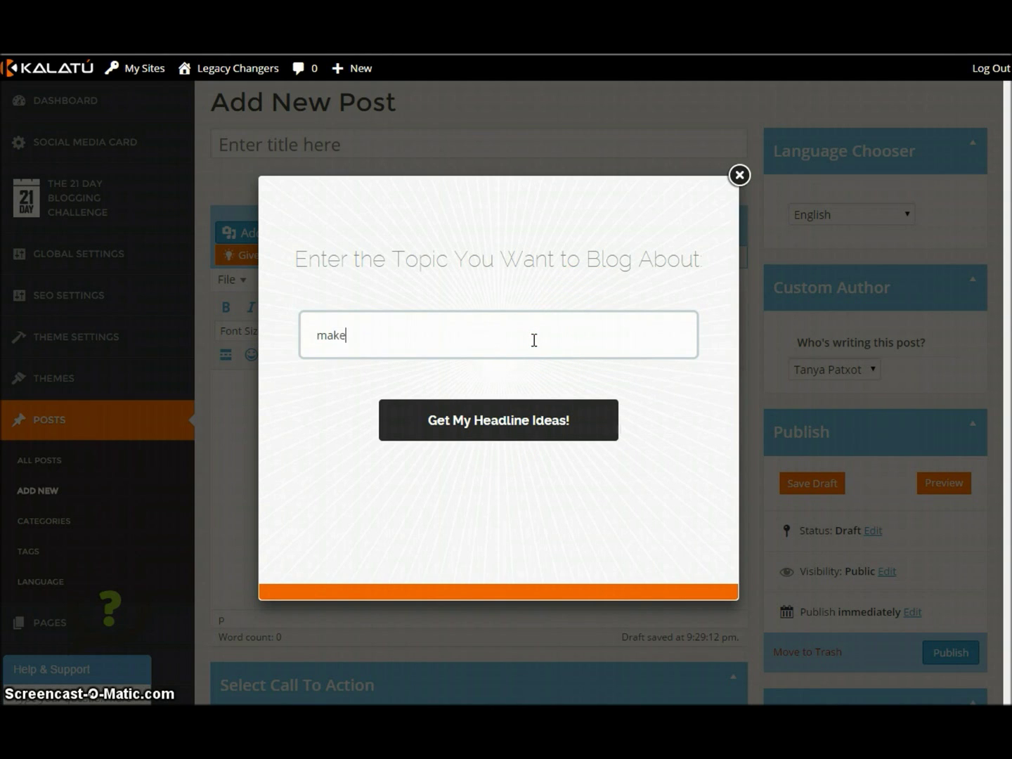
{"action": "type", "text": "-up"}
{"action": "key", "text": "Return"}
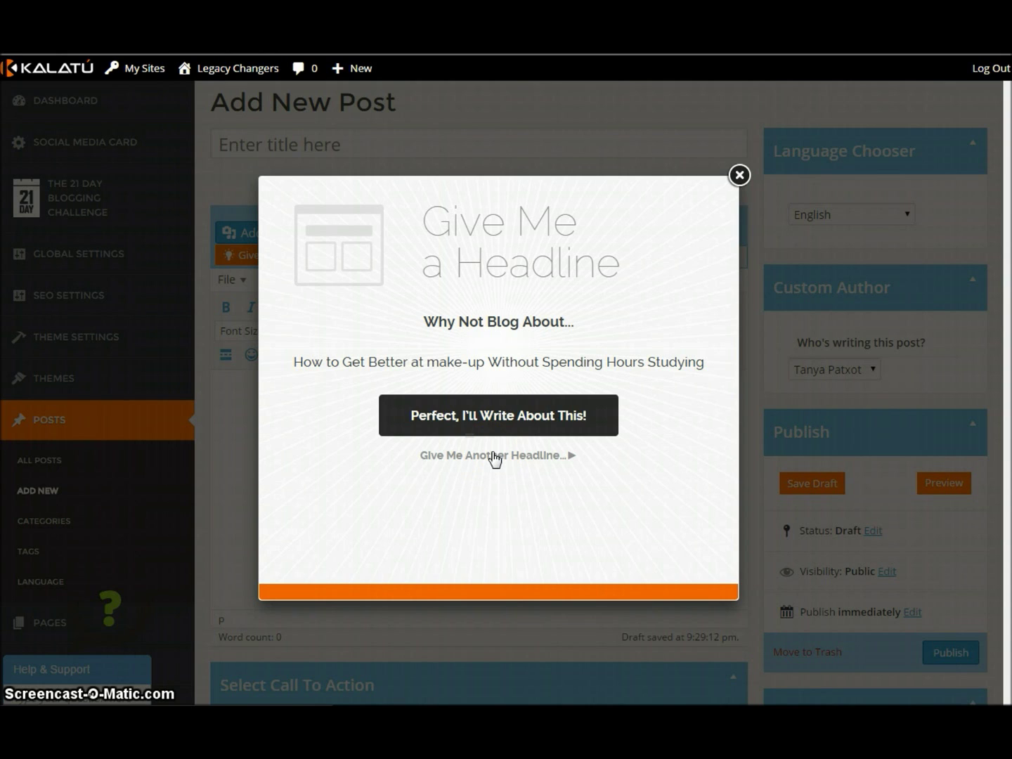
{"action": "left_click", "coordinate": [539, 458]}
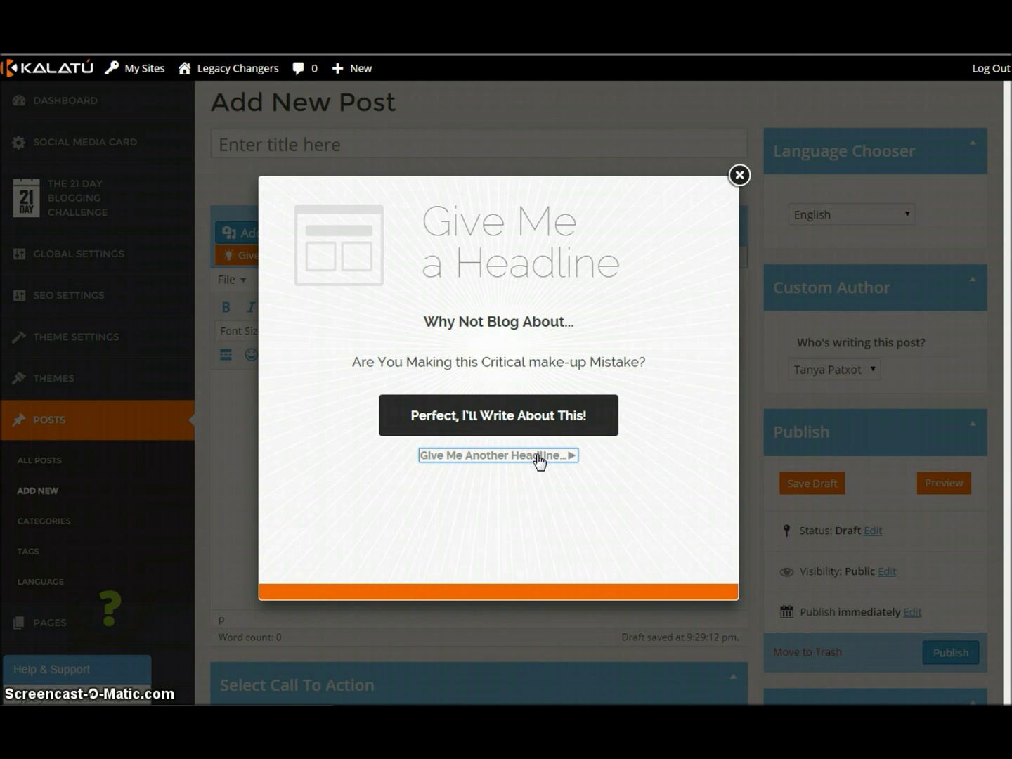
{"action": "left_click", "coordinate": [538, 458]}
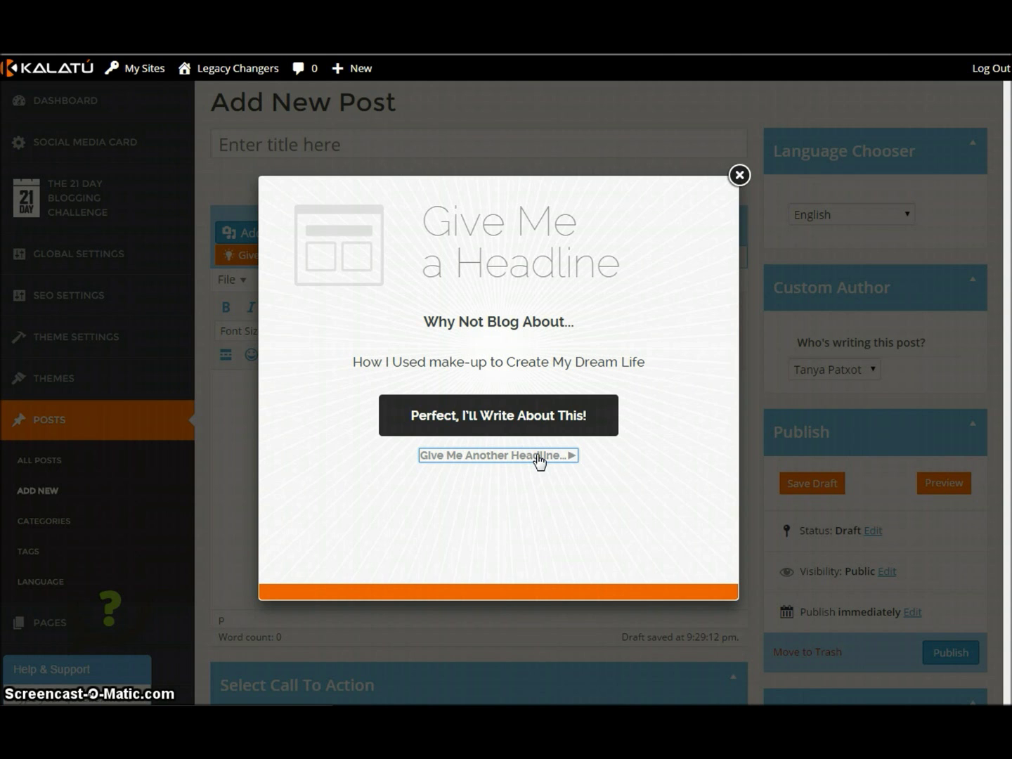
{"action": "left_click", "coordinate": [739, 176]}
Generate a headline idea for the topic "marketing" and return to the post editor without adopting it.
{"action": "left_click", "coordinate": [501, 237]}
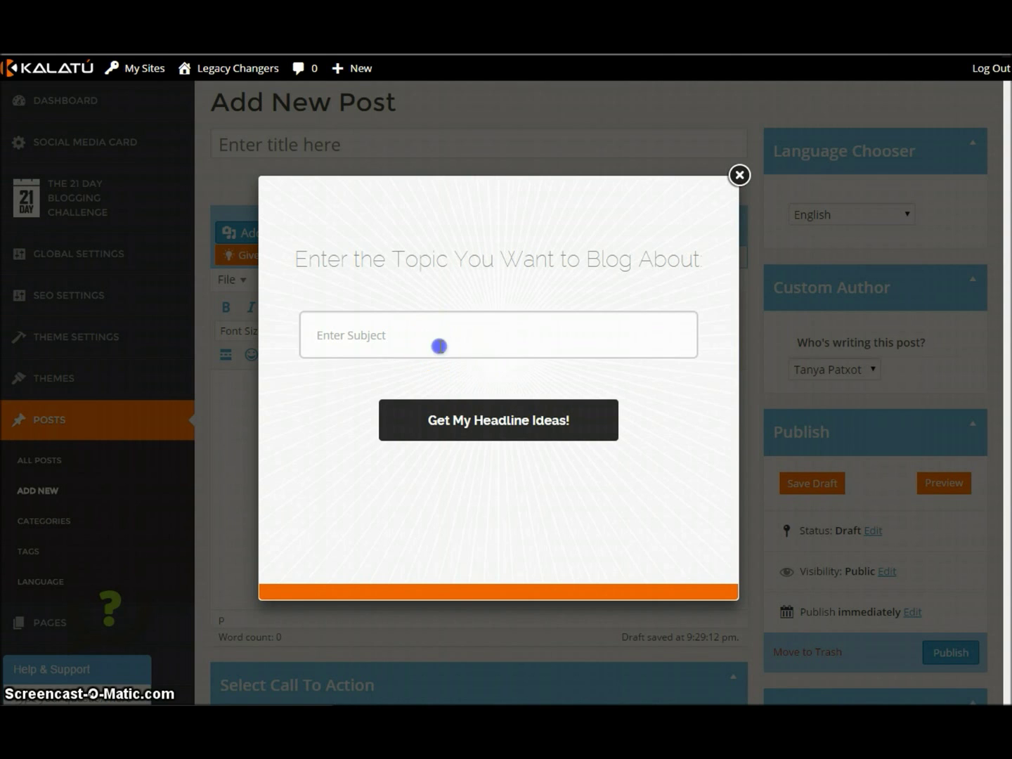
{"action": "left_click", "coordinate": [439, 346]}
{"action": "left_click", "coordinate": [440, 351]}
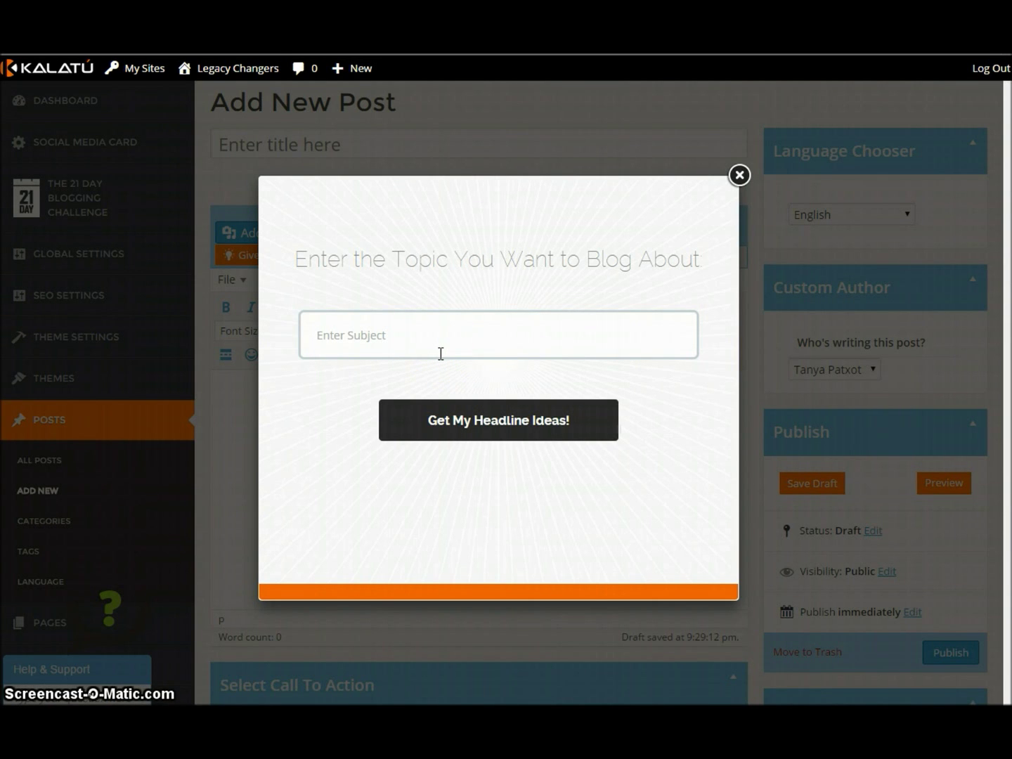
{"action": "type", "text": "marketing"}
{"action": "left_click", "coordinate": [447, 402]}
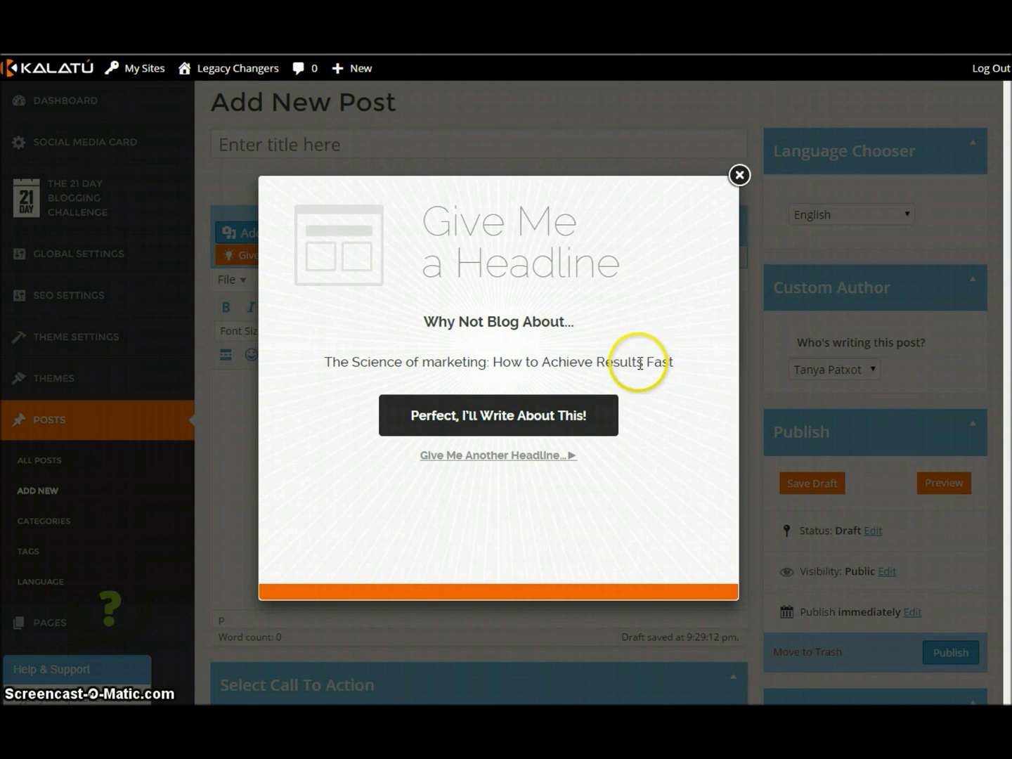
{"action": "left_click", "coordinate": [740, 174]}
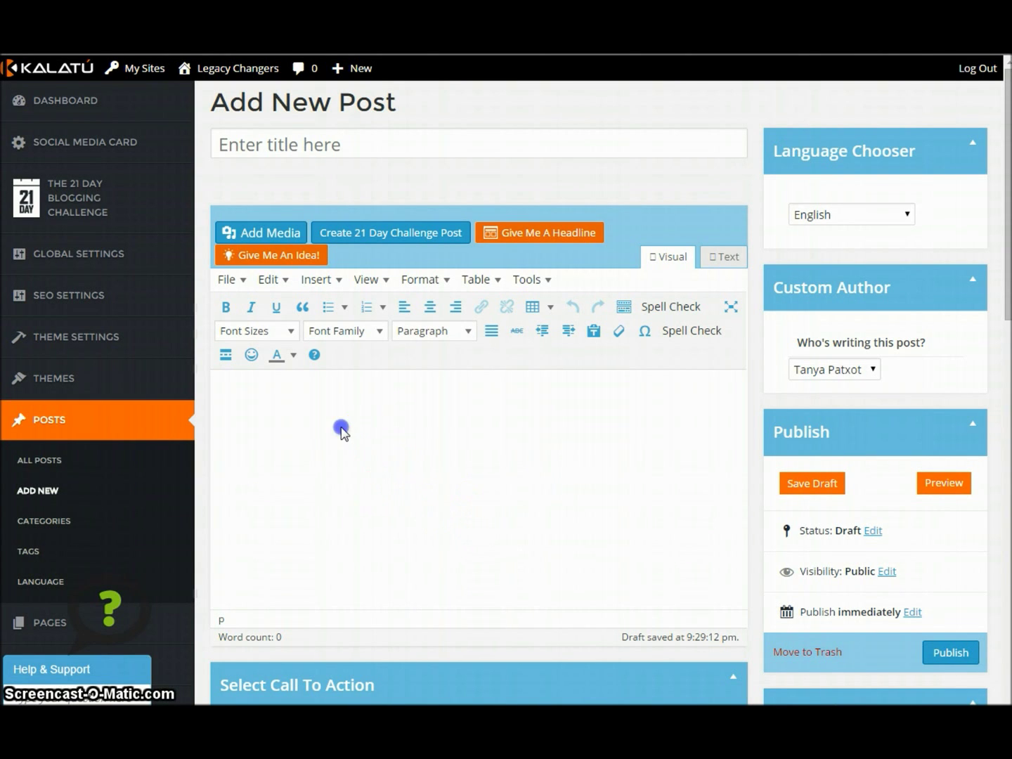
{"action": "left_click", "coordinate": [291, 429]}
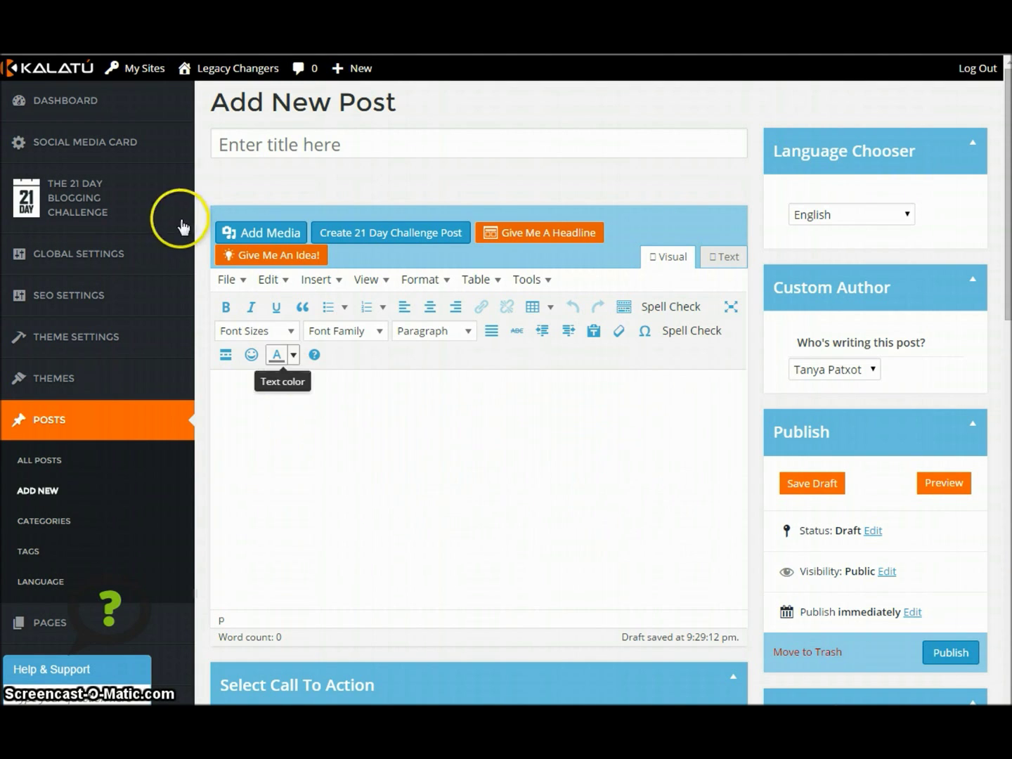
Open the start page of the 21 Day Blogging Challenge and review its instructions and achievements.
{"action": "mouse_move", "coordinate": [174, 213]}
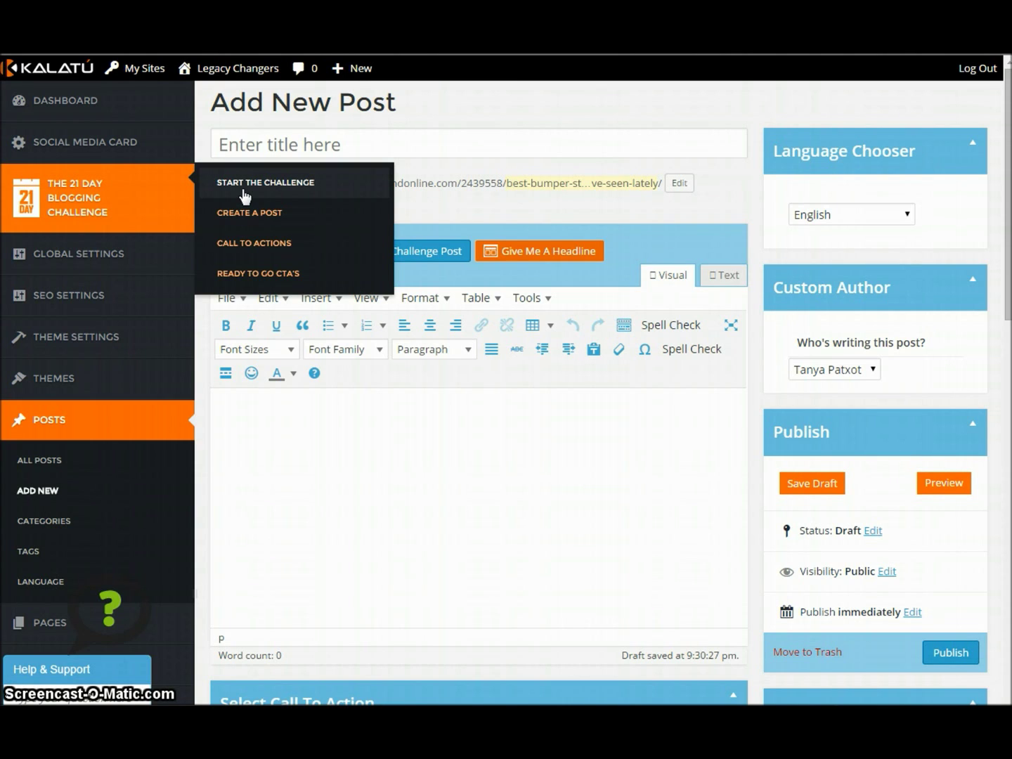
{"action": "left_click", "coordinate": [241, 197]}
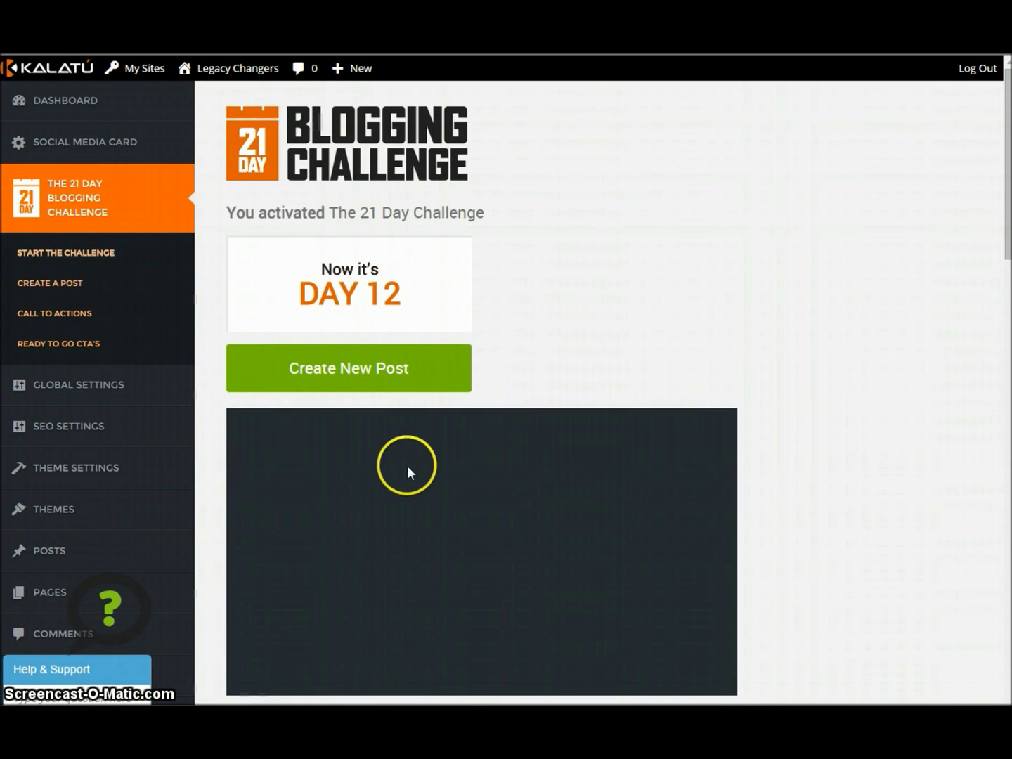
{"action": "scroll", "coordinate": [450, 528], "scroll_direction": "down", "scroll_amount": 2}
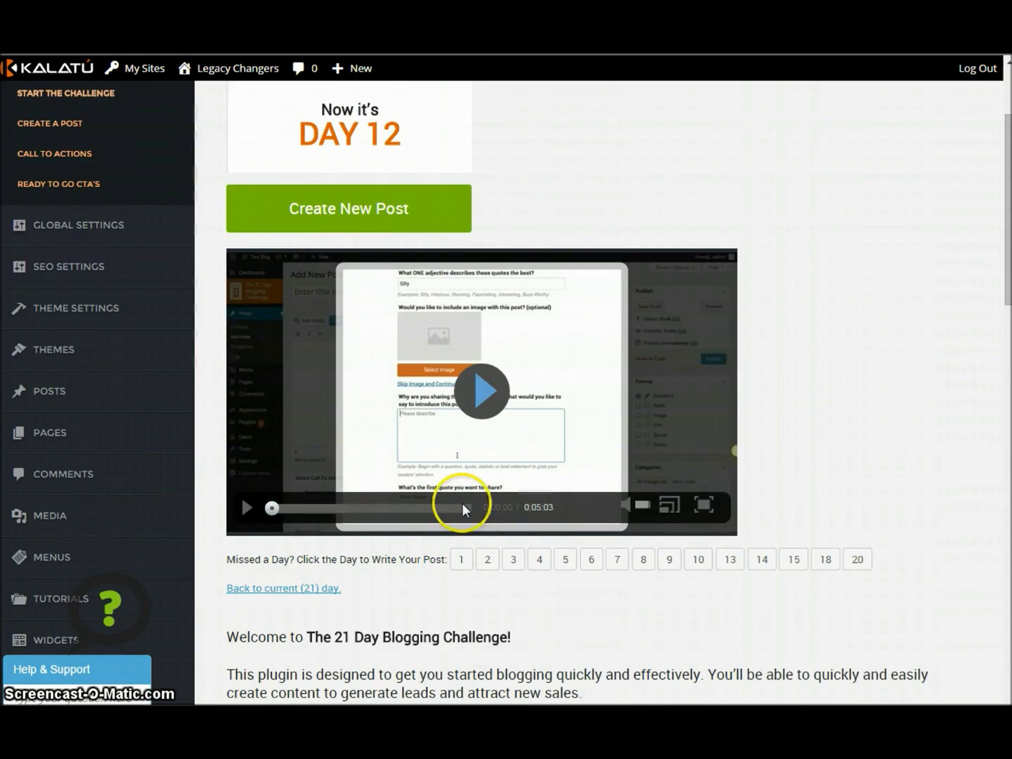
{"action": "scroll", "coordinate": [468, 540], "scroll_direction": "down", "scroll_amount": 3}
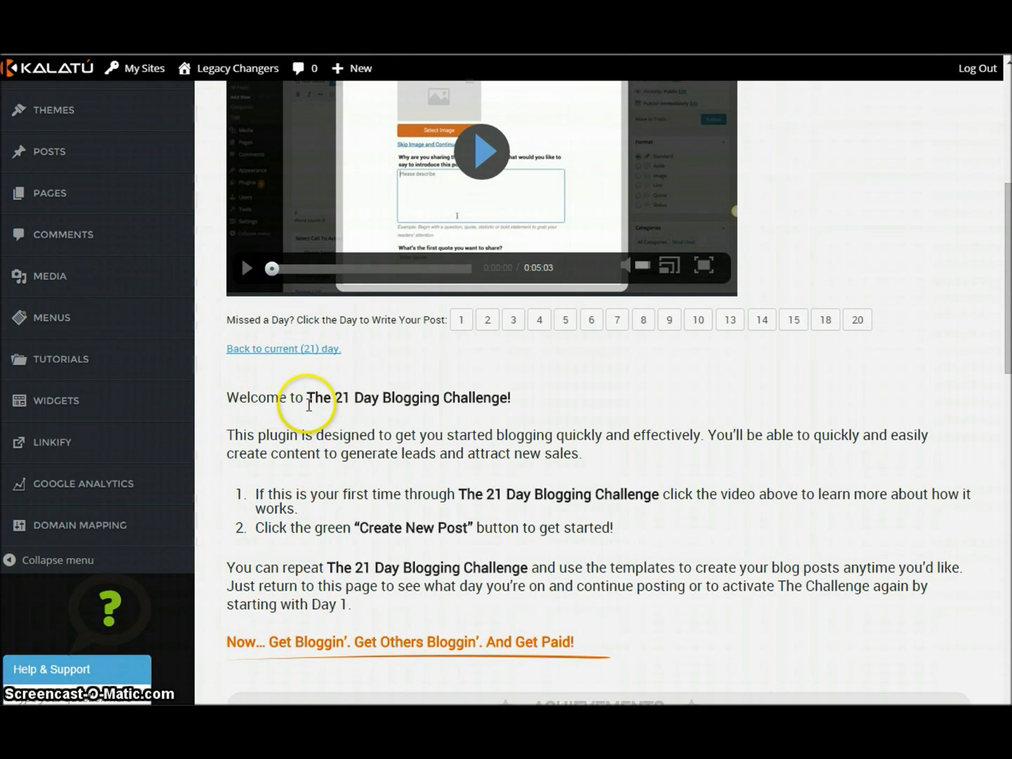
{"action": "scroll", "coordinate": [398, 501], "scroll_direction": "down", "scroll_amount": 2}
{"action": "scroll", "coordinate": [398, 502], "scroll_direction": "down", "scroll_amount": 2}
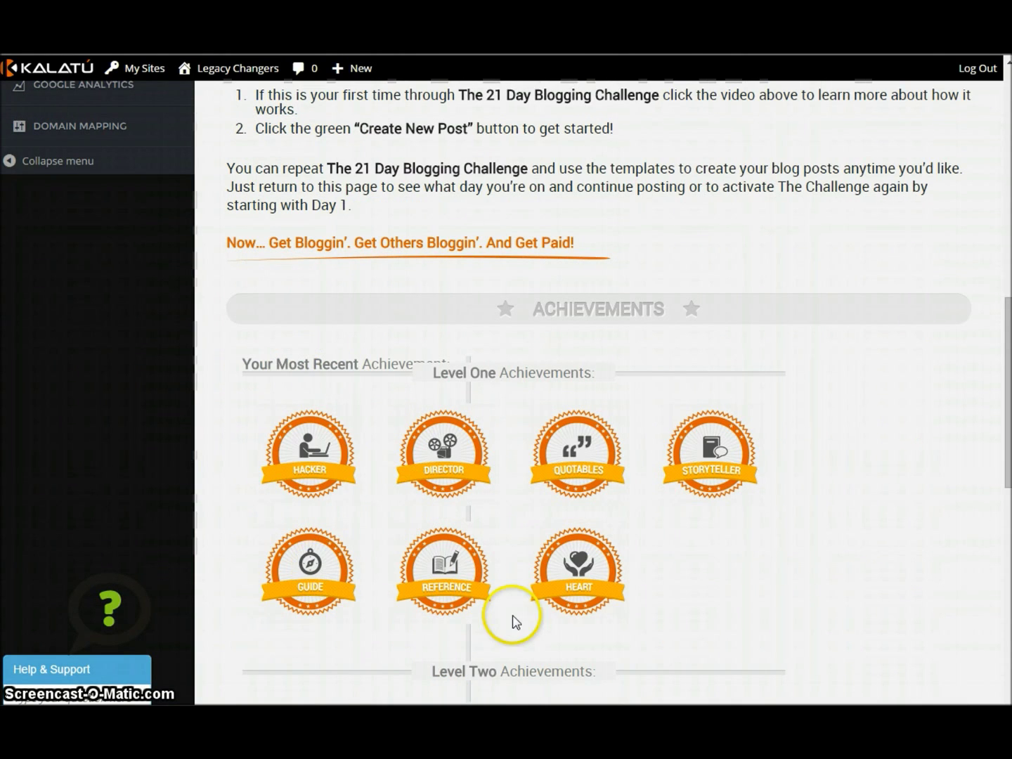
Start a new post from the Day 12 template of the 21 Day Blogging Challenge.
{"action": "scroll", "coordinate": [436, 451], "scroll_direction": "up", "scroll_amount": 5}
{"action": "scroll", "coordinate": [419, 428], "scroll_direction": "up", "scroll_amount": 3}
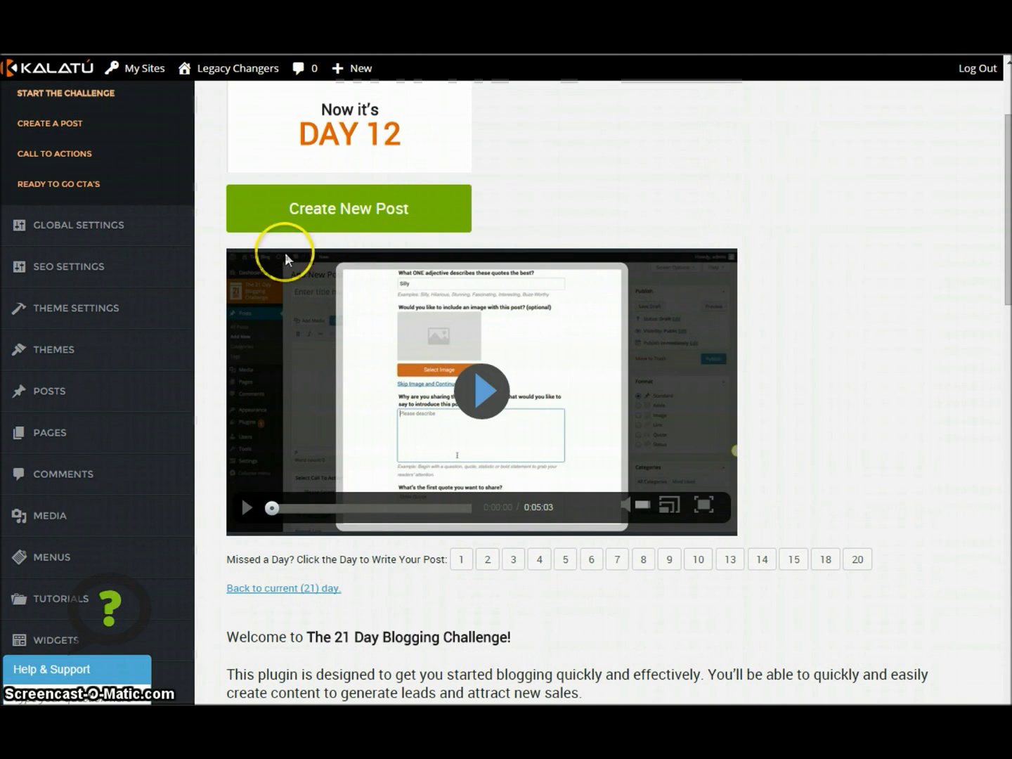
{"action": "scroll", "coordinate": [88, 235], "scroll_direction": "up", "scroll_amount": 2}
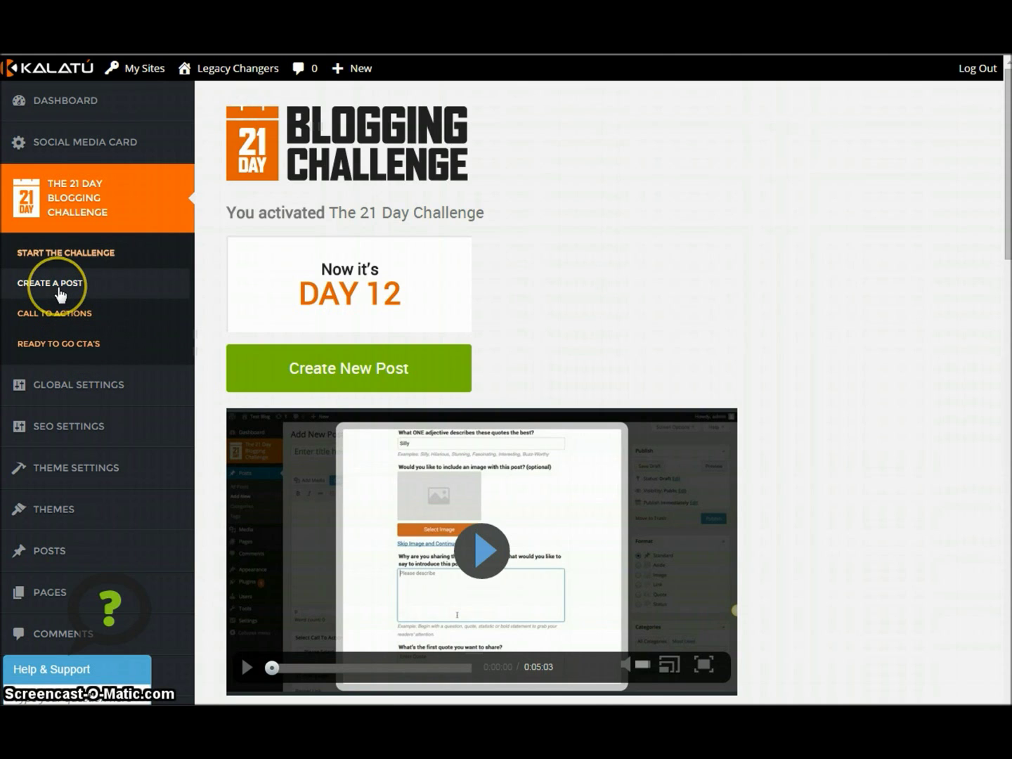
{"action": "left_click", "coordinate": [287, 350]}
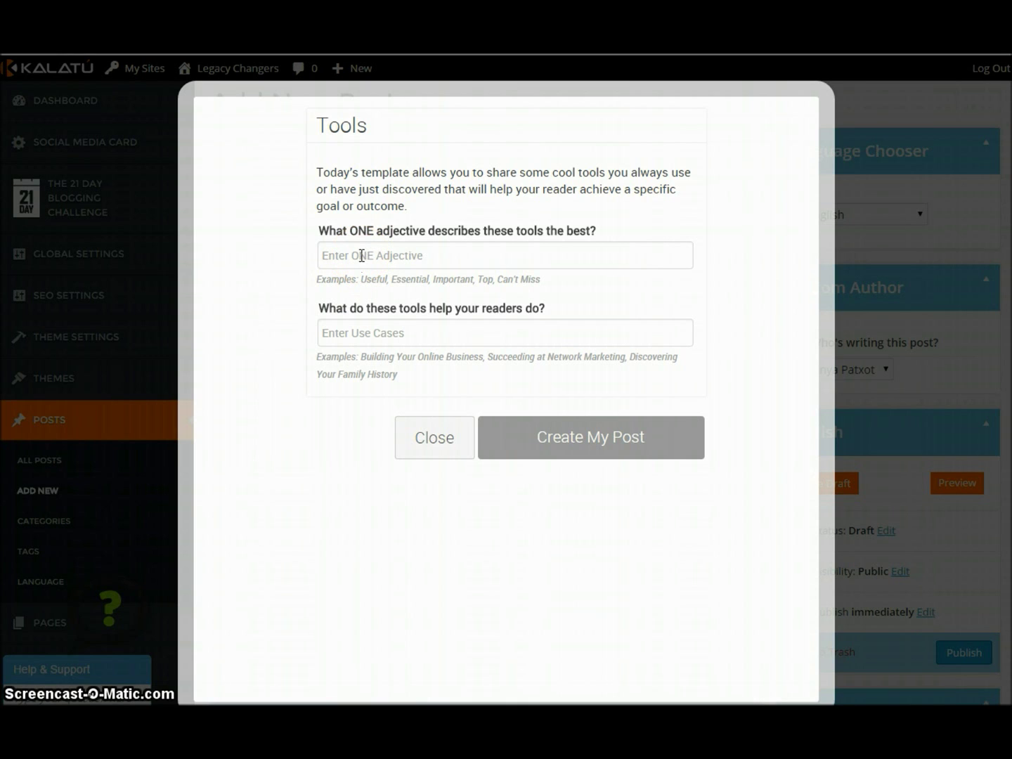
Describe the tools with the adjective "Useful" and enter "Building Your Business On Online" as what they help readers do.
{"action": "left_click", "coordinate": [360, 254]}
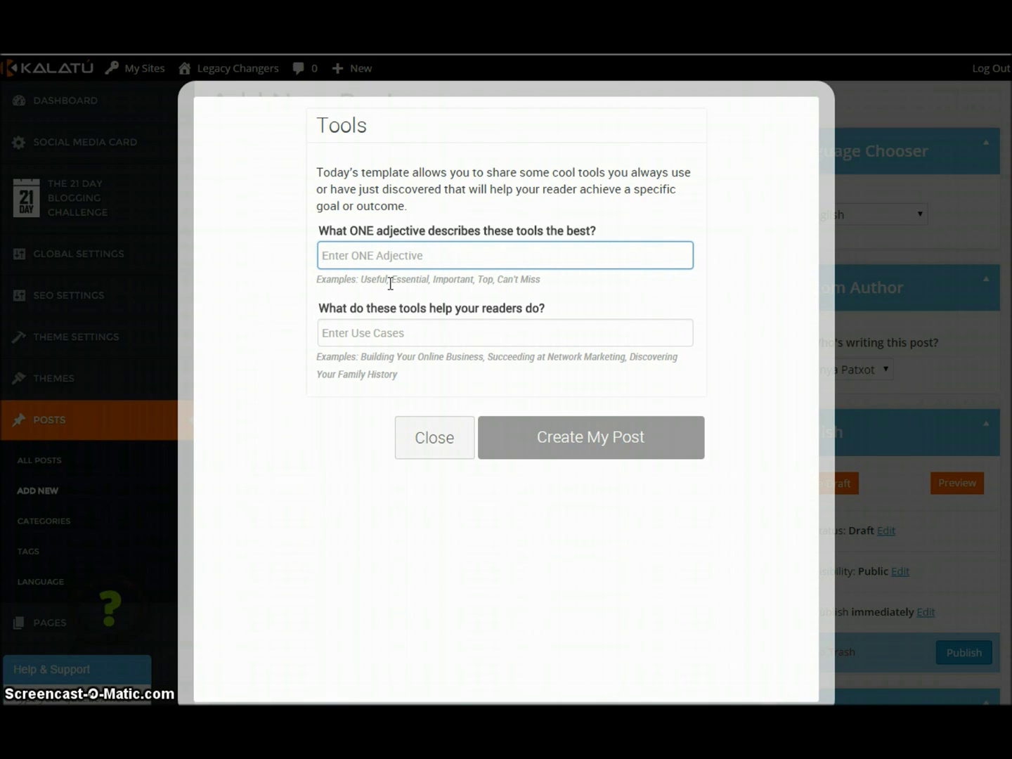
{"action": "type", "text": "Useful"}
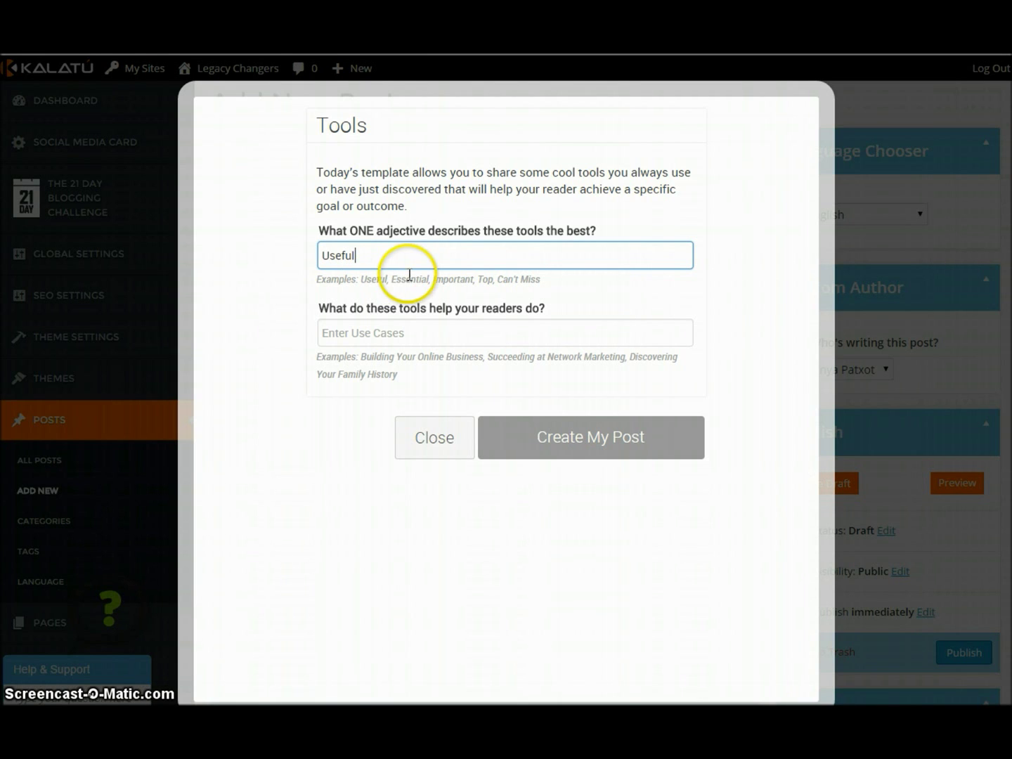
{"action": "left_click_drag", "start_coordinate": [361, 280], "coordinate": [560, 289]}
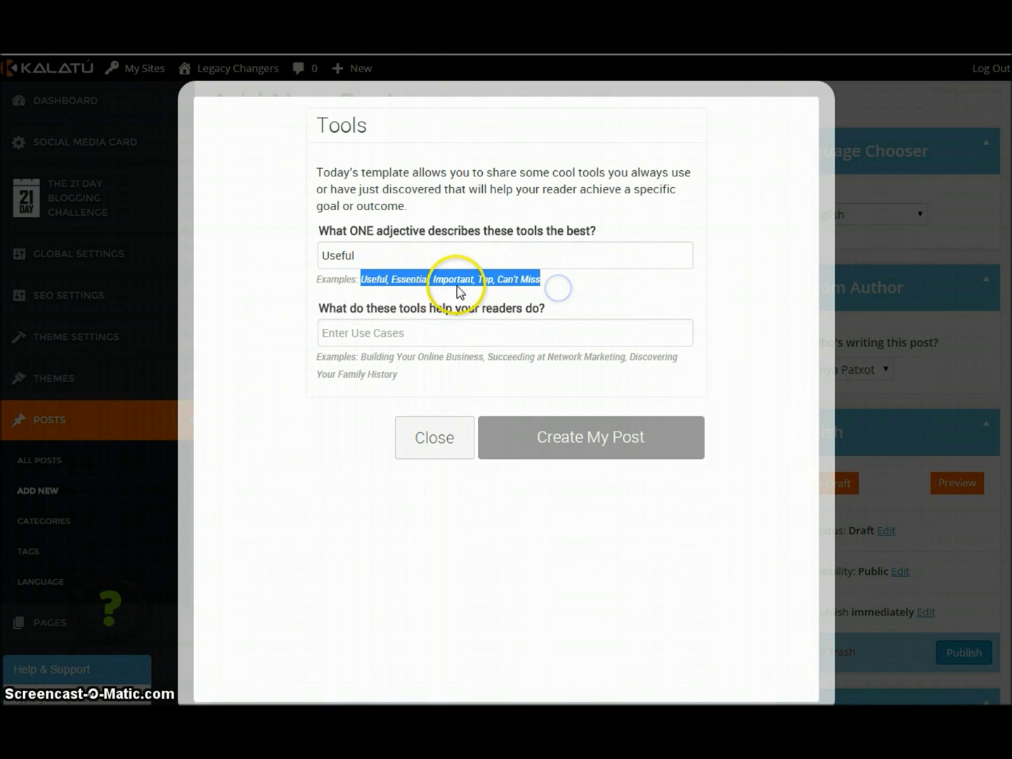
{"action": "left_click", "coordinate": [360, 338]}
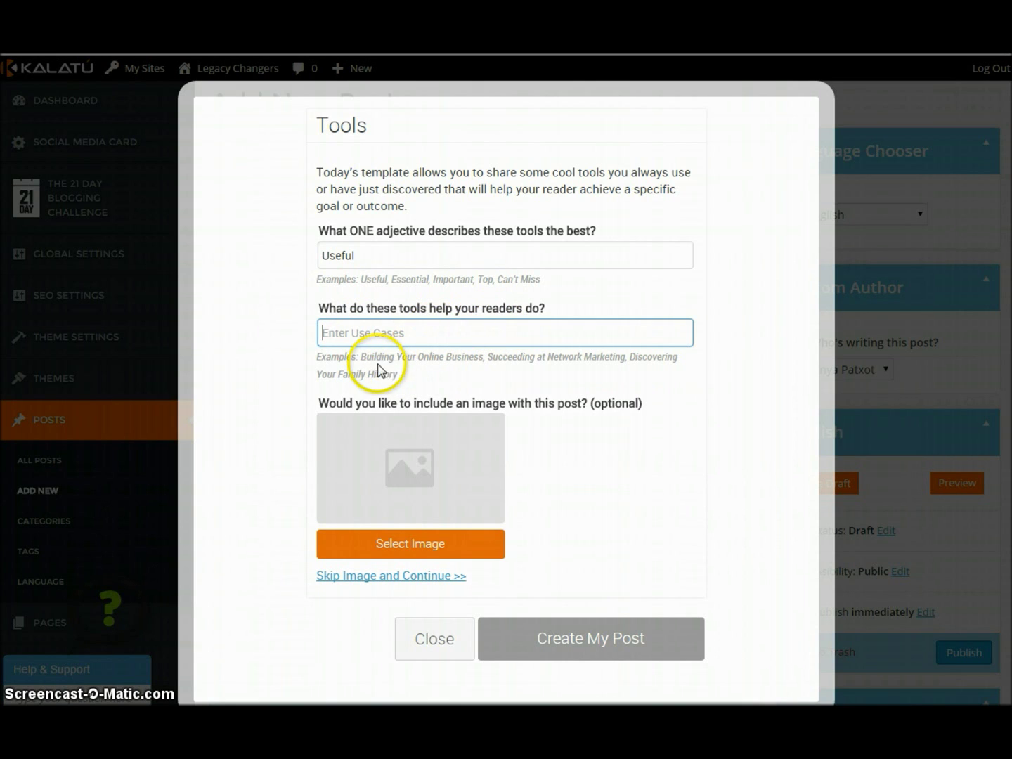
{"action": "left_click_drag", "start_coordinate": [362, 357], "coordinate": [403, 373]}
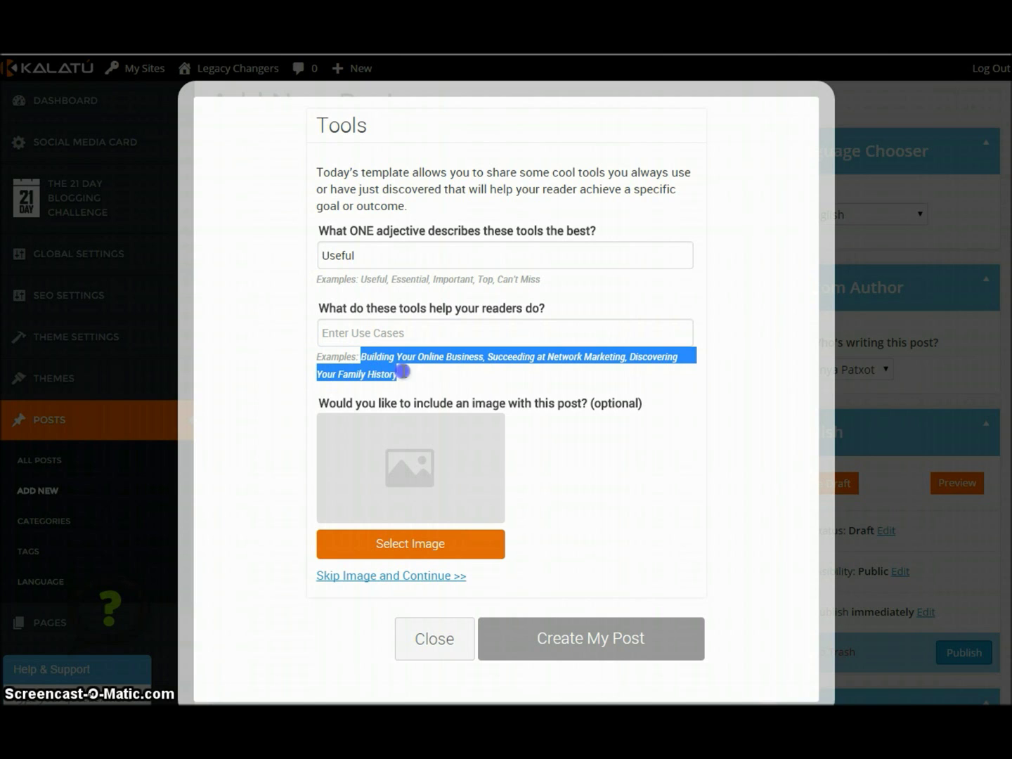
{"action": "left_click", "coordinate": [380, 339]}
{"action": "type", "text": "Building Your Business On L"}
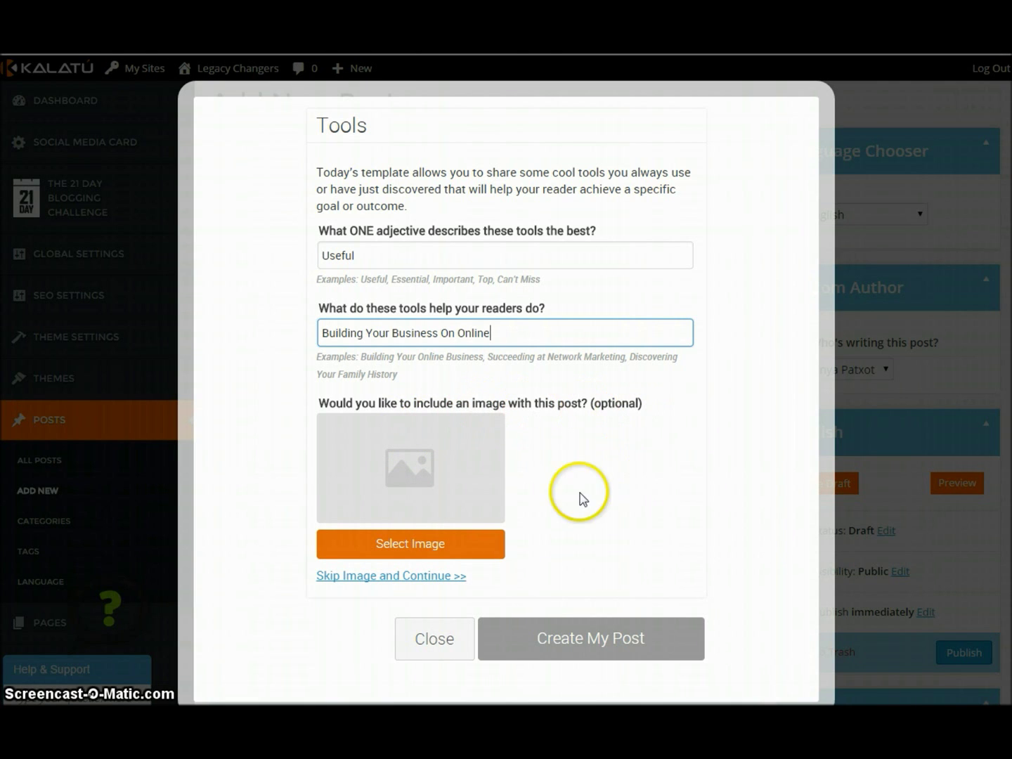
Include the How-to-reach-people.jpg picture from the media library as the post's featured image.
{"action": "left_click", "coordinate": [441, 546]}
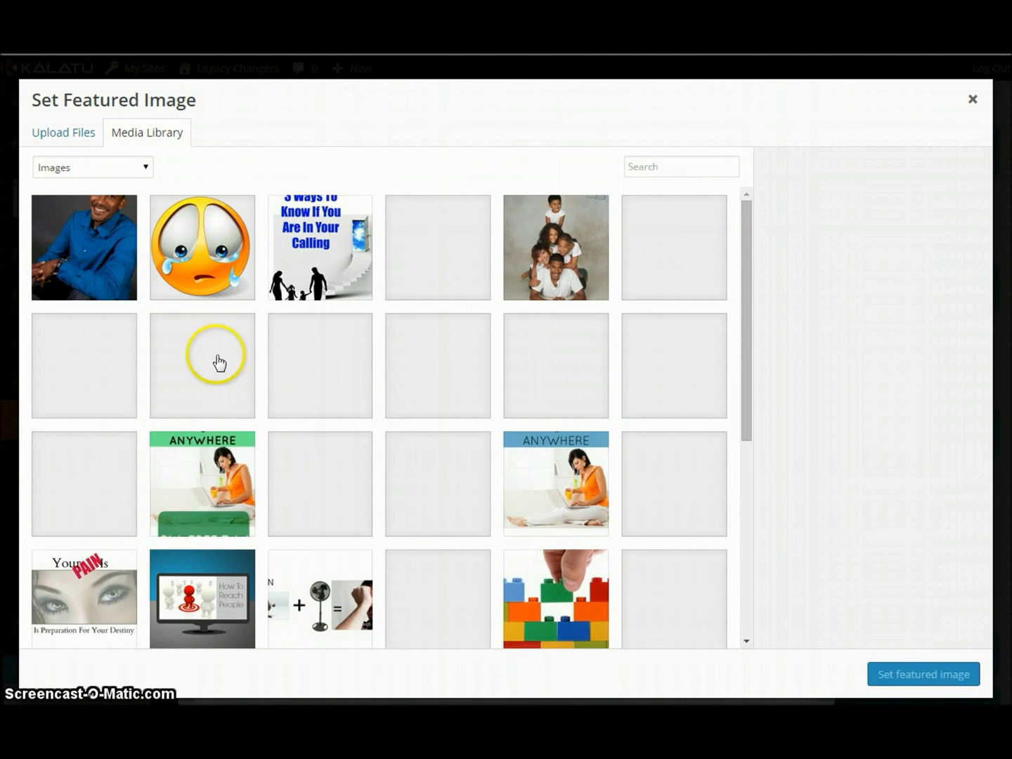
{"action": "left_click", "coordinate": [206, 616]}
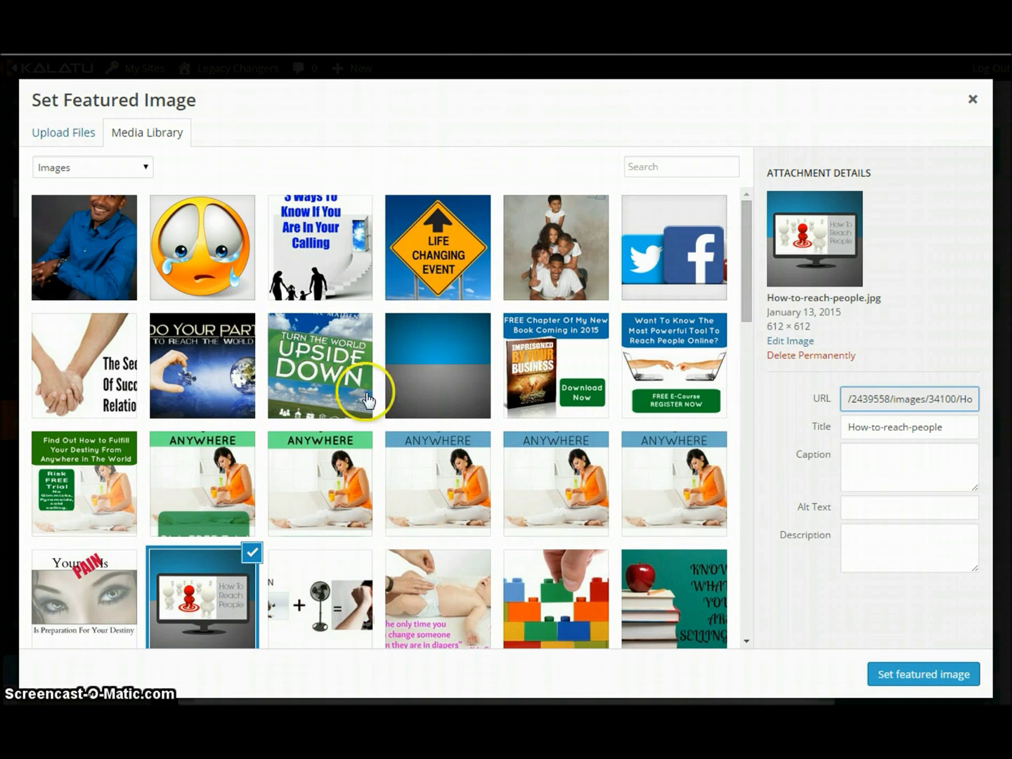
{"action": "left_click", "coordinate": [897, 674]}
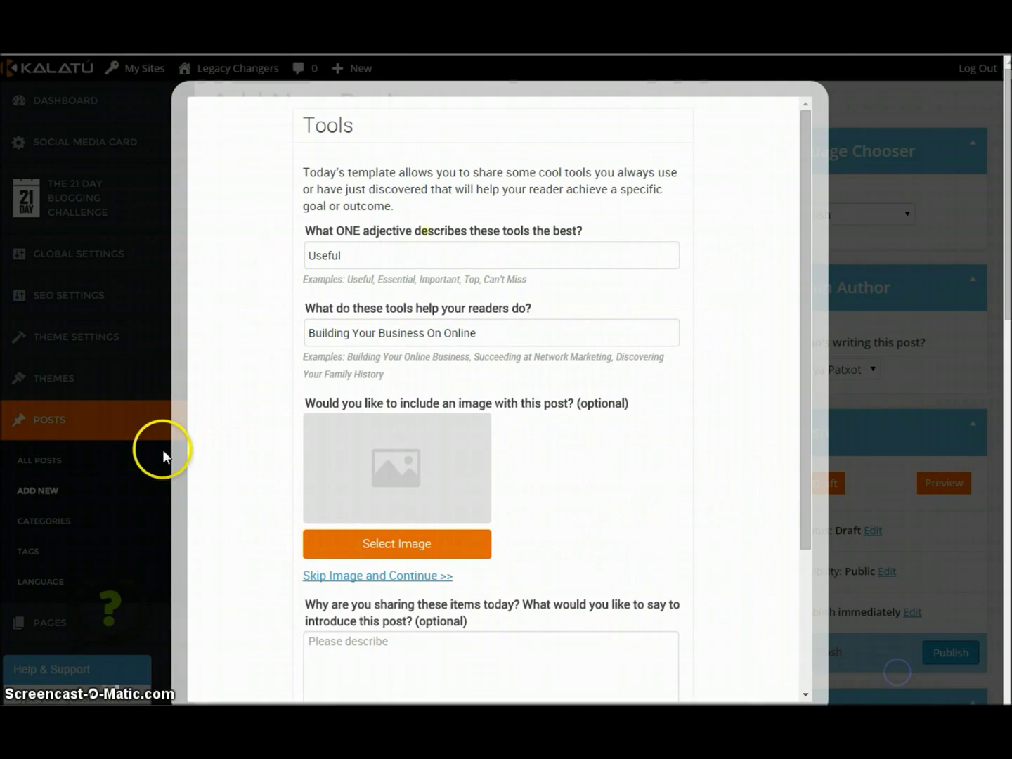
Enter the introduction "Sitting at home in pure desperation. Eyes a glaze and just tired of not getting leads. The it happened I discovered these useful tips.".
{"action": "scroll", "coordinate": [520, 442], "scroll_direction": "down", "scroll_amount": 2}
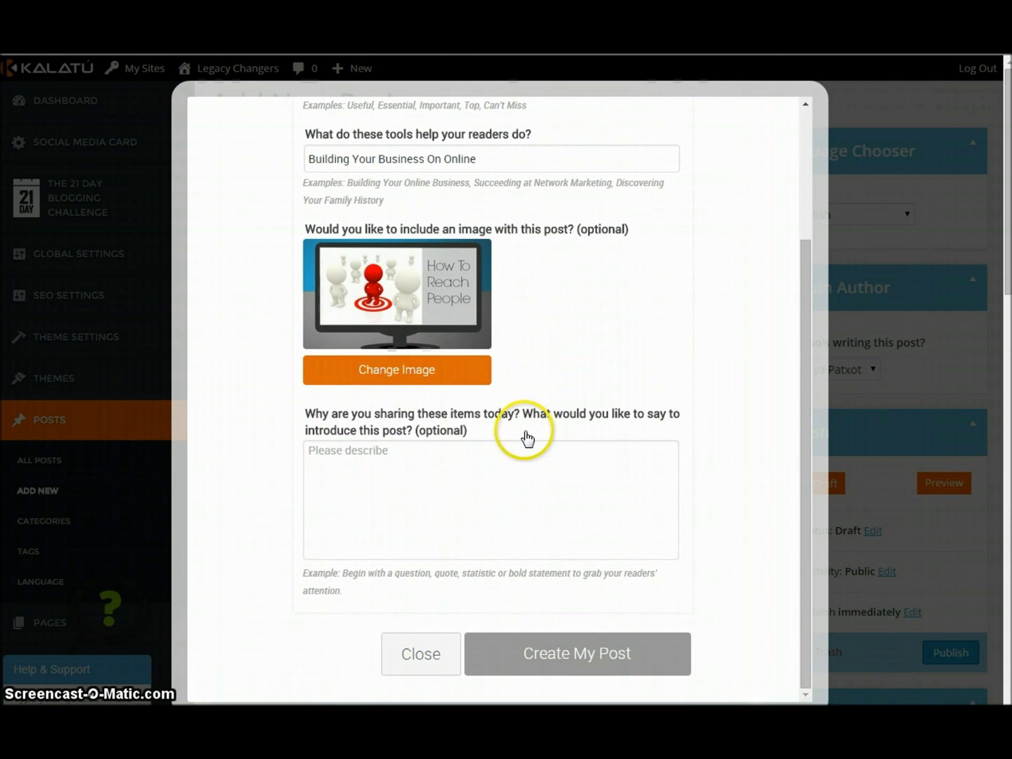
{"action": "scroll", "coordinate": [523, 441], "scroll_direction": "down", "scroll_amount": 2}
{"action": "left_click", "coordinate": [424, 500]}
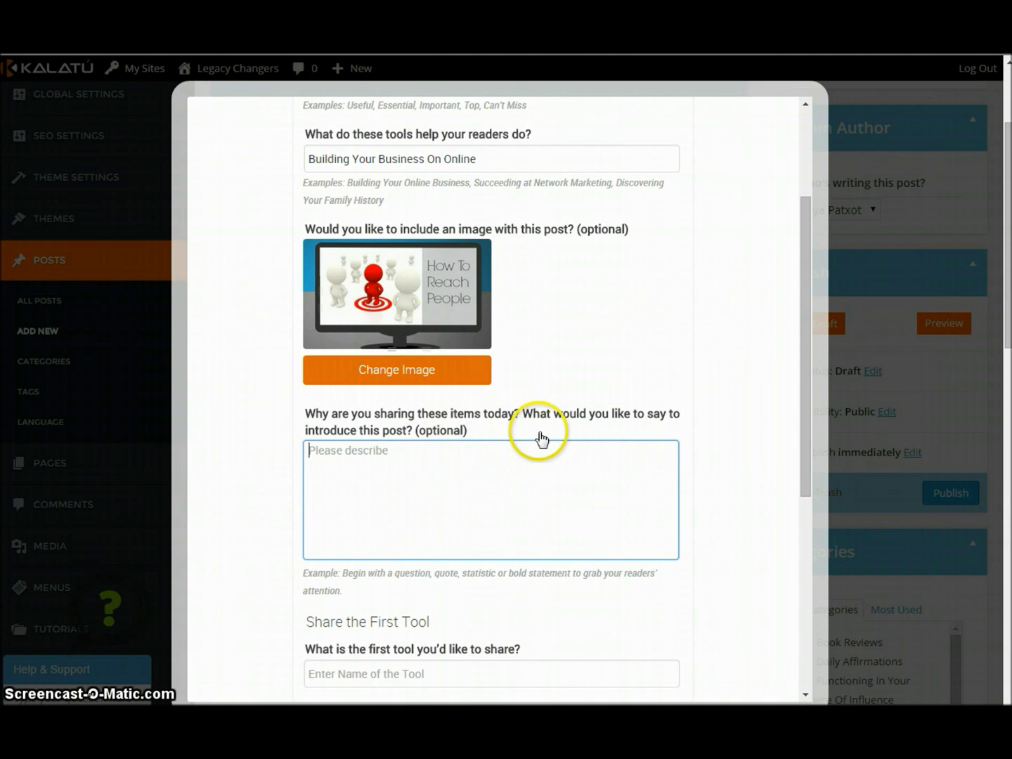
{"action": "left_click", "coordinate": [531, 479]}
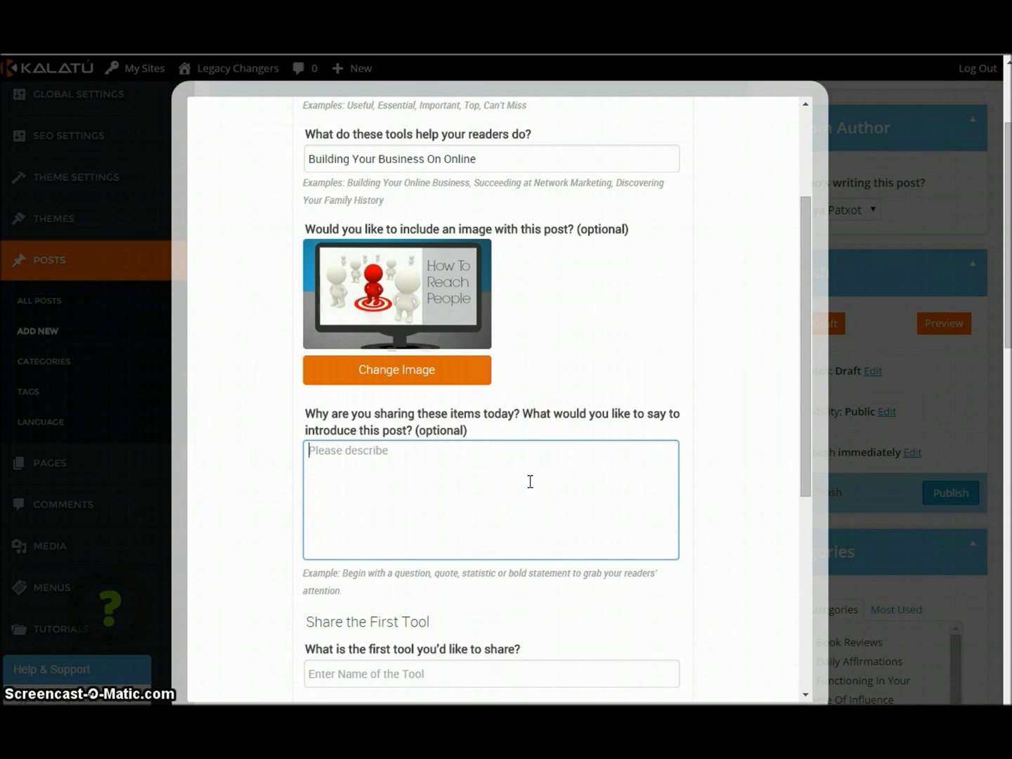
{"action": "left_click_drag", "start_coordinate": [344, 573], "coordinate": [562, 587]}
{"action": "left_click", "coordinate": [494, 506]}
{"action": "type", "text": "The"}
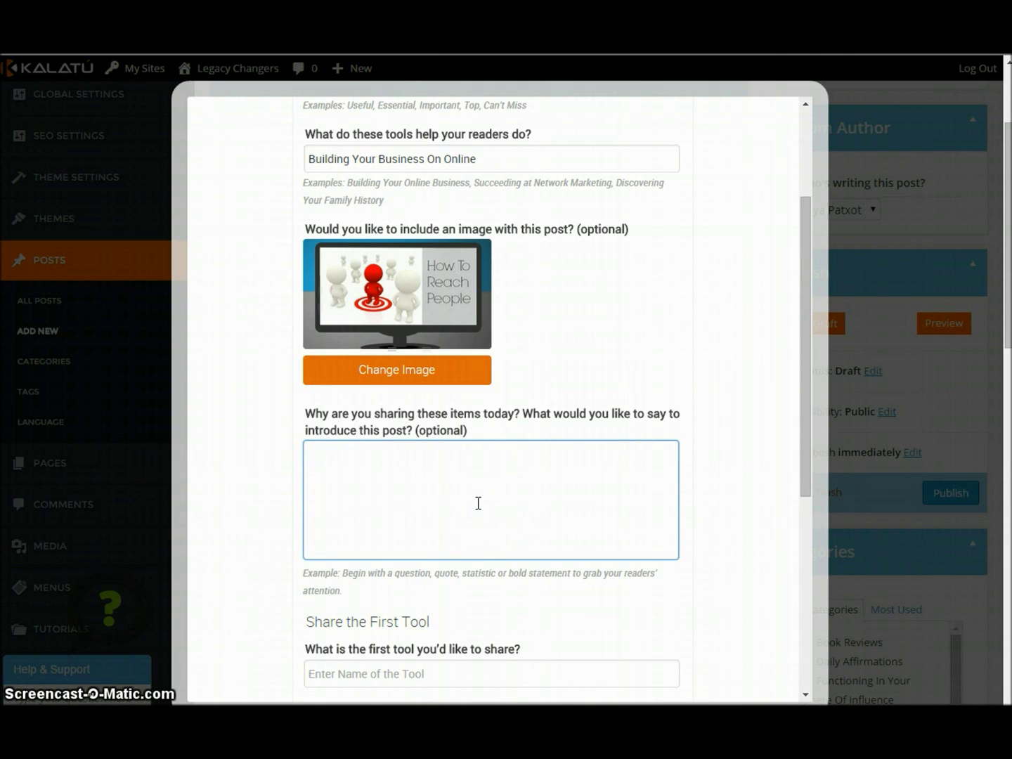
{"action": "type", "text": "Sitting at home in pure desperation."}
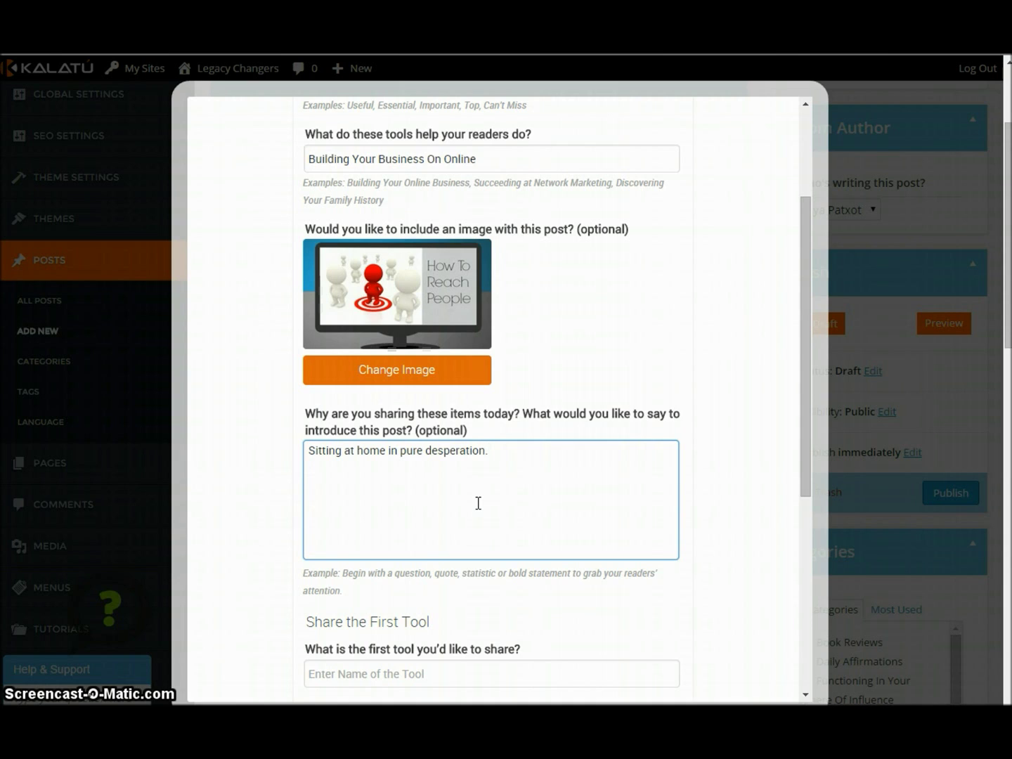
{"action": "type", "text": " Eyes a glaze and jus"}
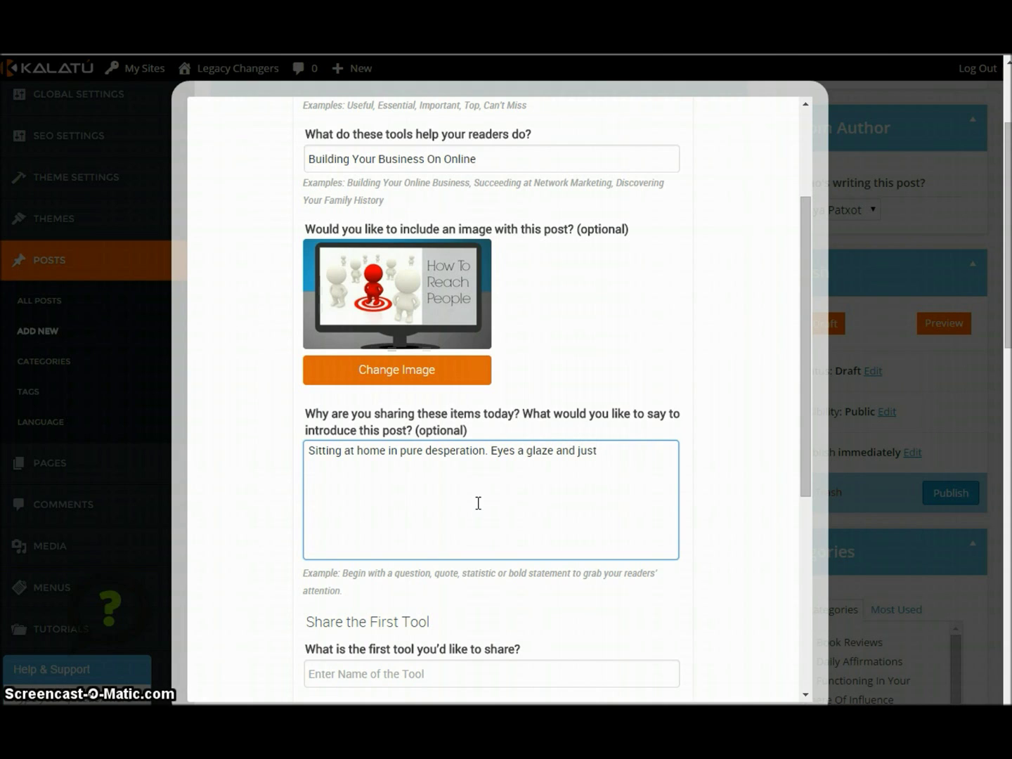
{"action": "type", "text": "tired of not getting"}
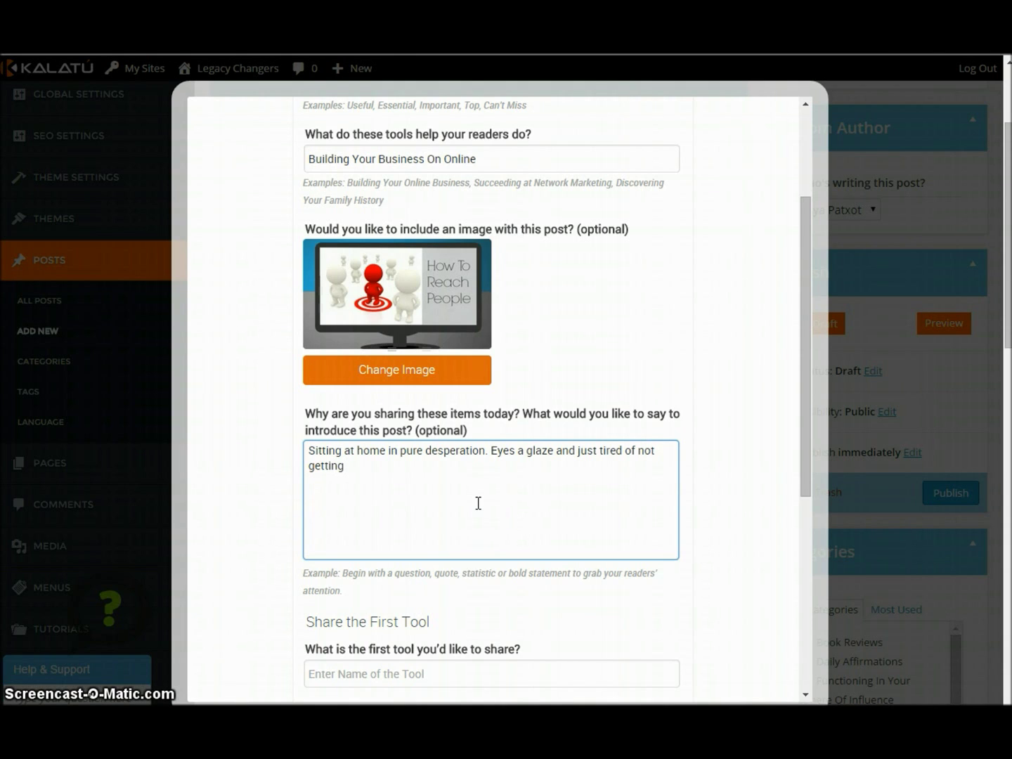
{"action": "type", "text": " leads"}
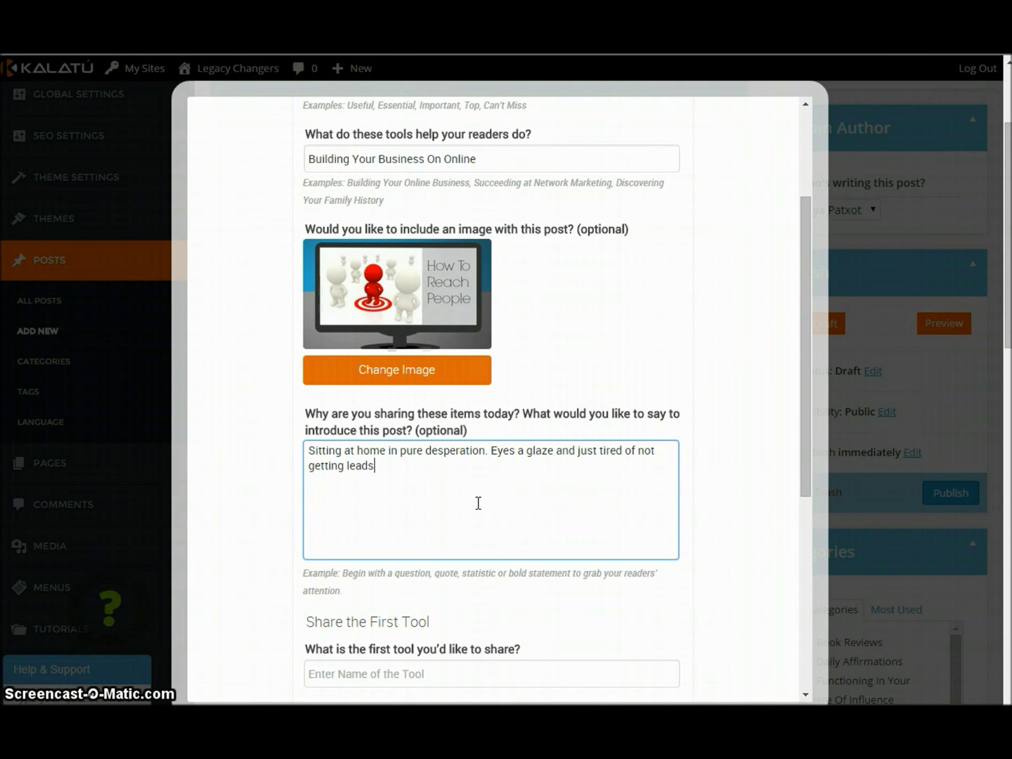
{"action": "type", "text": ". The it happened I dis"}
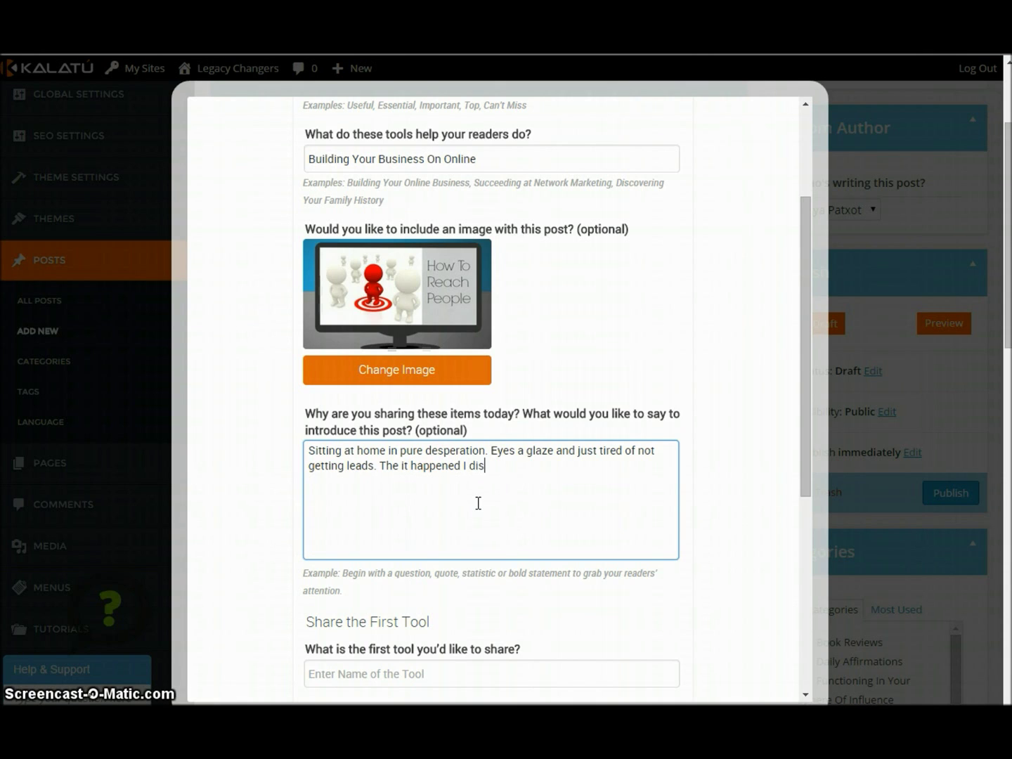
{"action": "type", "text": "covered th"}
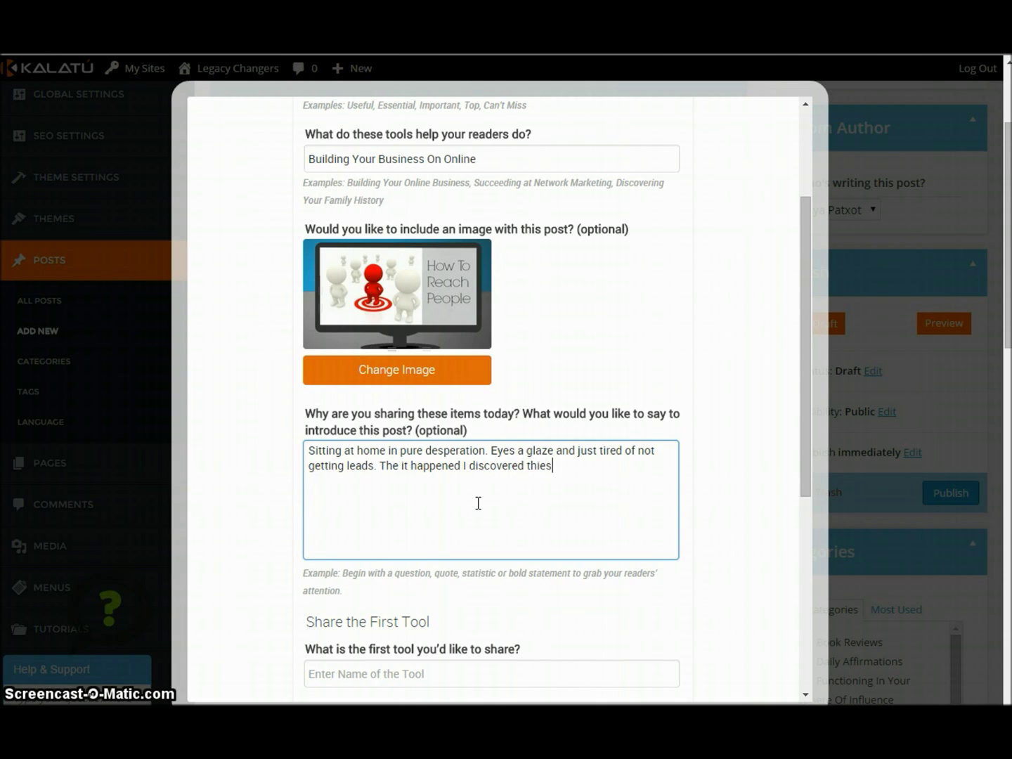
{"action": "type", "text": "ese"}
{"action": "scroll", "coordinate": [475, 373], "scroll_direction": "up", "scroll_amount": 1}
{"action": "scroll", "coordinate": [476, 373], "scroll_direction": "down", "scroll_amount": 1}
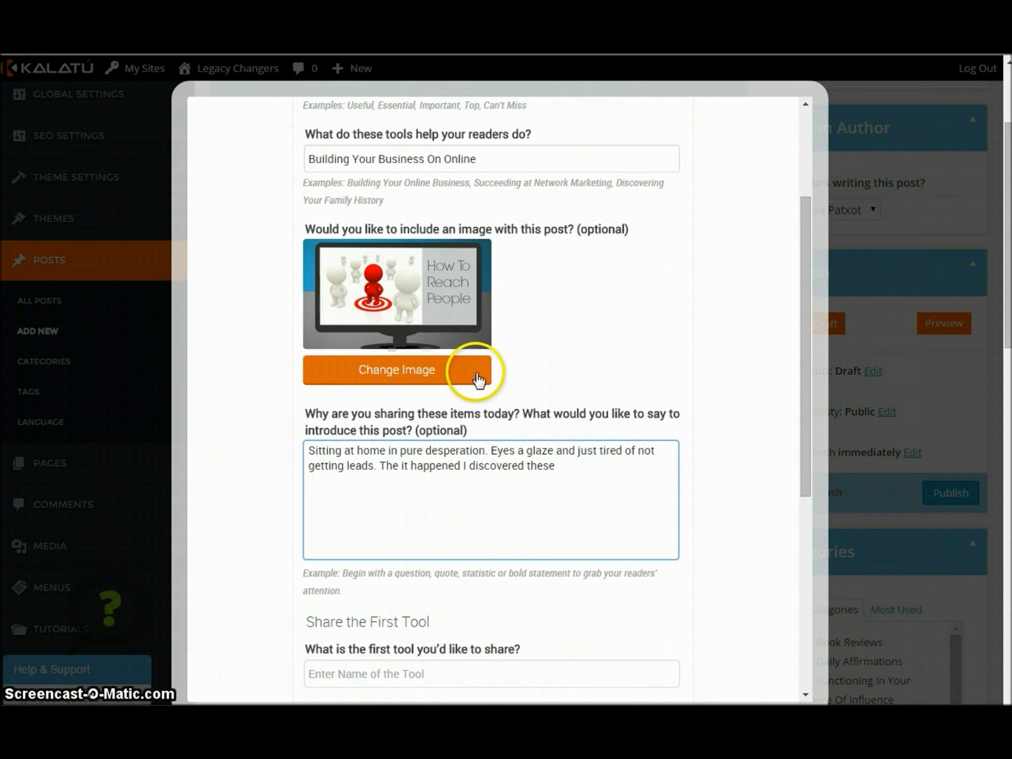
{"action": "type", "text": "useful tips."}
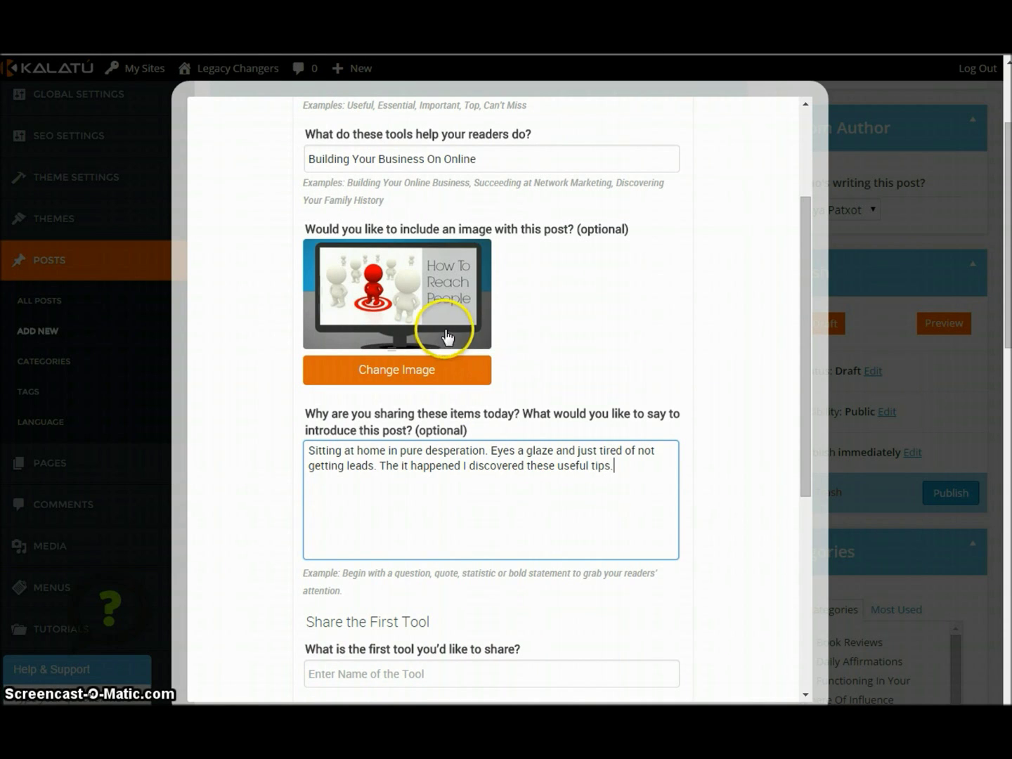
Name the first tool to share "Social Media" in the Day 12 template form.
{"action": "scroll", "coordinate": [446, 332], "scroll_direction": "down", "scroll_amount": 3}
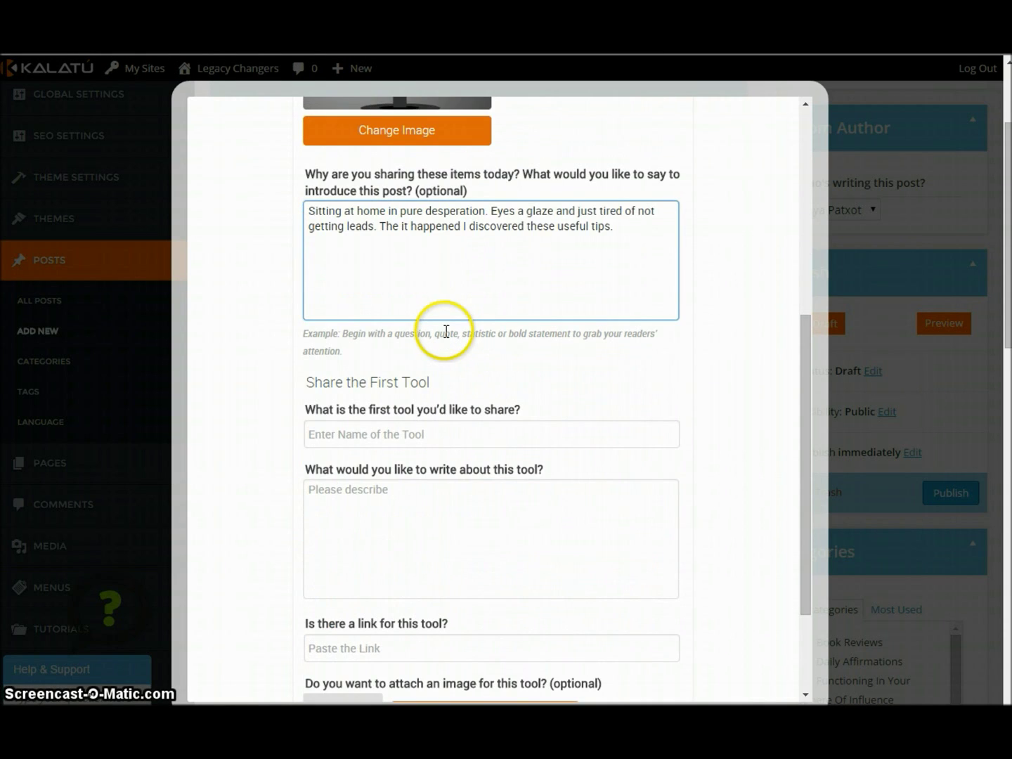
{"action": "left_click", "coordinate": [401, 435]}
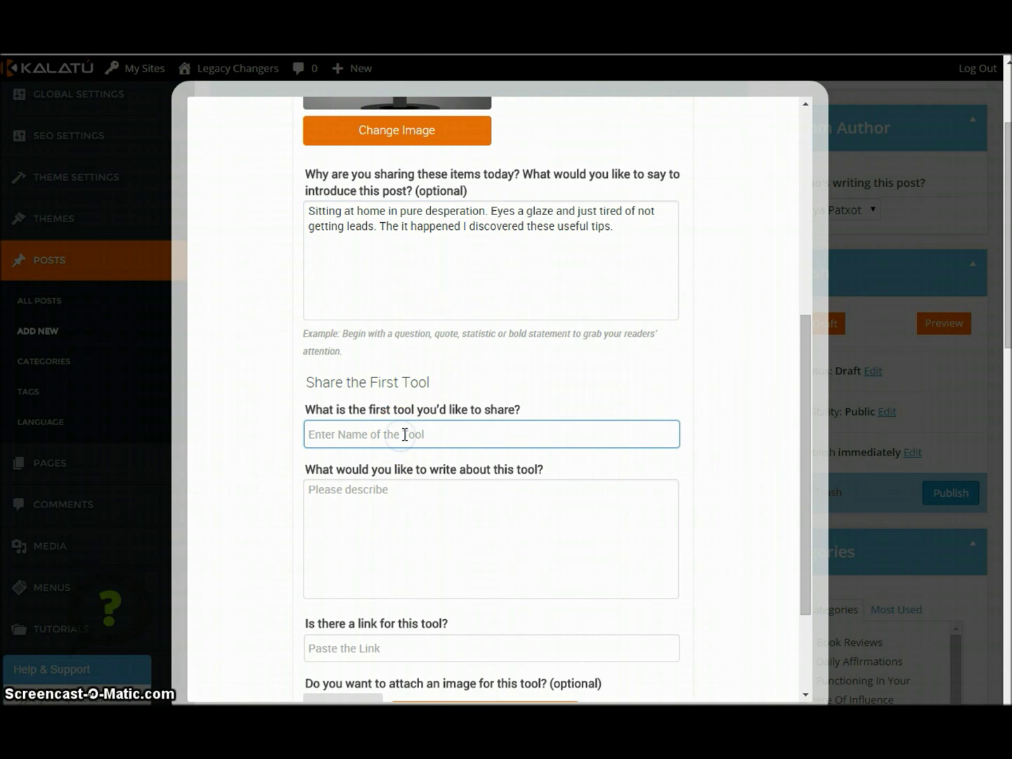
{"action": "type", "text": "S"}
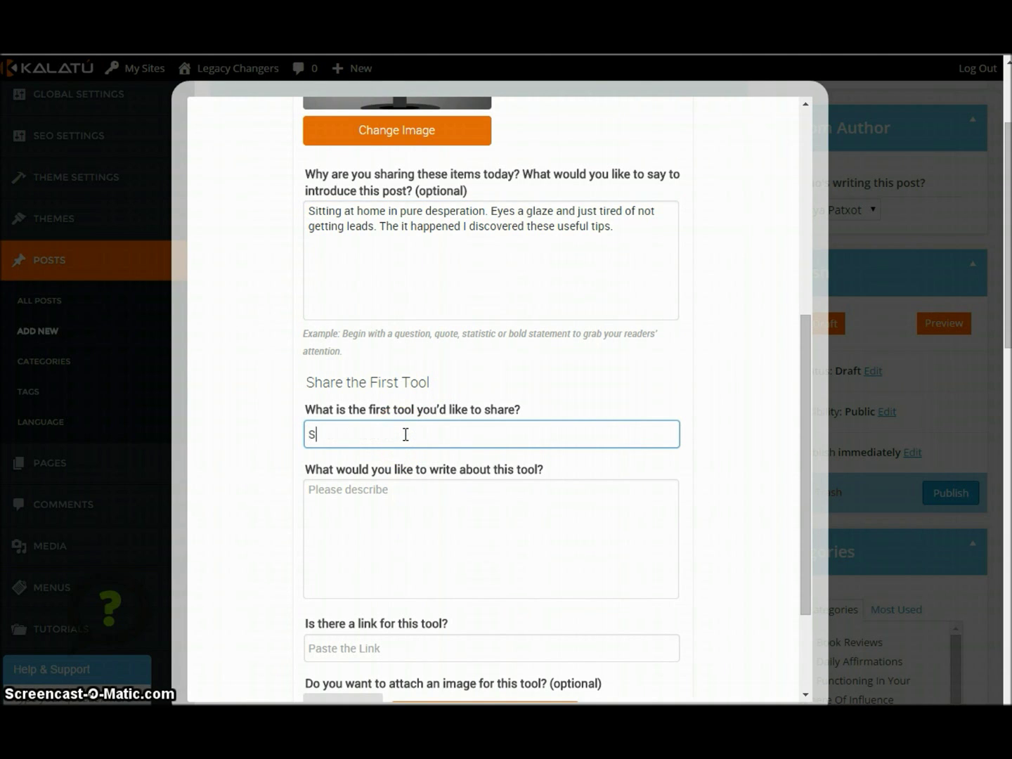
{"action": "type", "text": "ocia"}
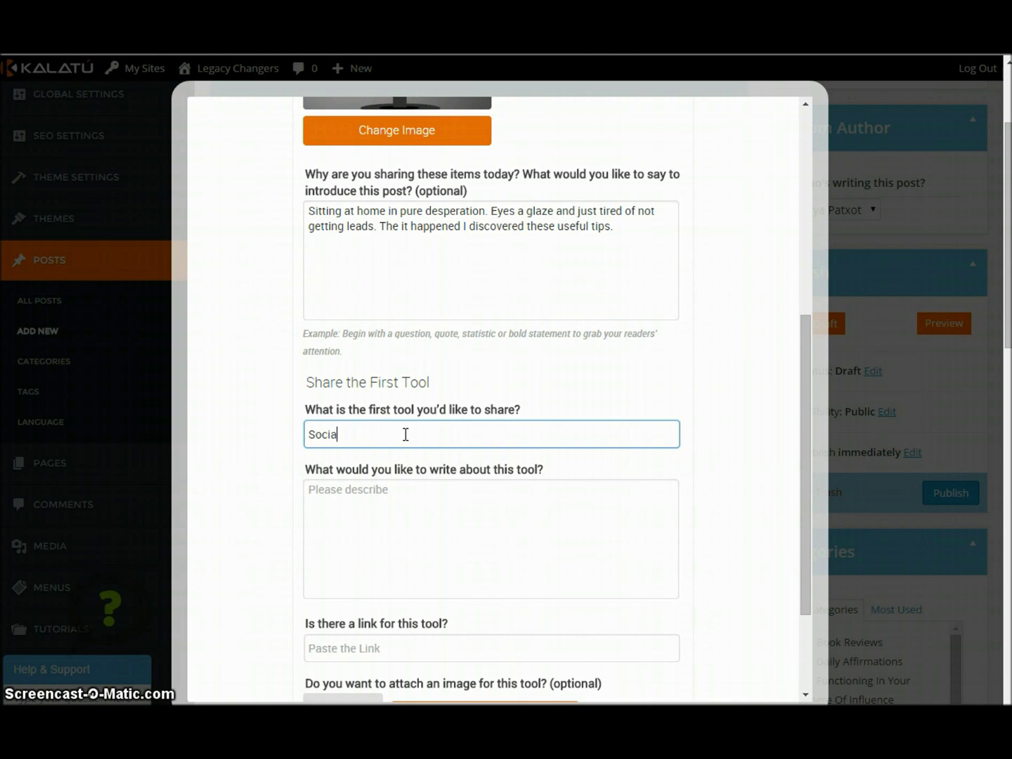
{"action": "type", "text": "l Media"}
{"action": "key", "text": "Tab"}
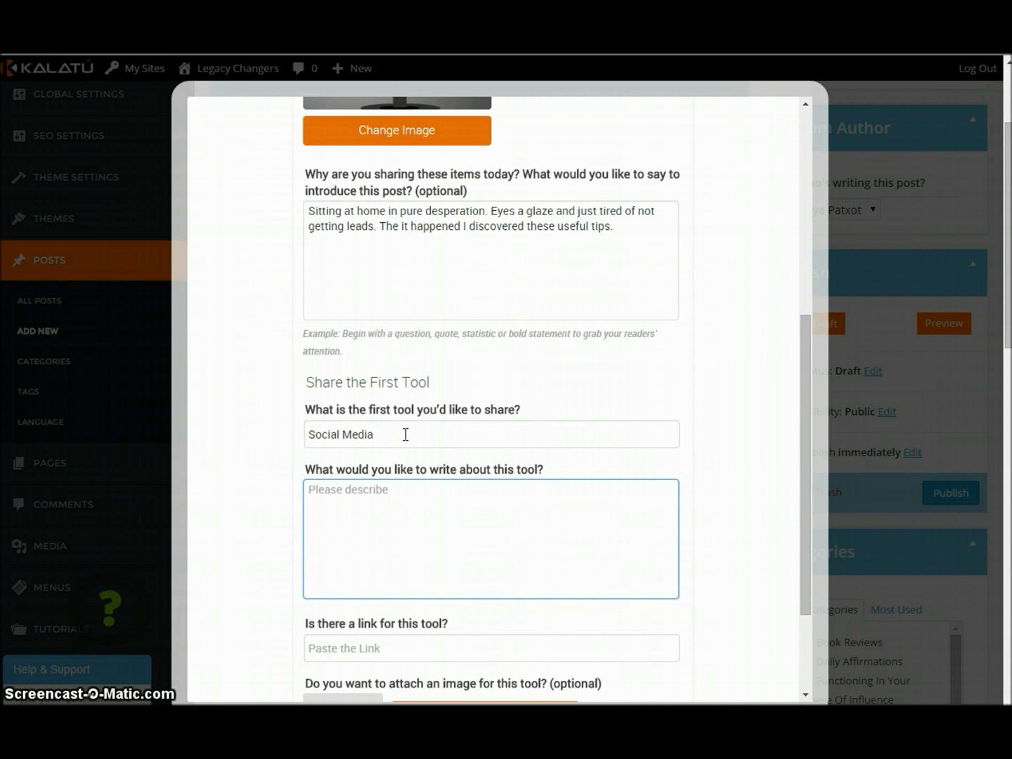
Write "Great realatiosnhips" as the description of the first tool.
{"action": "type", "text": "Great r"}
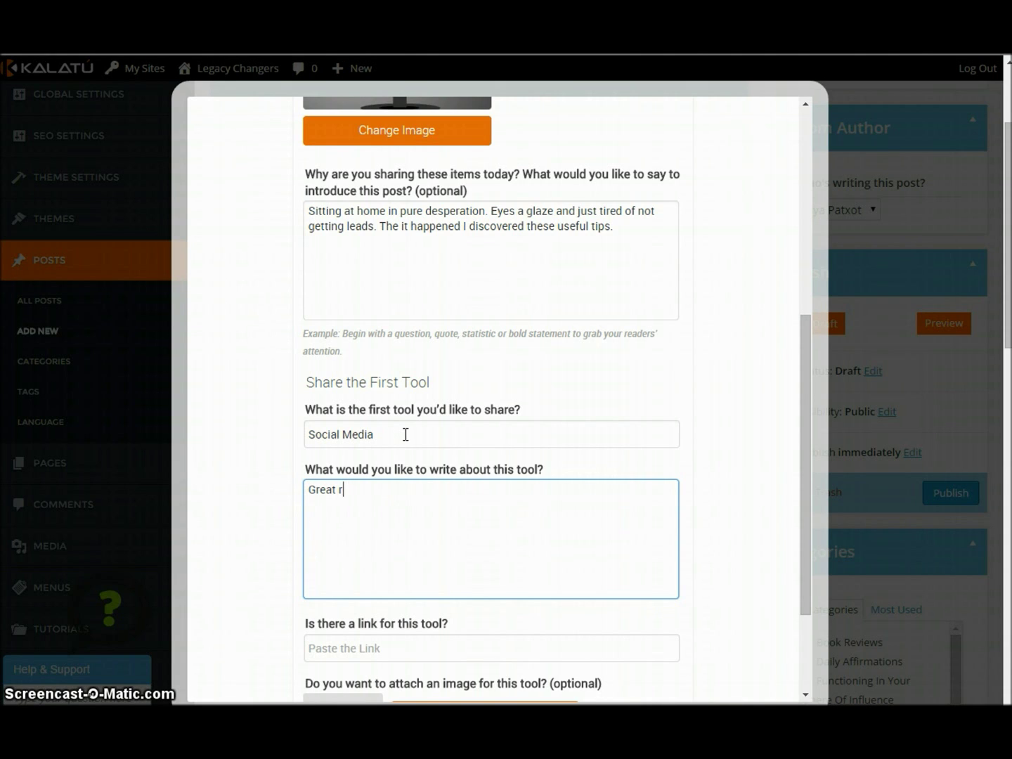
{"action": "type", "text": "ealatiosnhips uilding."}
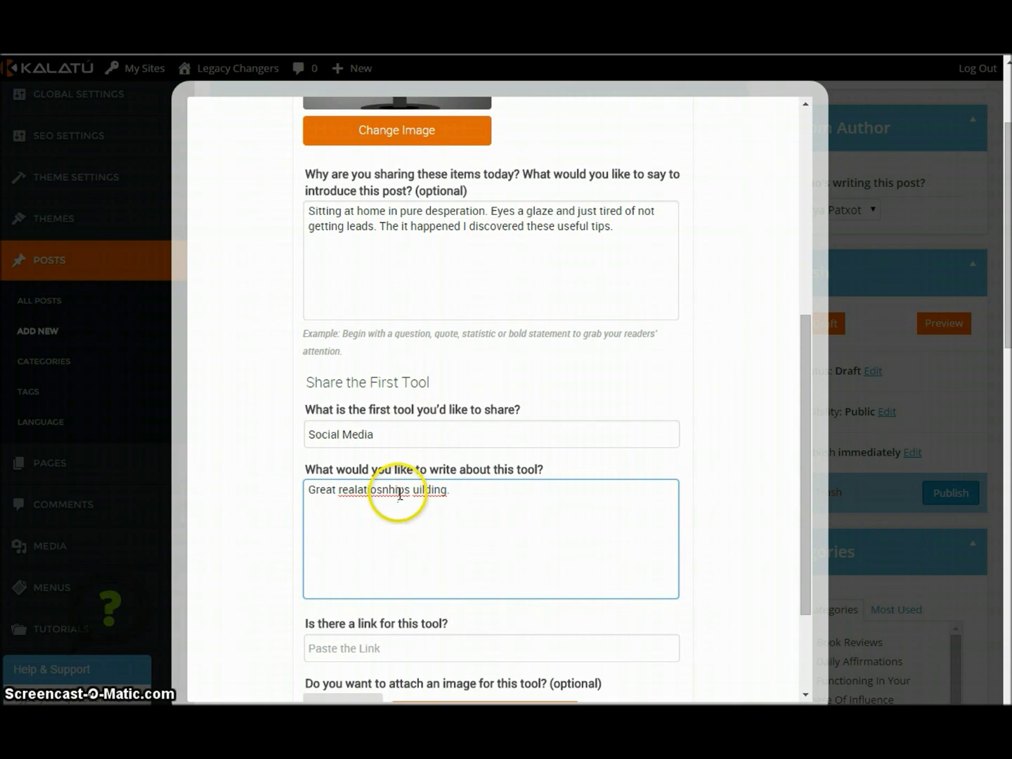
{"action": "left_click_drag", "start_coordinate": [408, 491], "coordinate": [456, 496]}
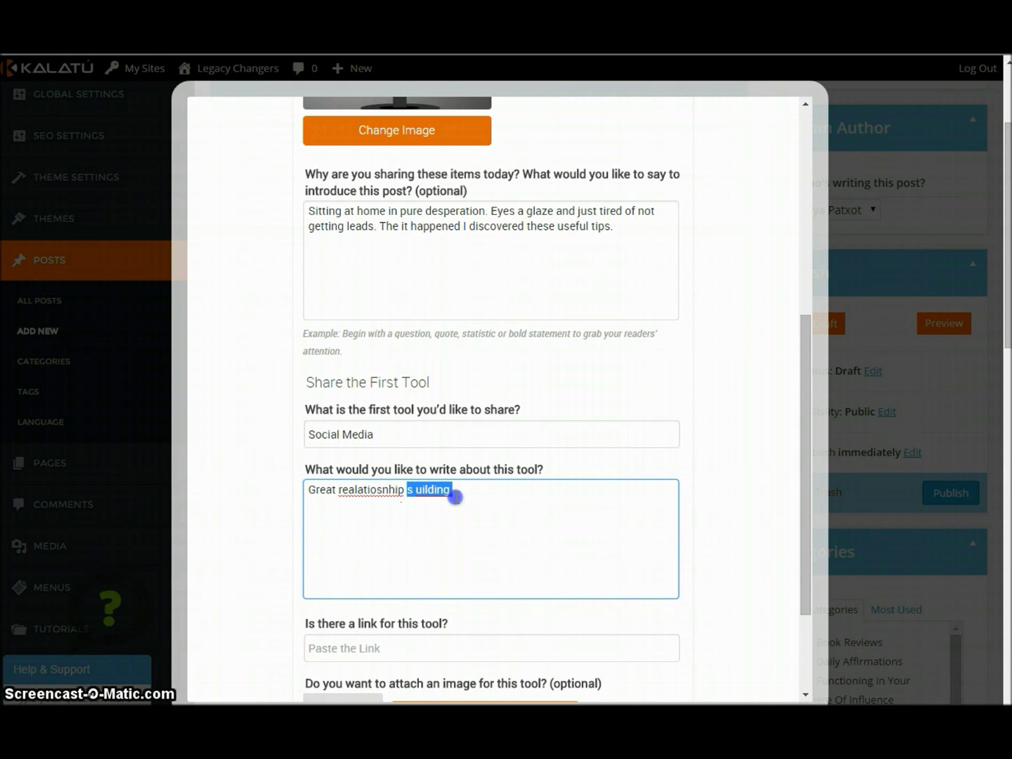
{"action": "key", "text": "BackSpace"}
{"action": "type", "text": "s"}
Examine the first tool's link and image options and the fields for the second tool.
{"action": "scroll", "coordinate": [449, 484], "scroll_direction": "down", "scroll_amount": 2}
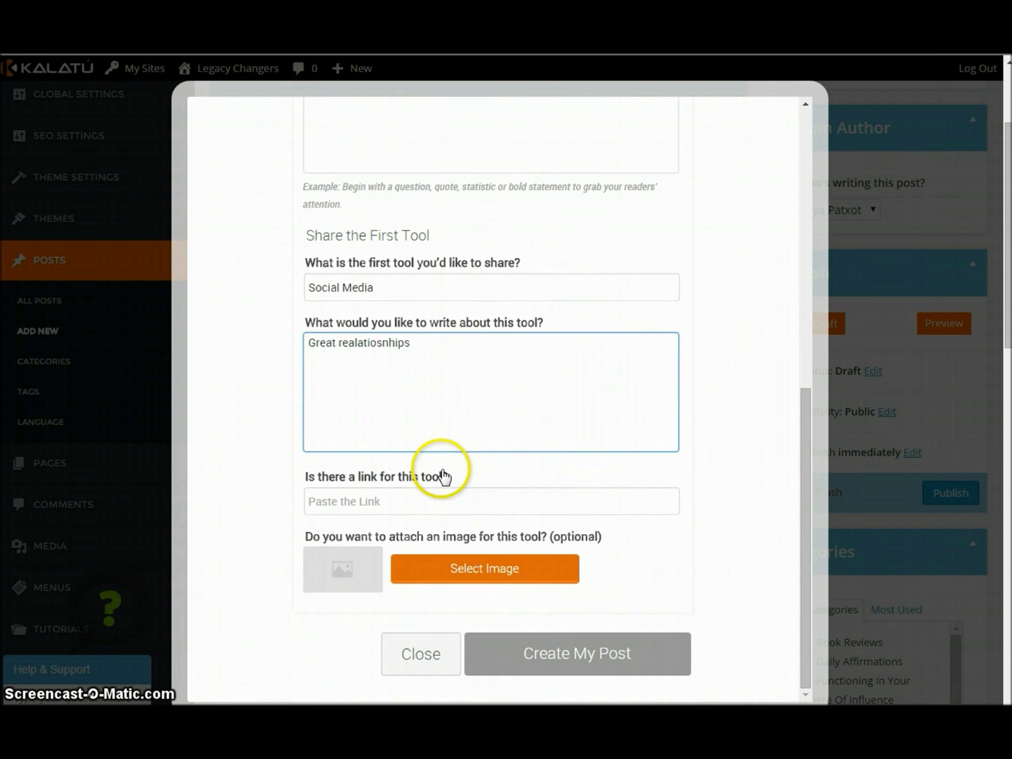
{"action": "left_click", "coordinate": [393, 504]}
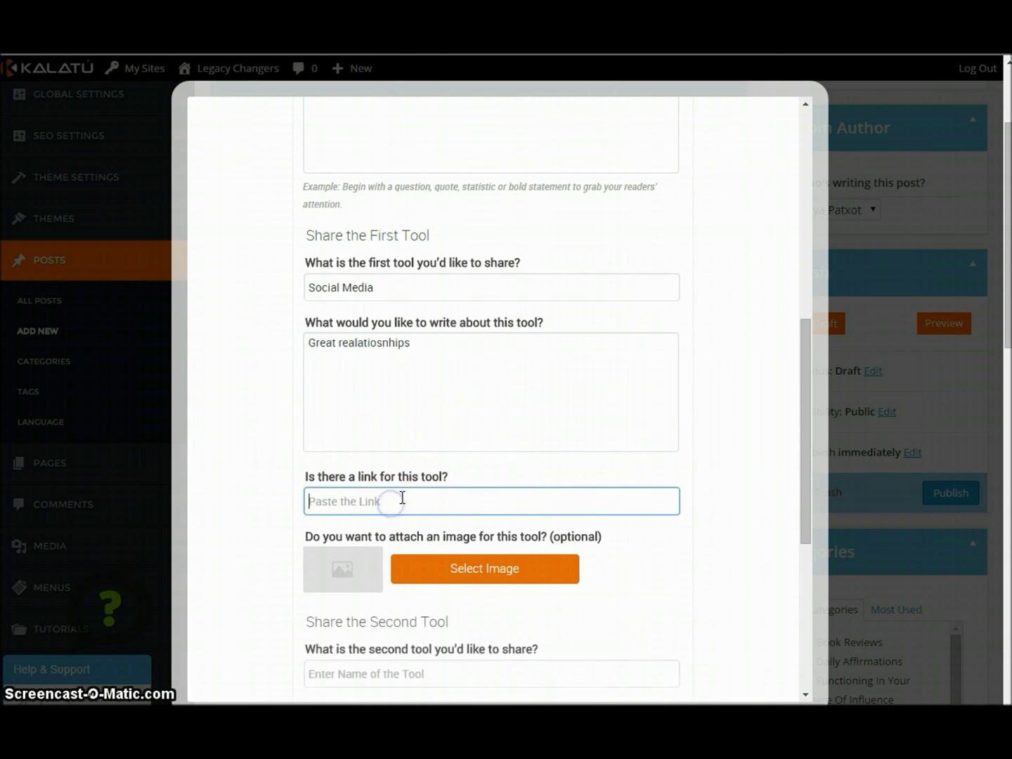
{"action": "scroll", "coordinate": [414, 468], "scroll_direction": "down", "scroll_amount": 2}
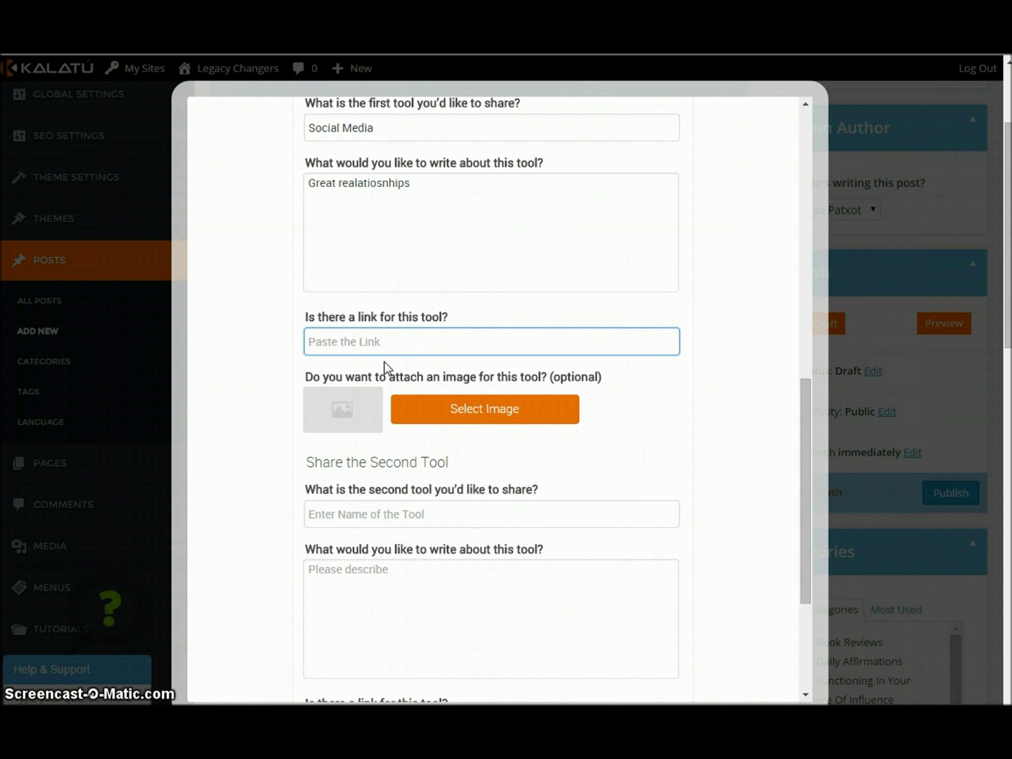
{"action": "scroll", "coordinate": [394, 359], "scroll_direction": "down", "scroll_amount": 2}
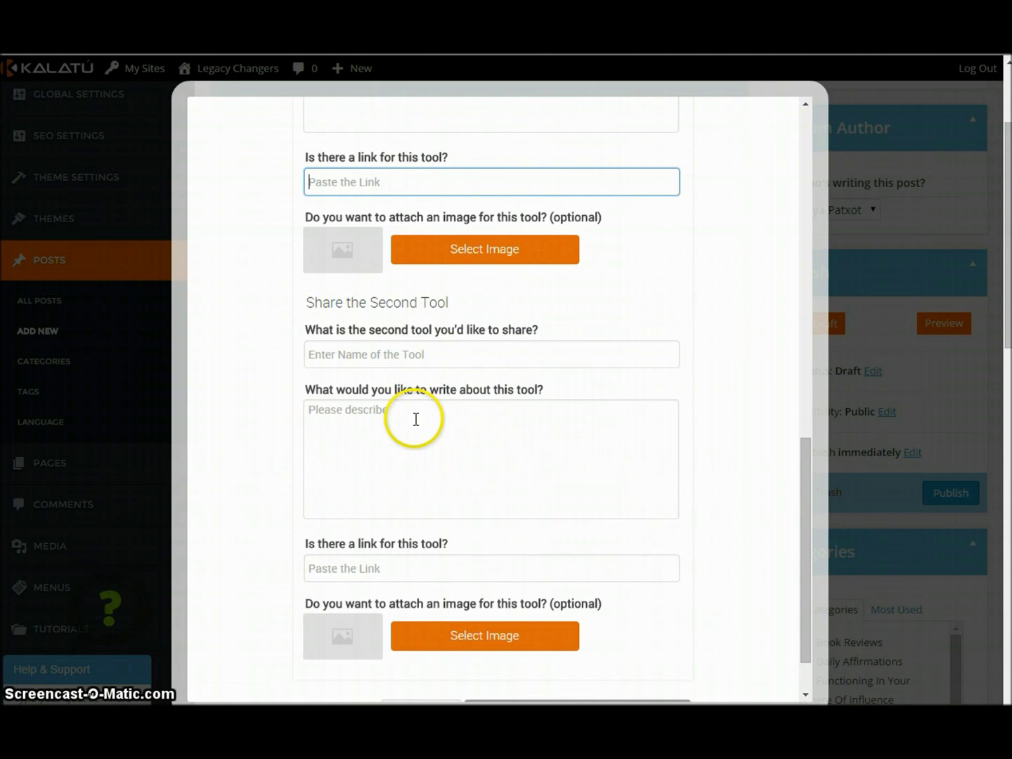
{"action": "scroll", "coordinate": [416, 419], "scroll_direction": "down", "scroll_amount": 3}
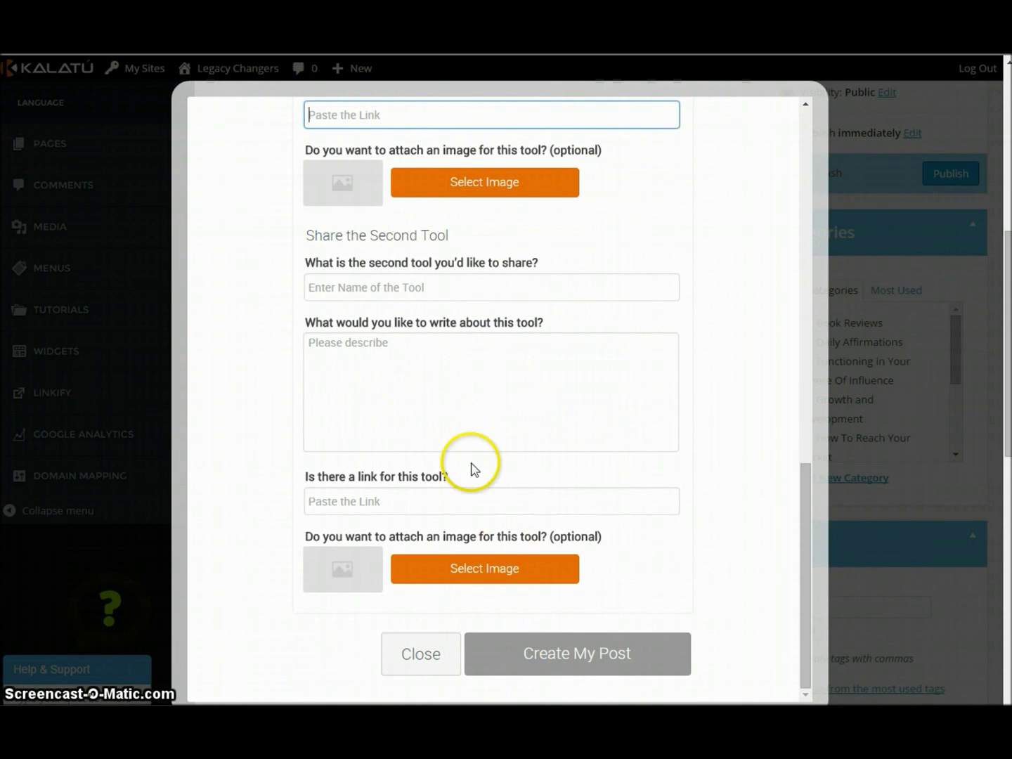
{"action": "scroll", "coordinate": [374, 338], "scroll_direction": "up", "scroll_amount": 4}
{"action": "scroll", "coordinate": [393, 394], "scroll_direction": "down", "scroll_amount": 1}
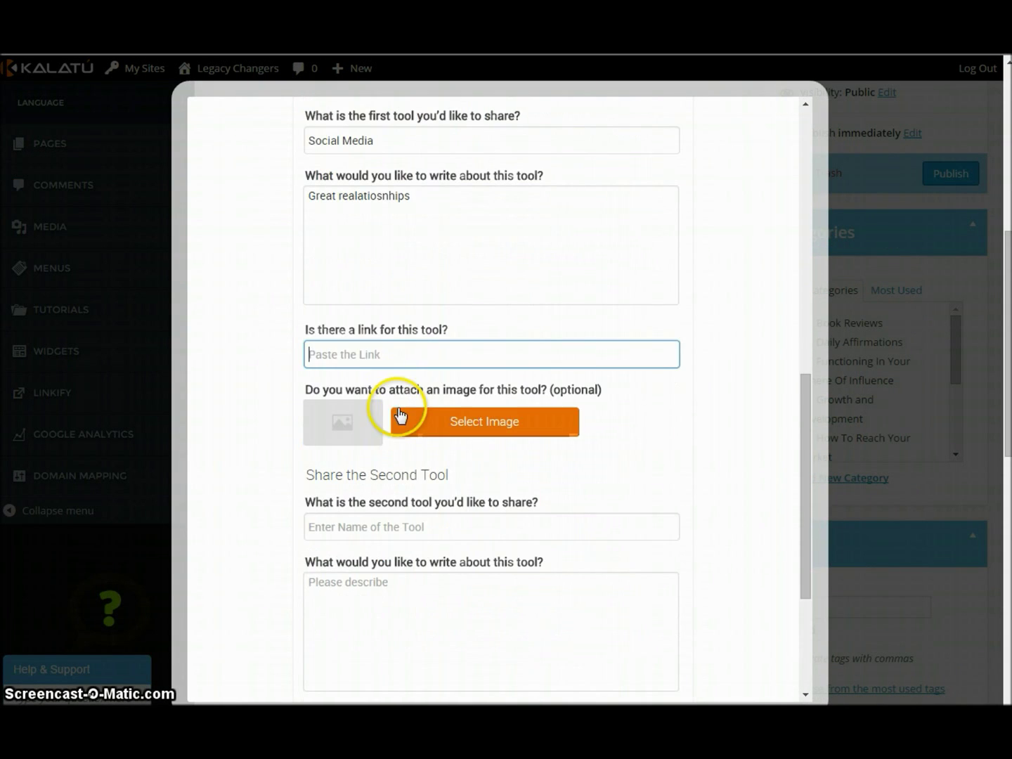
{"action": "scroll", "coordinate": [387, 394], "scroll_direction": "down", "scroll_amount": 3}
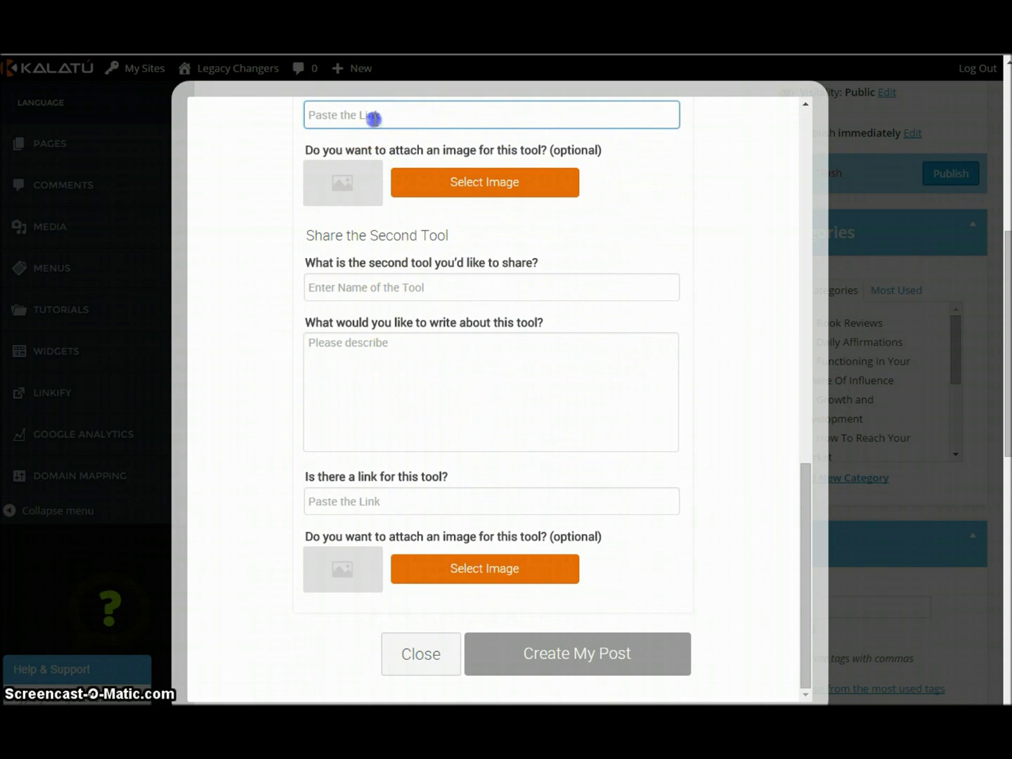
{"action": "type", "text": "www"}
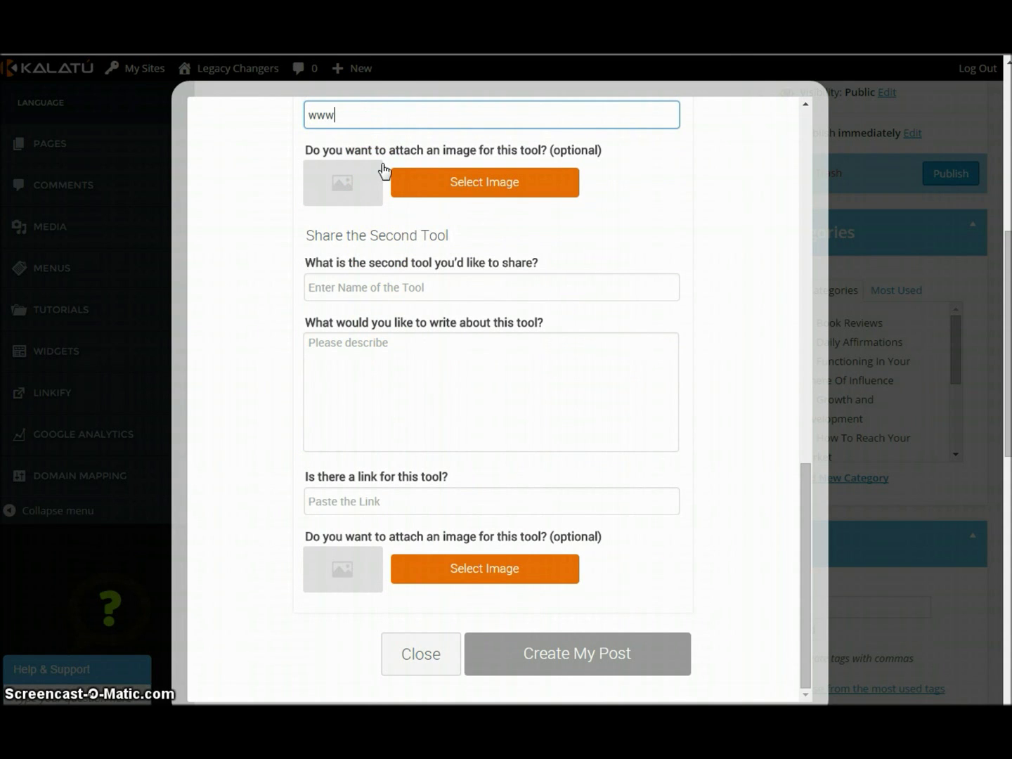
{"action": "type", "text": ".facebook.com"}
Name the second tool "Twitter" and describe it as "Love it", leaving its link blank.
{"action": "left_click", "coordinate": [362, 289]}
{"action": "type", "text": "Twitter"}
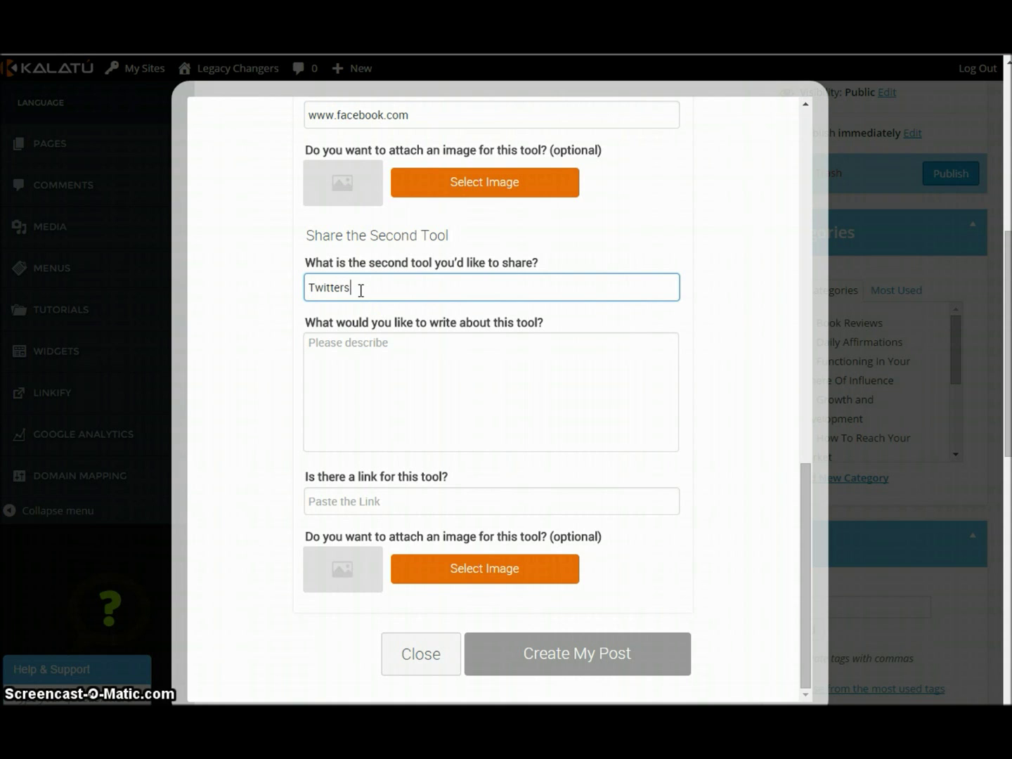
{"action": "left_click", "coordinate": [378, 353]}
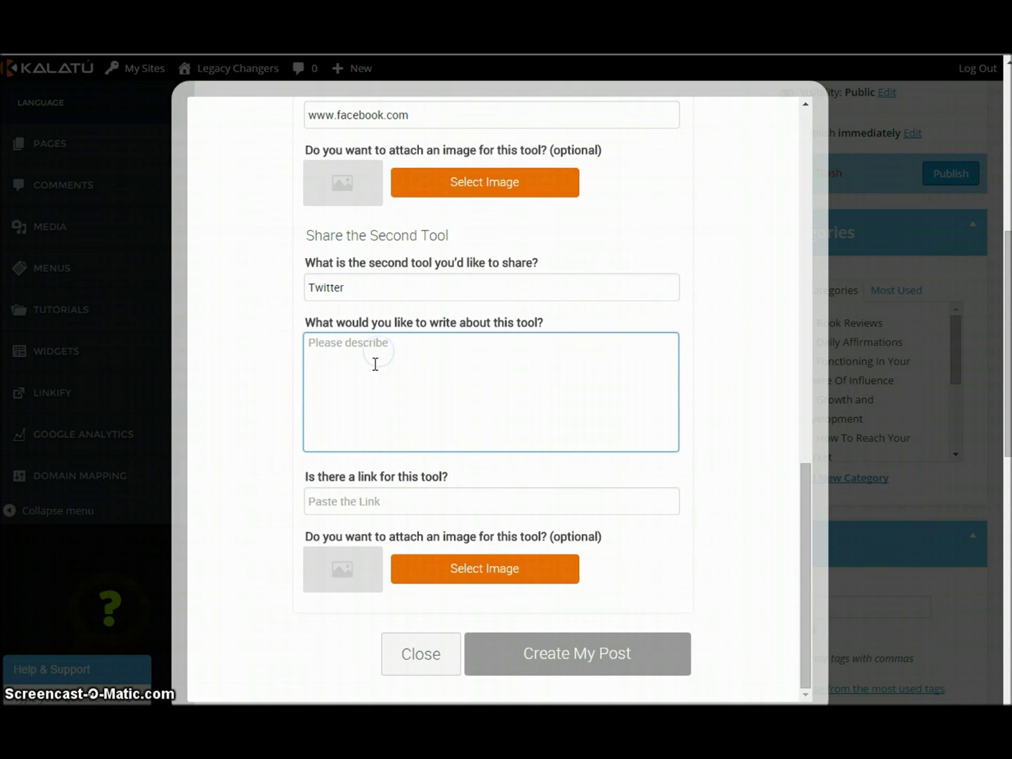
{"action": "type", "text": "Love it"}
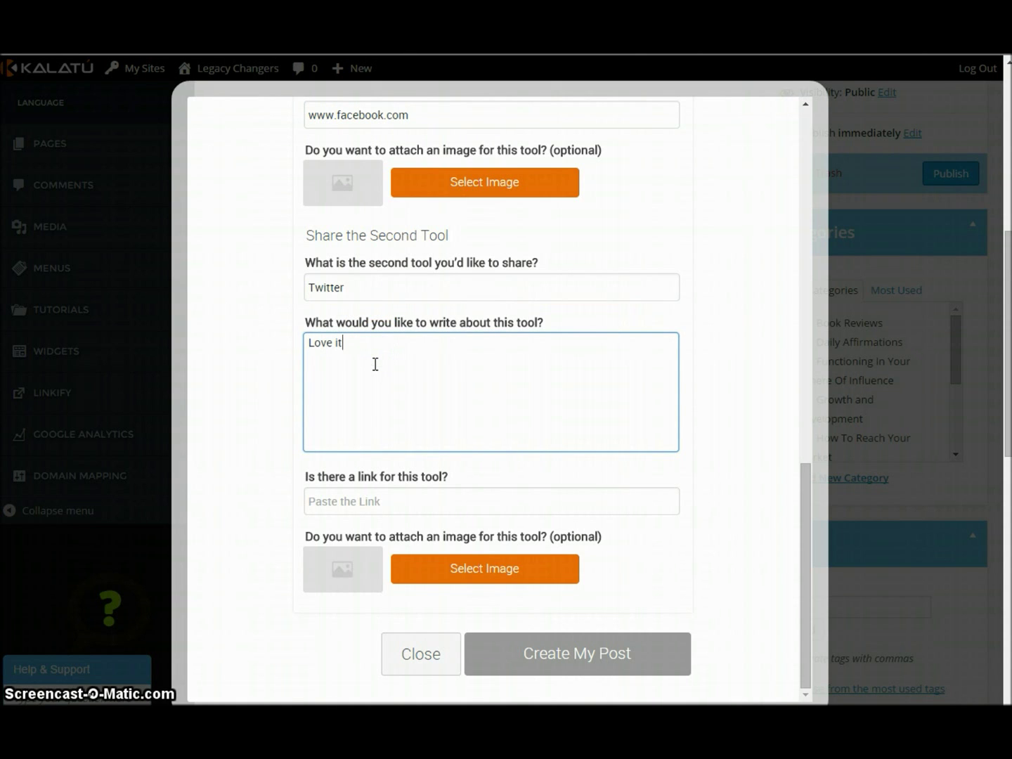
{"action": "left_click", "coordinate": [380, 501]}
Choose "Use The Internet To Your Advantage" as the call to action in the template form.
{"action": "scroll", "coordinate": [383, 505], "scroll_direction": "down", "scroll_amount": 5}
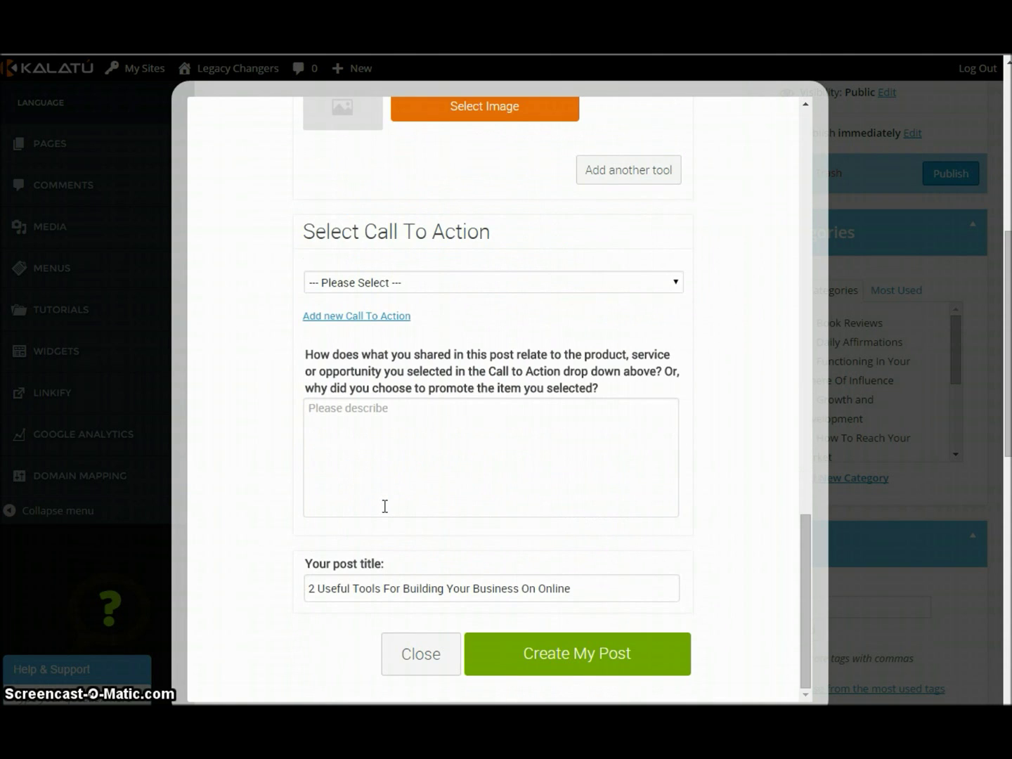
{"action": "left_click", "coordinate": [401, 390]}
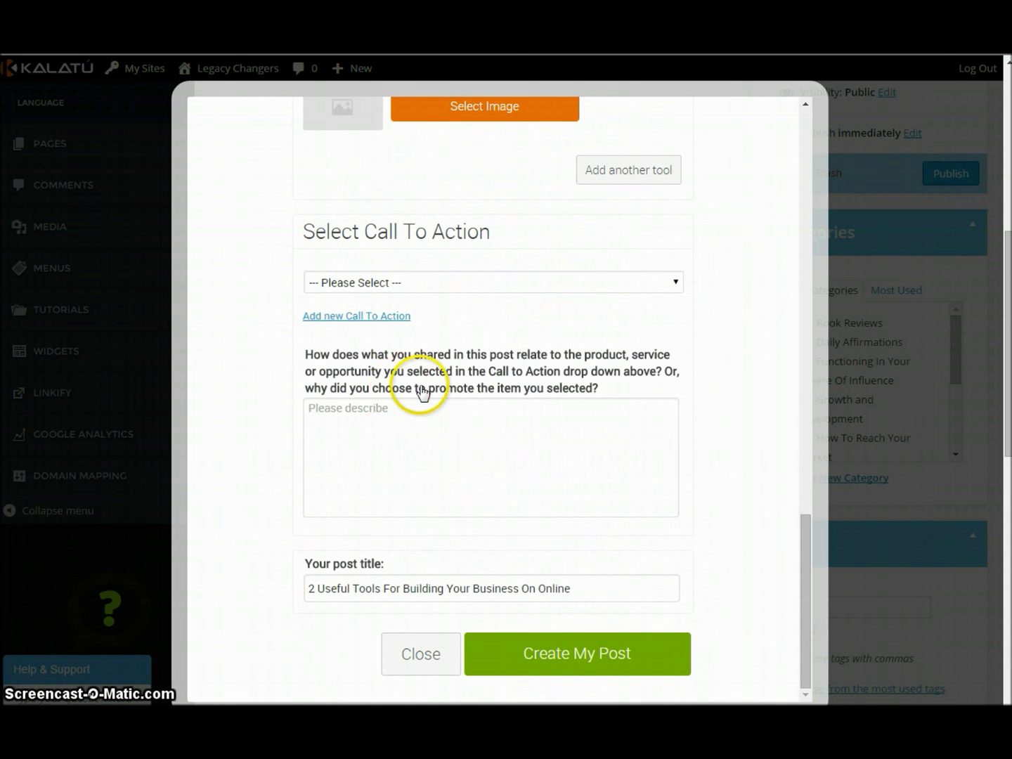
{"action": "scroll", "coordinate": [478, 400], "scroll_direction": "up", "scroll_amount": 3}
{"action": "scroll", "coordinate": [506, 430], "scroll_direction": "down", "scroll_amount": 1}
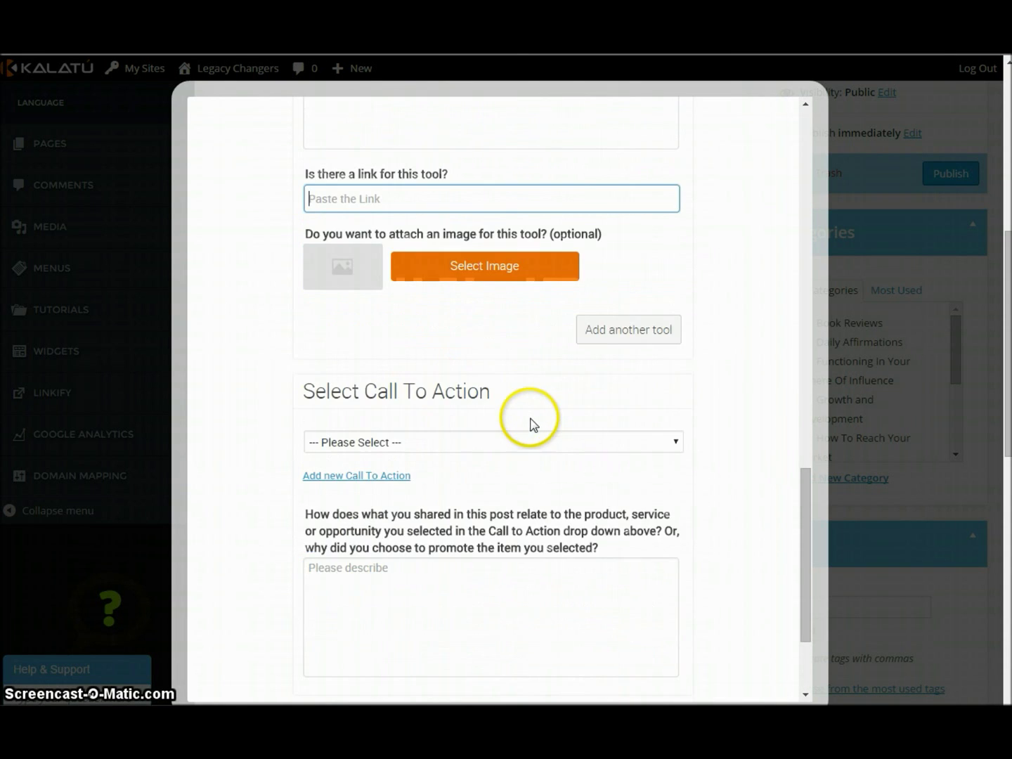
{"action": "left_click", "coordinate": [472, 440]}
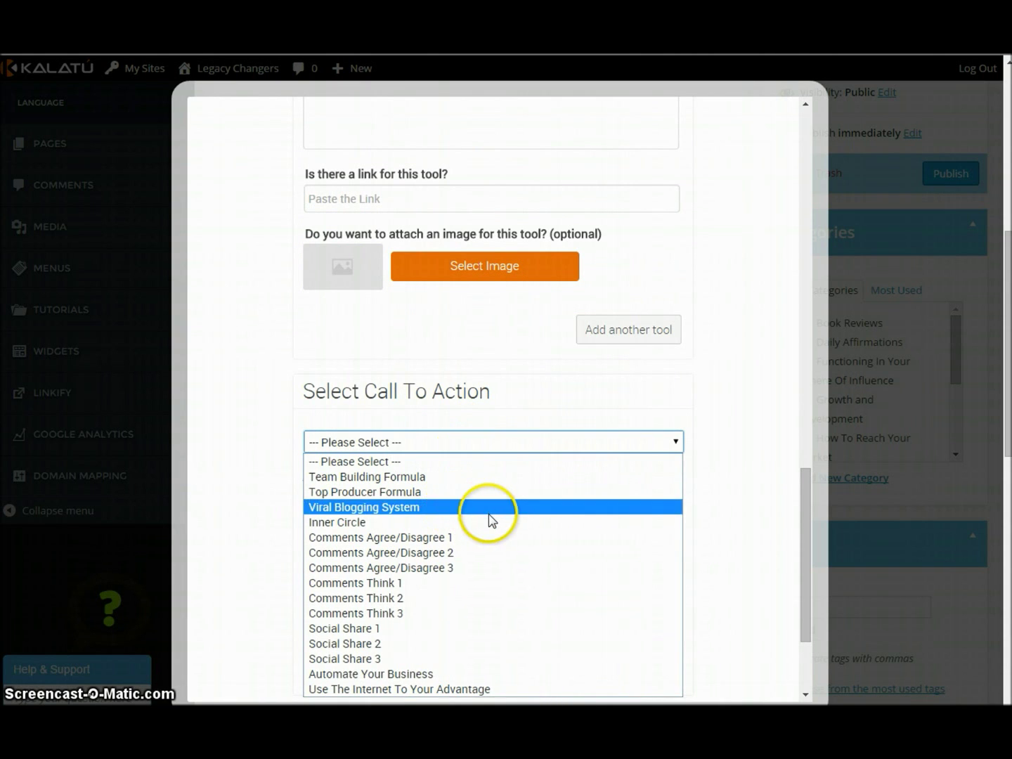
{"action": "left_click", "coordinate": [414, 690]}
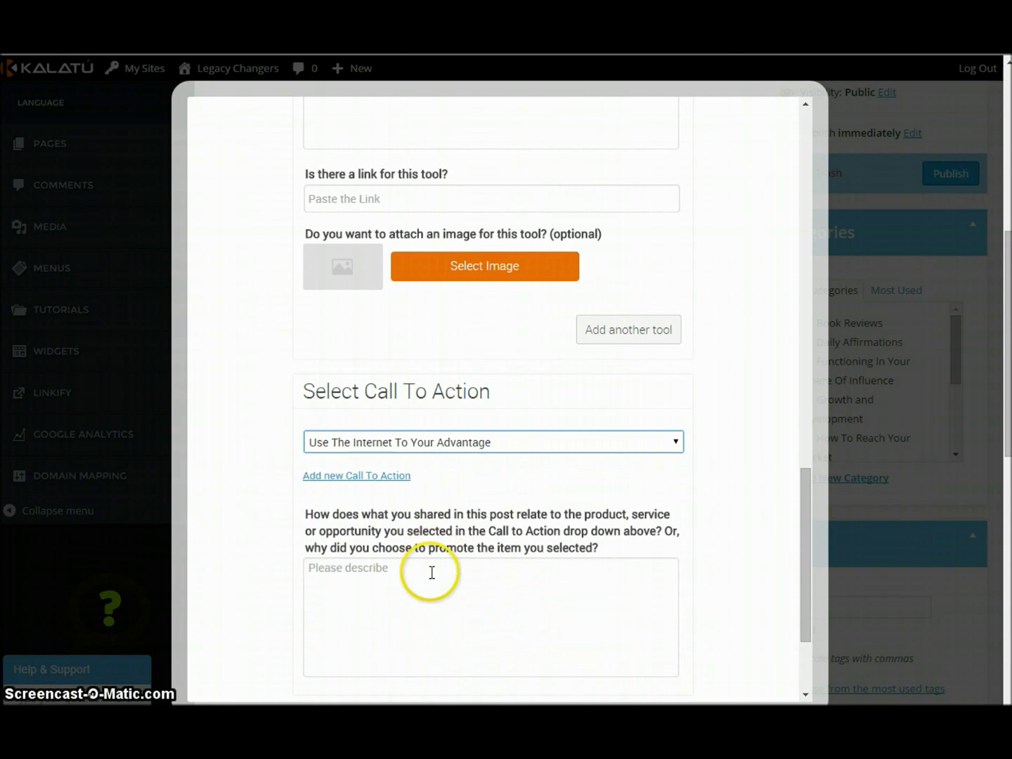
Write "Let me help you" as the explanation of the call to action and create the post from the template.
{"action": "scroll", "coordinate": [430, 571], "scroll_direction": "down", "scroll_amount": 2}
{"action": "left_click", "coordinate": [378, 454]}
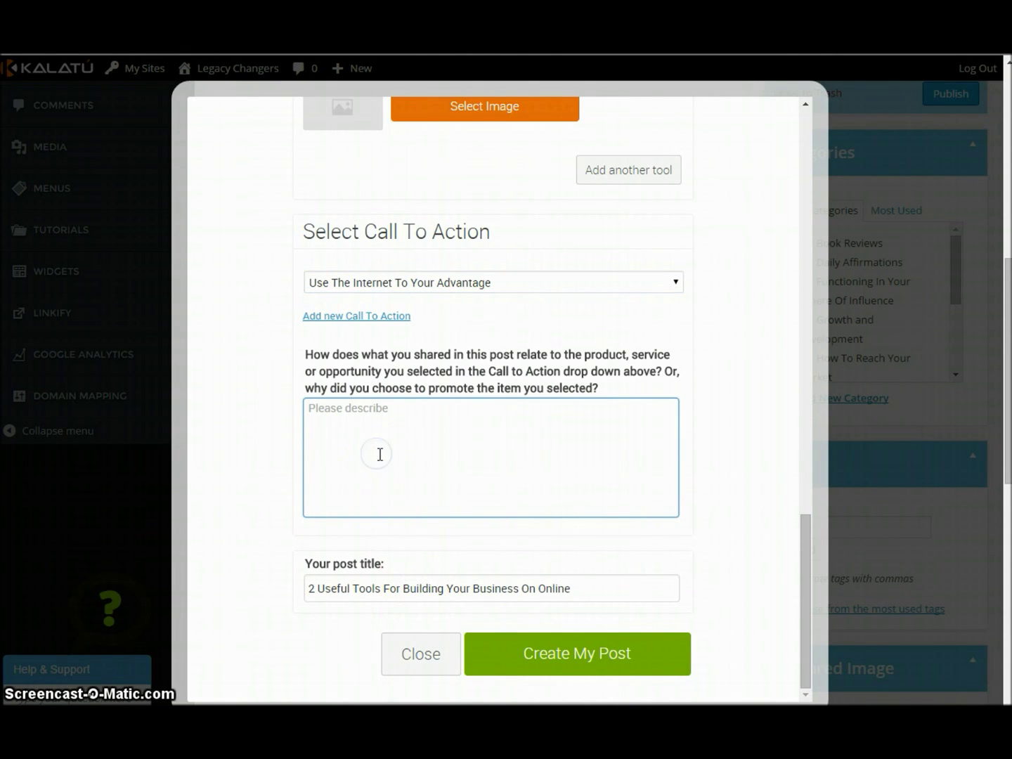
{"action": "type", "text": "Let me help you"}
{"action": "left_click", "coordinate": [384, 453]}
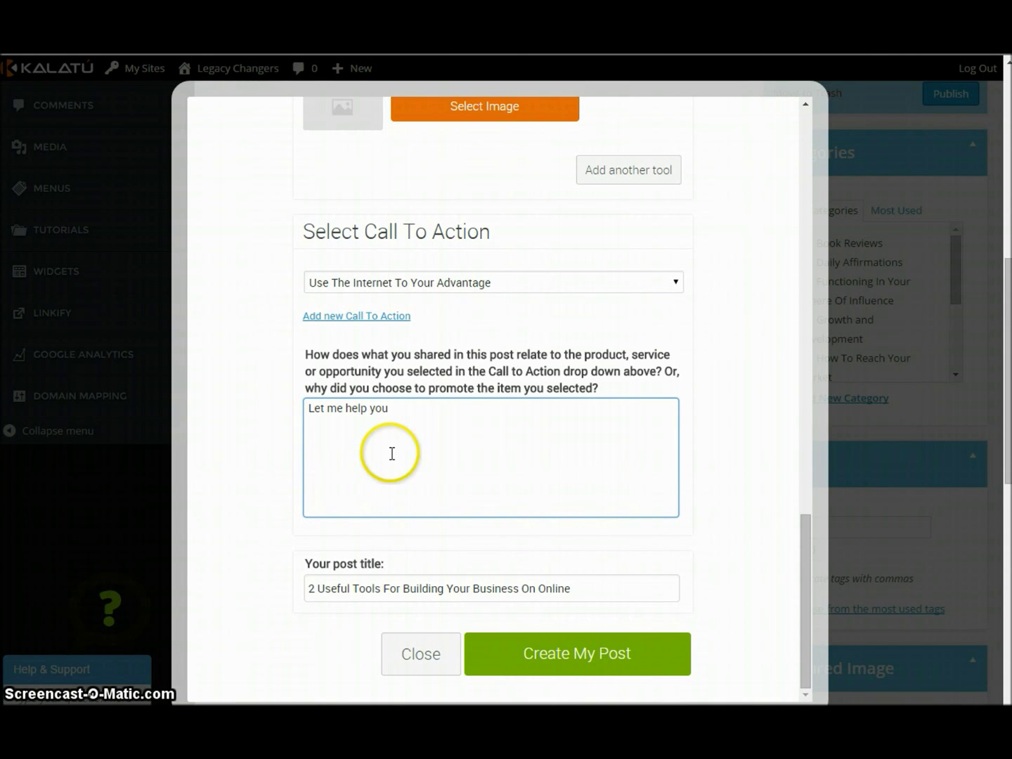
{"action": "scroll", "coordinate": [421, 527], "scroll_direction": "down", "scroll_amount": 2}
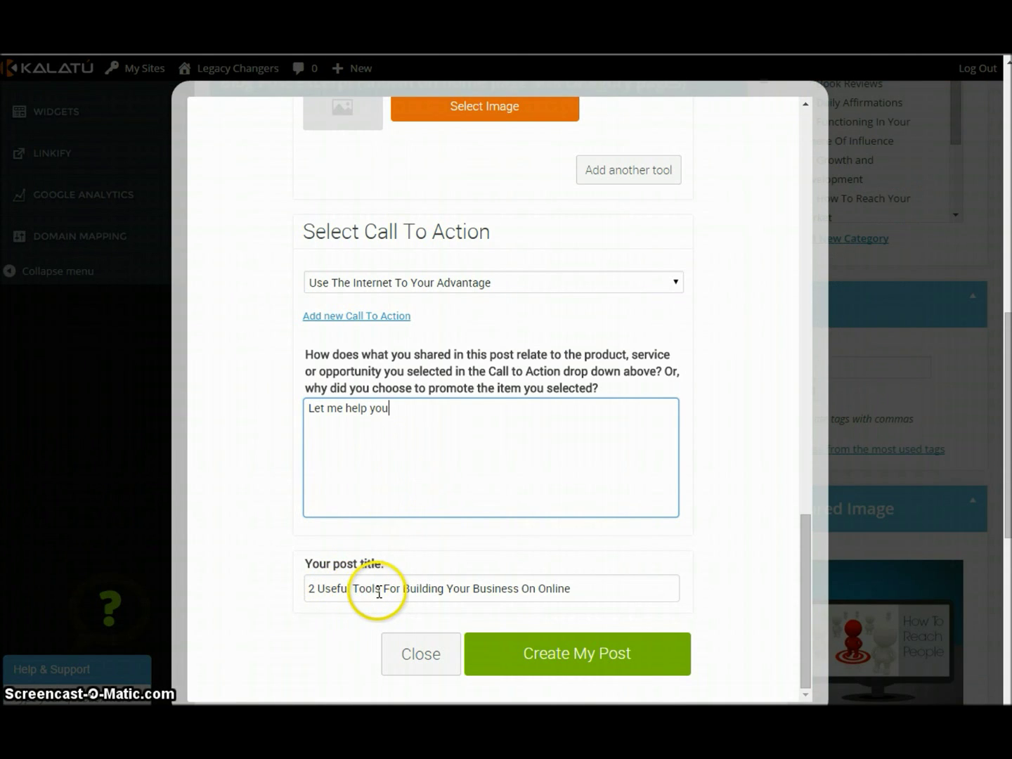
{"action": "left_click", "coordinate": [569, 652]}
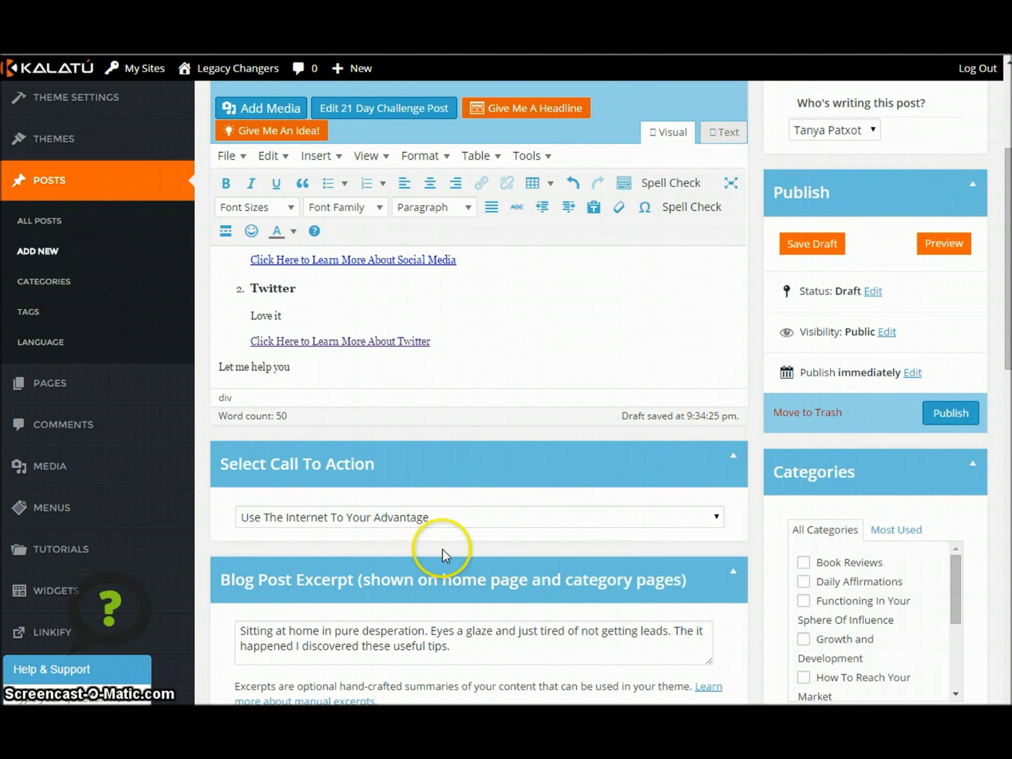
Review the generated post and assign it to the "Tools For Business And Life" category.
{"action": "scroll", "coordinate": [452, 534], "scroll_direction": "up", "scroll_amount": 3}
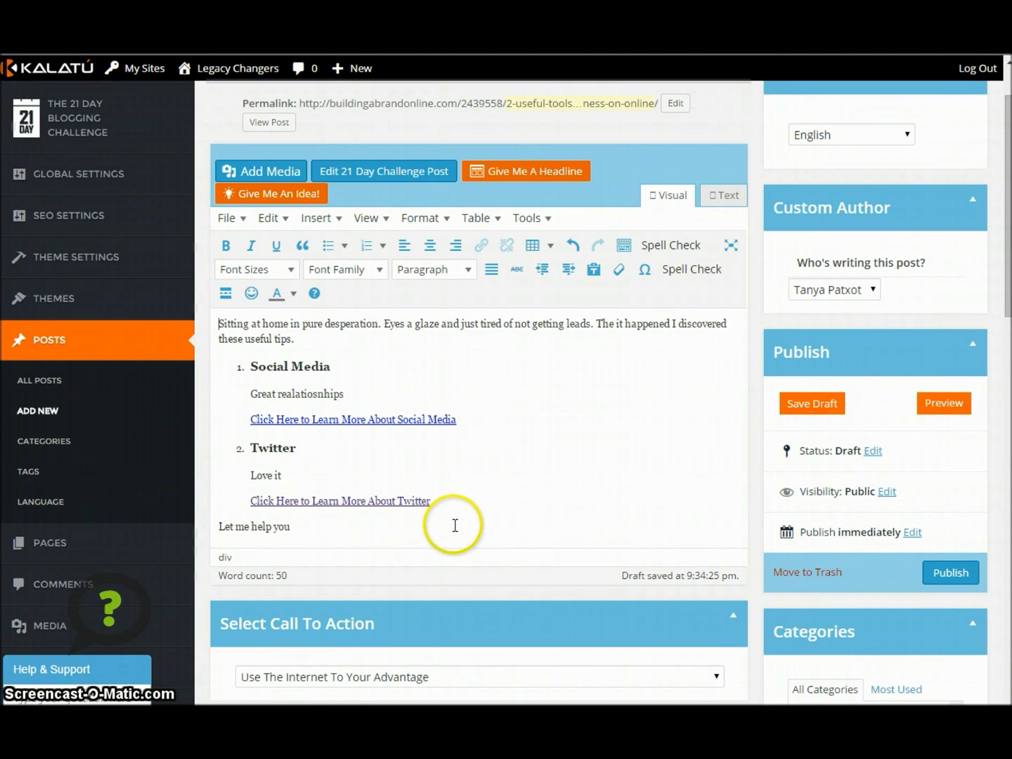
{"action": "scroll", "coordinate": [454, 524], "scroll_direction": "down", "scroll_amount": 6}
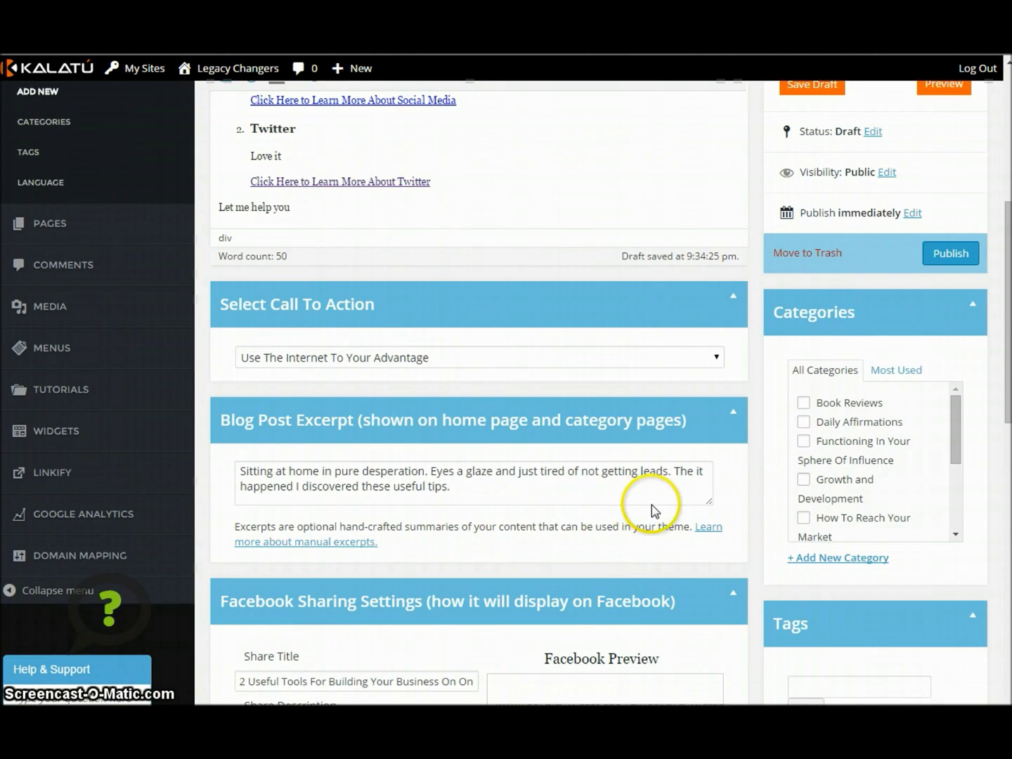
{"action": "scroll", "coordinate": [651, 513], "scroll_direction": "up", "scroll_amount": 5}
{"action": "scroll", "coordinate": [731, 647], "scroll_direction": "down", "scroll_amount": 4}
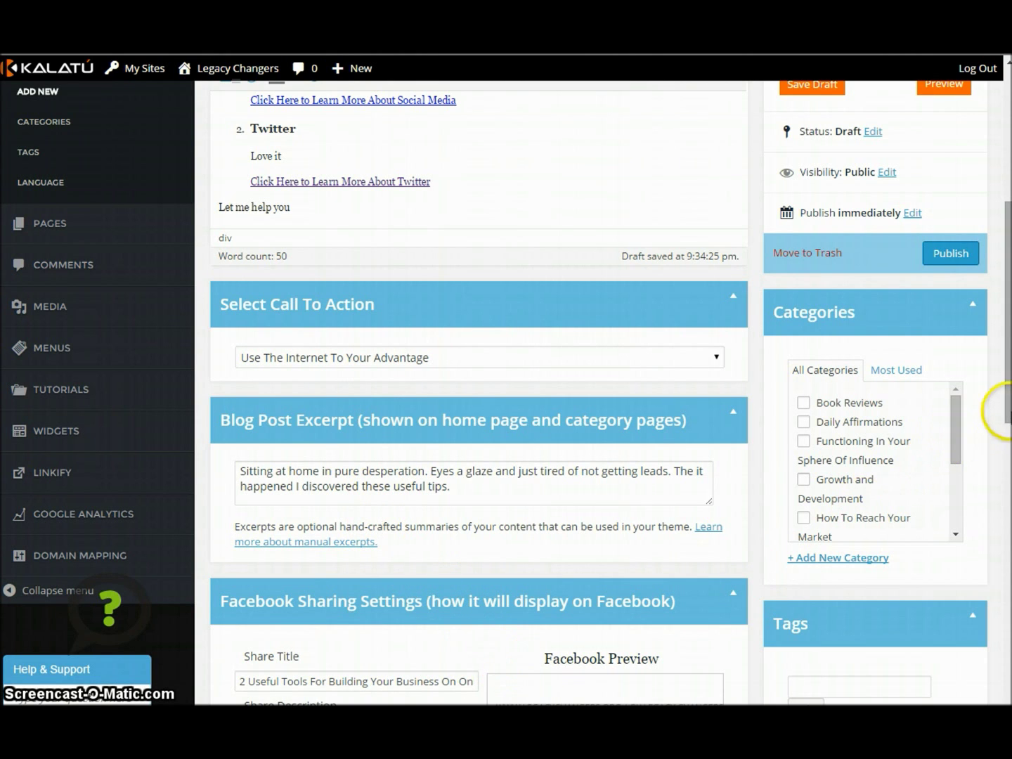
{"action": "scroll", "coordinate": [1007, 394], "scroll_direction": "down", "scroll_amount": 1}
{"action": "scroll", "coordinate": [1007, 394], "scroll_direction": "down", "scroll_amount": 1}
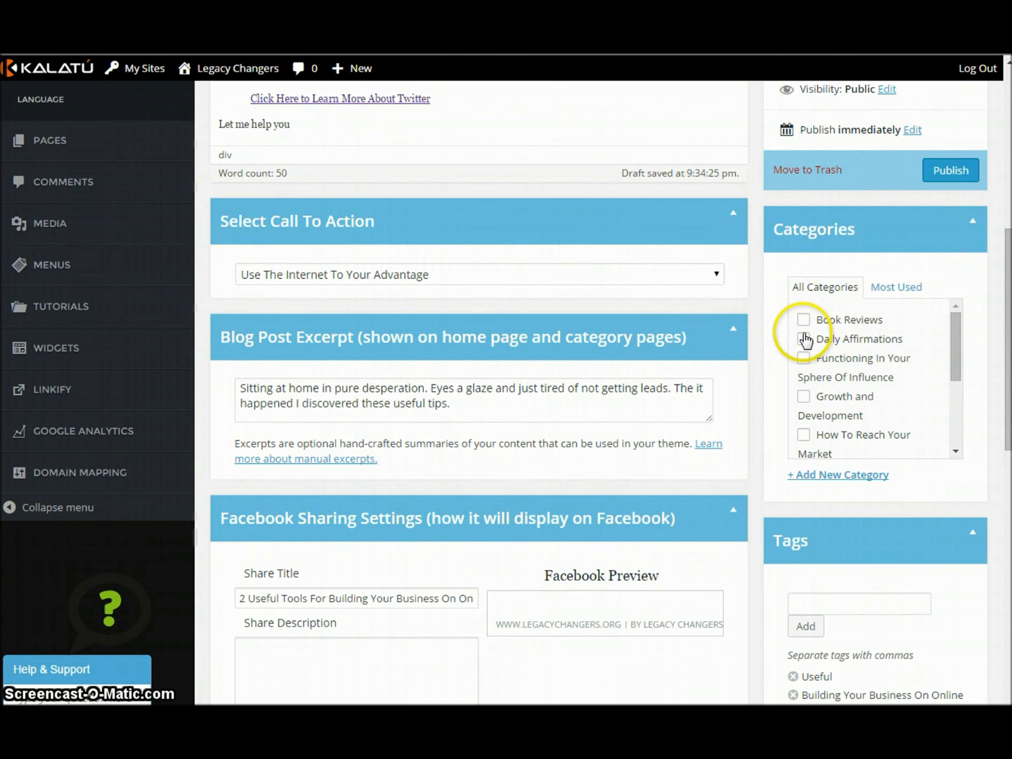
{"action": "left_click_drag", "start_coordinate": [953, 348], "coordinate": [964, 424]}
{"action": "left_click", "coordinate": [805, 401]}
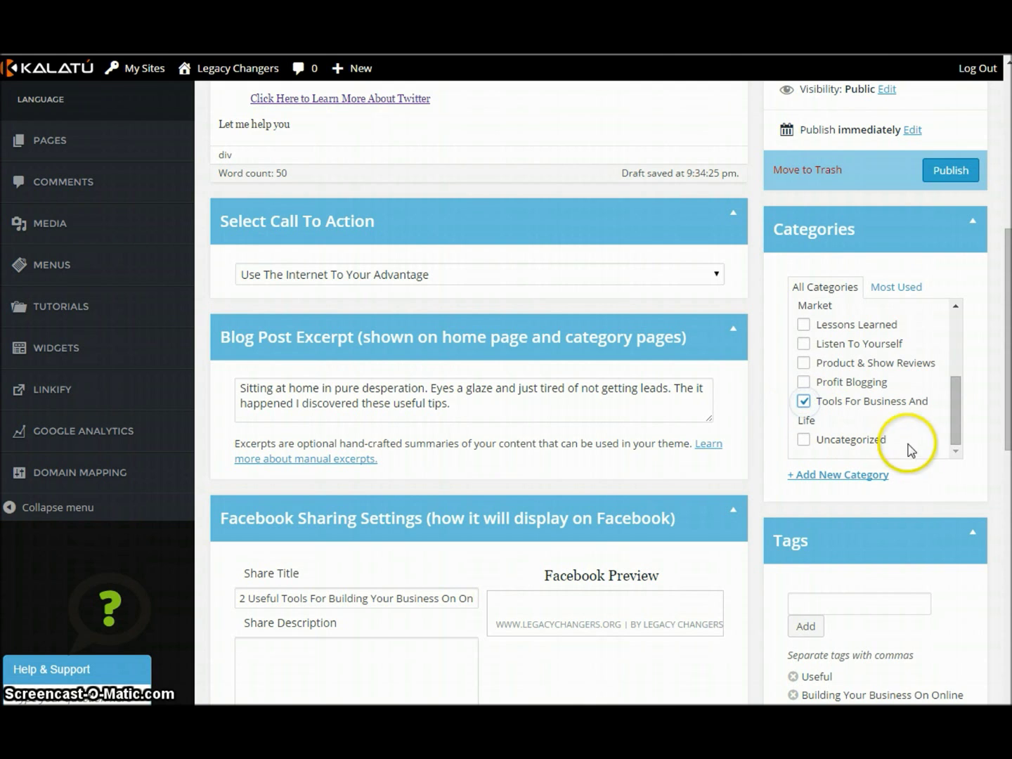
Copy the post's introductory paragraph into the Share Description of the Facebook sharing settings.
{"action": "scroll", "coordinate": [970, 491], "scroll_direction": "down", "scroll_amount": 3}
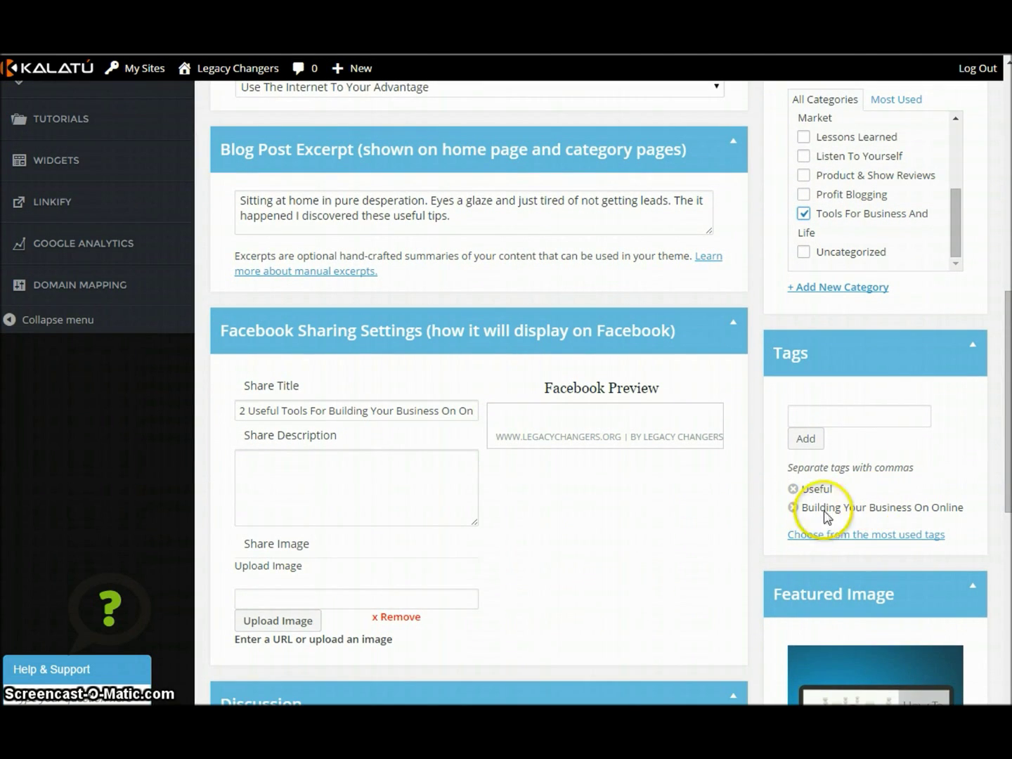
{"action": "left_click_drag", "start_coordinate": [1008, 485], "coordinate": [1010, 566]}
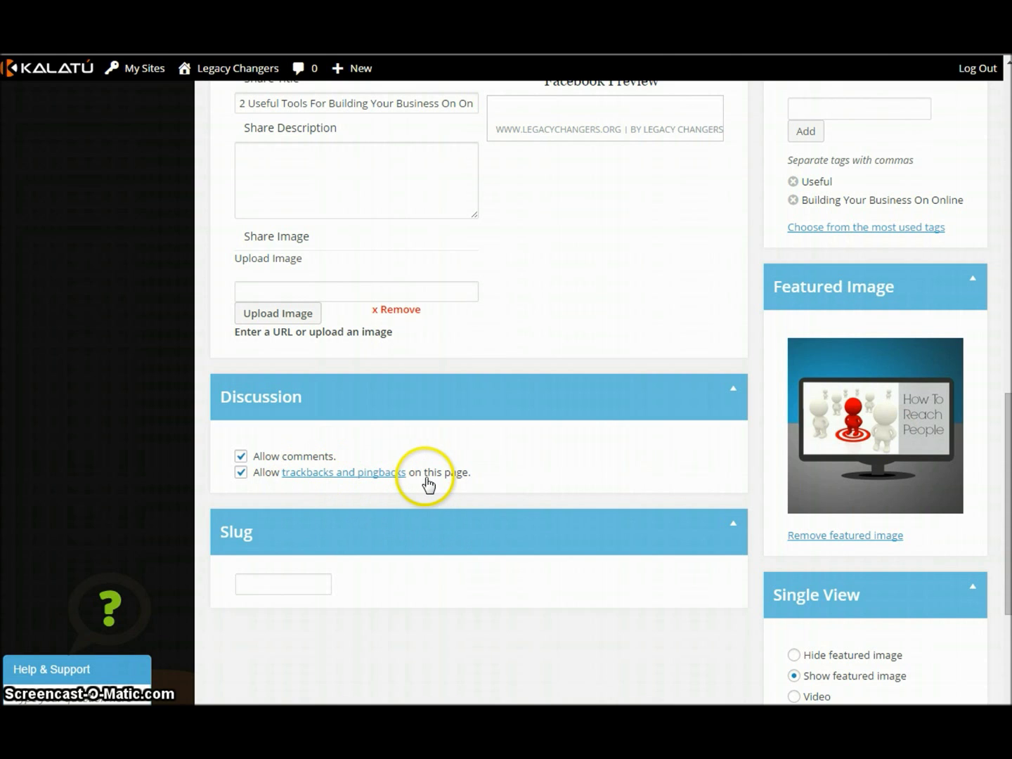
{"action": "scroll", "coordinate": [429, 484], "scroll_direction": "up", "scroll_amount": 2}
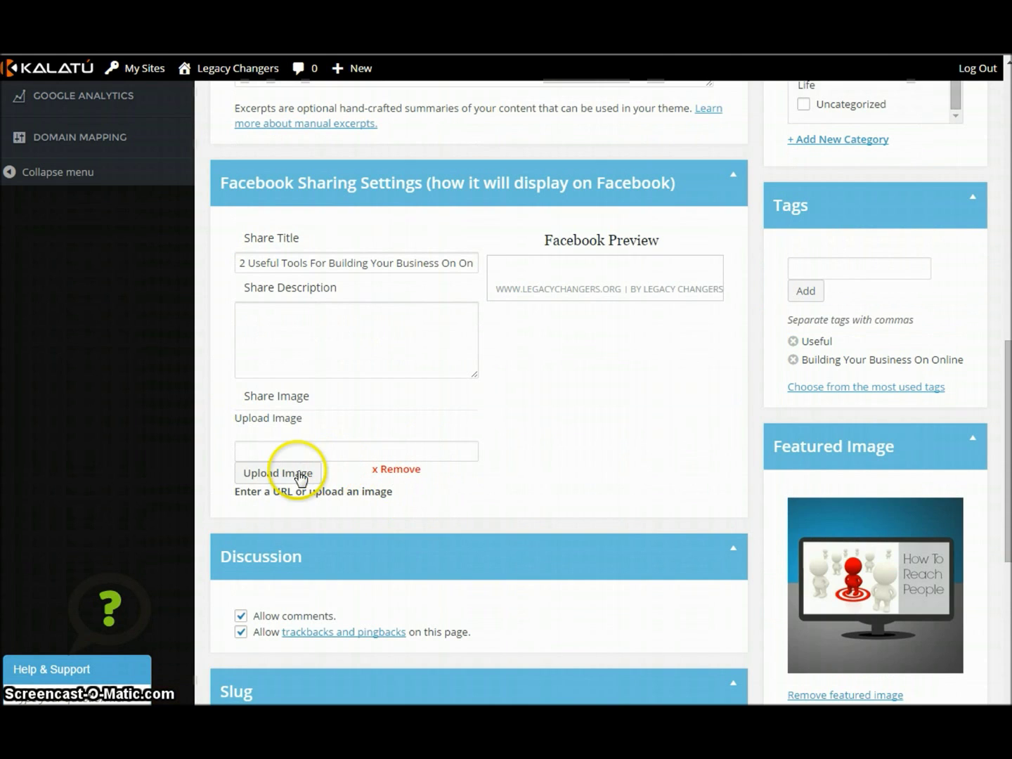
{"action": "left_click", "coordinate": [299, 450]}
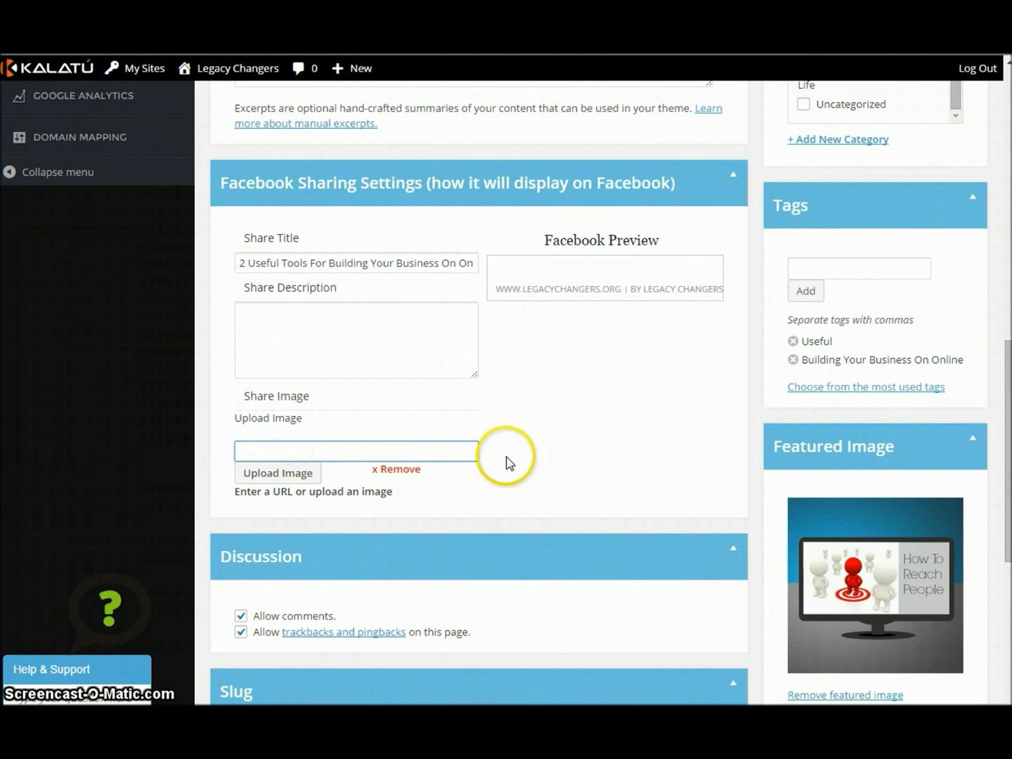
{"action": "left_click", "coordinate": [400, 334]}
{"action": "scroll", "coordinate": [411, 387], "scroll_direction": "up", "scroll_amount": 10}
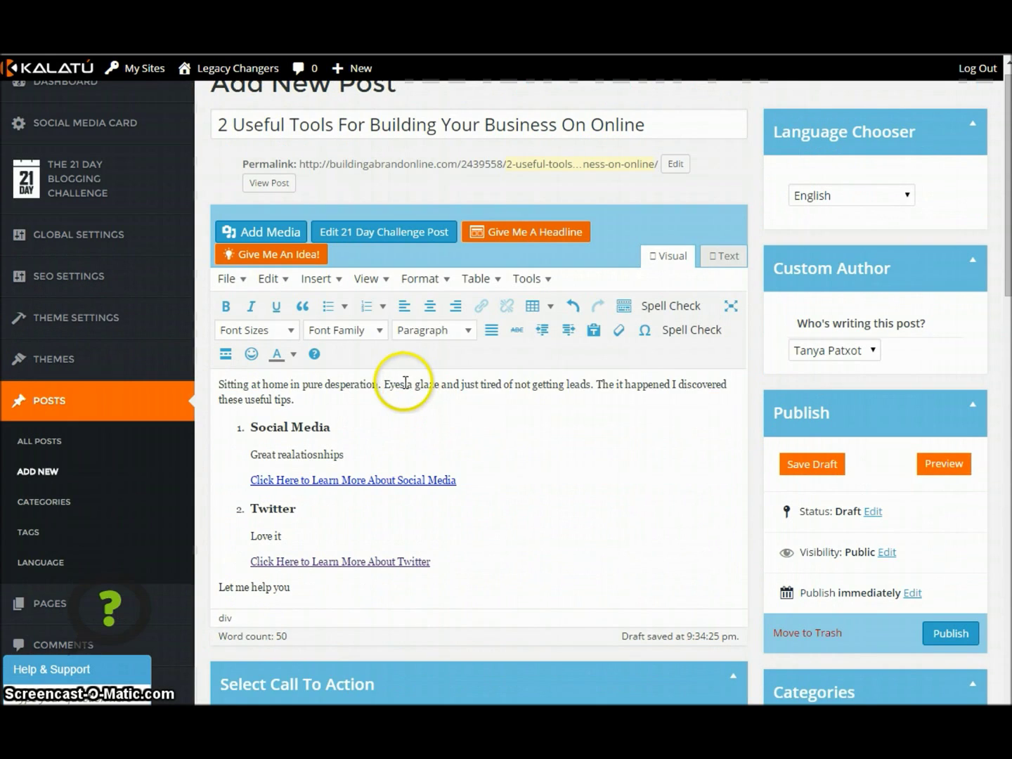
{"action": "left_click_drag", "start_coordinate": [296, 421], "coordinate": [220, 402]}
{"action": "key", "text": "ctrl+c"}
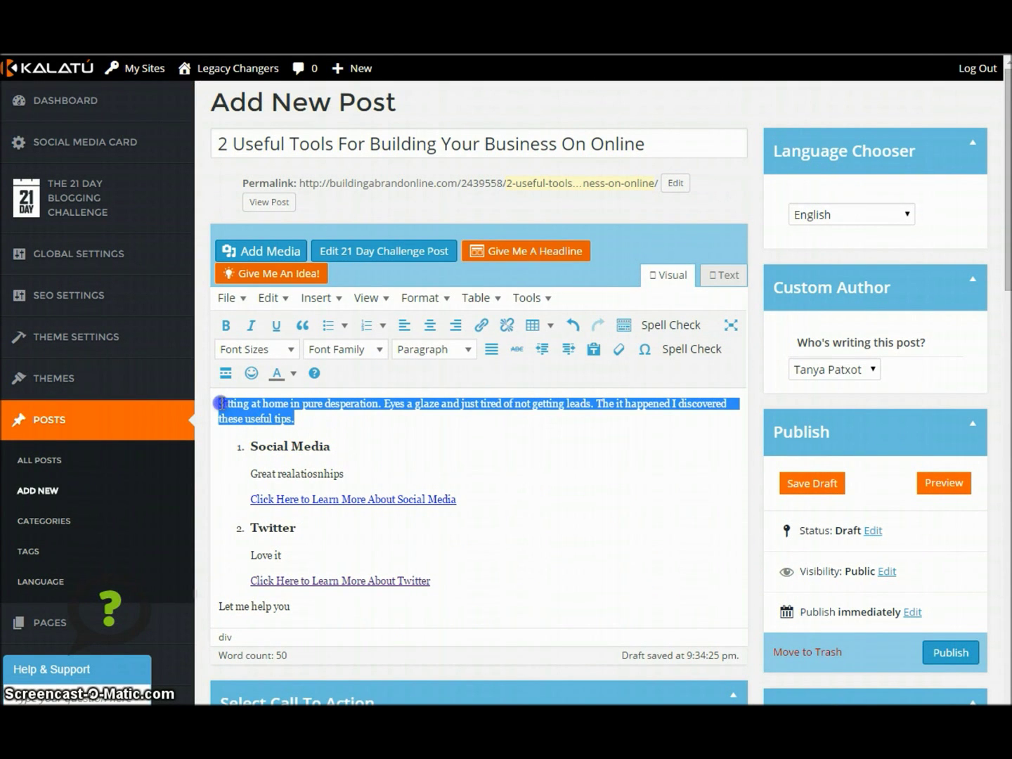
{"action": "scroll", "coordinate": [351, 491], "scroll_direction": "down", "scroll_amount": 12}
{"action": "left_click", "coordinate": [341, 372]}
{"action": "key", "text": "ctrl+v"}
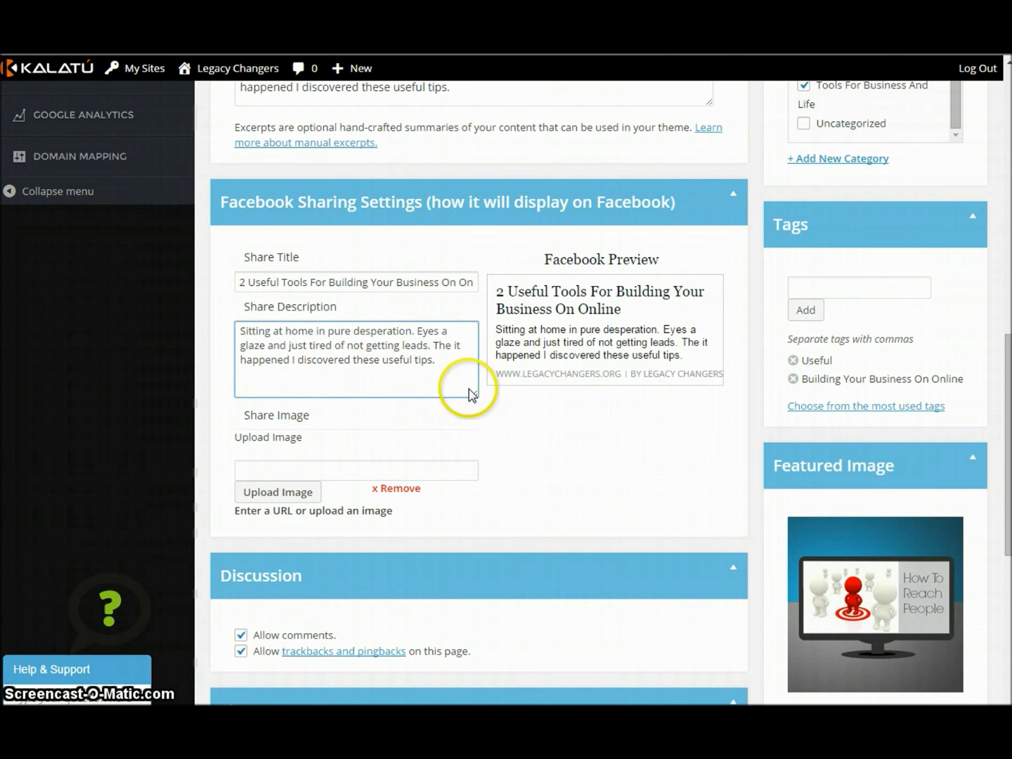
Set the "How To Reach People" picture from the media library as the Facebook share image.
{"action": "left_click", "coordinate": [309, 494]}
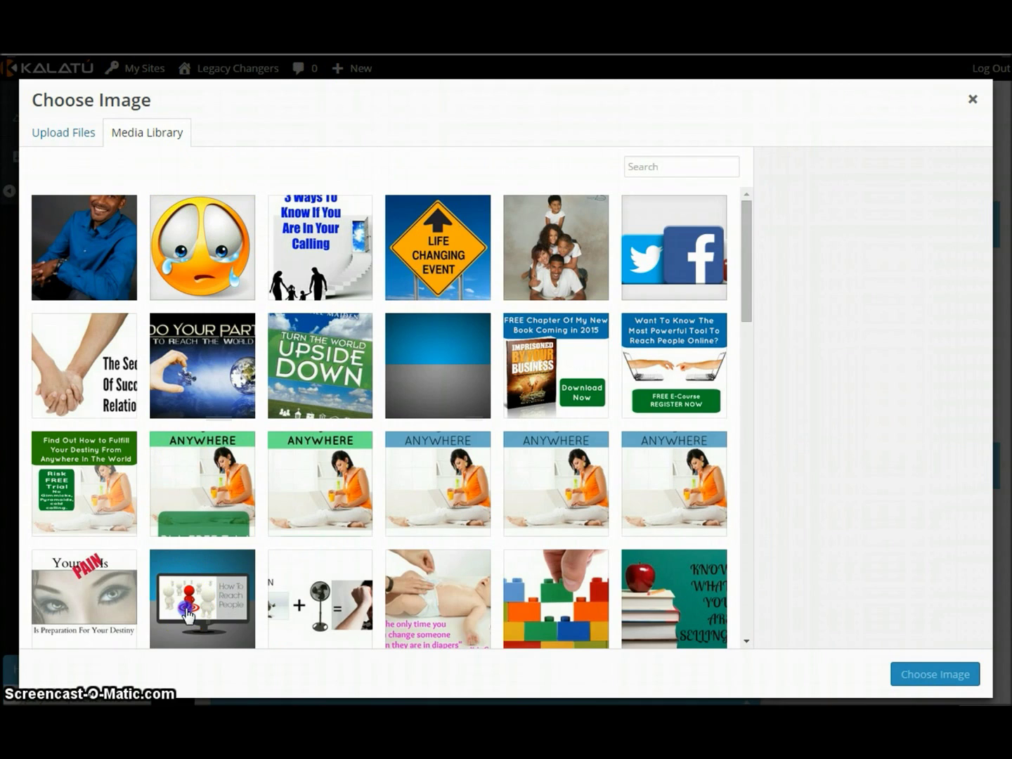
{"action": "left_click", "coordinate": [191, 601]}
{"action": "left_click", "coordinate": [930, 674]}
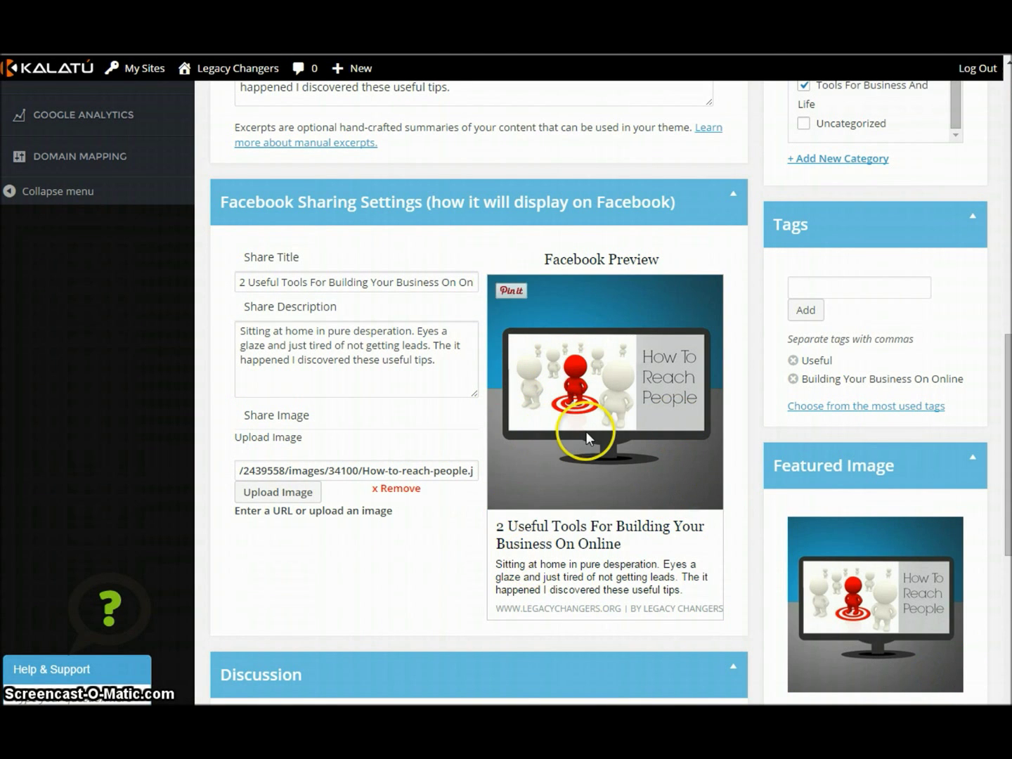
Review the post's excerpt, selected call to action and body text in the editor.
{"action": "scroll", "coordinate": [532, 492], "scroll_direction": "up", "scroll_amount": 3}
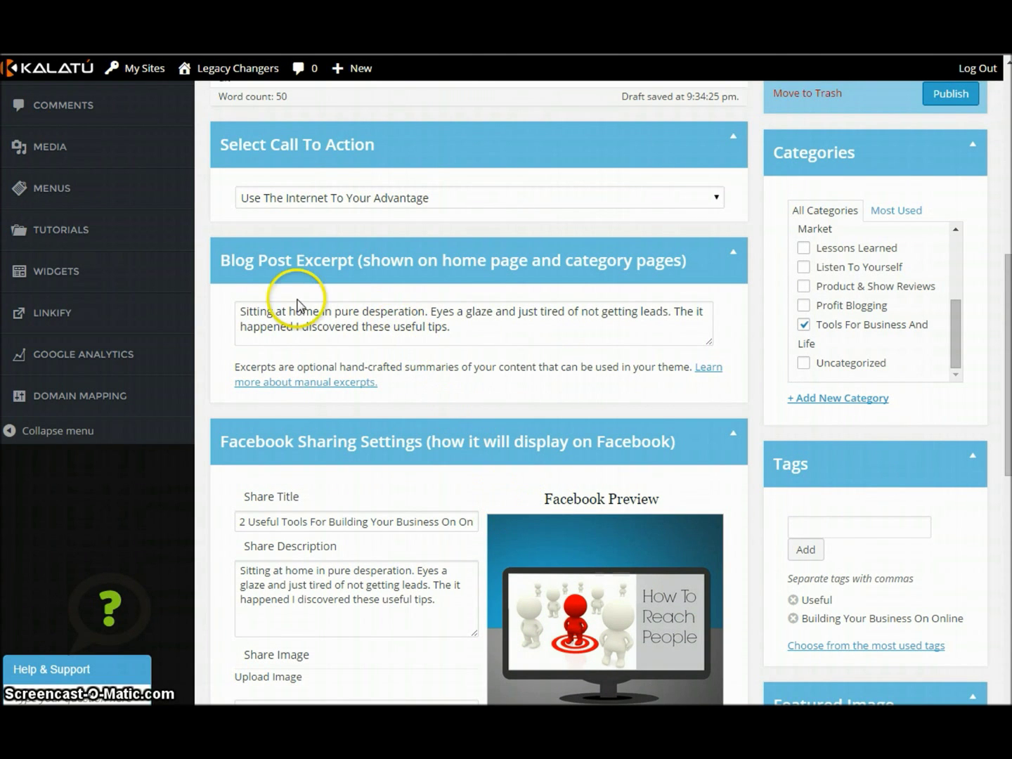
{"action": "scroll", "coordinate": [571, 372], "scroll_direction": "up", "scroll_amount": 2}
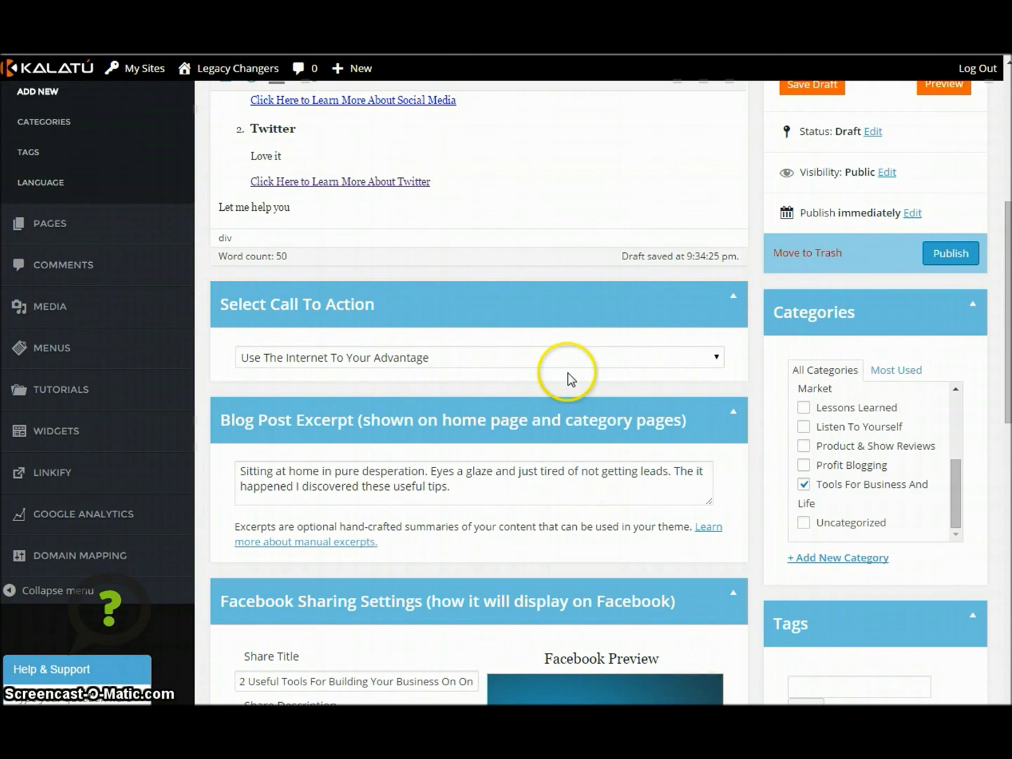
{"action": "left_click", "coordinate": [399, 365]}
{"action": "left_click", "coordinate": [398, 364]}
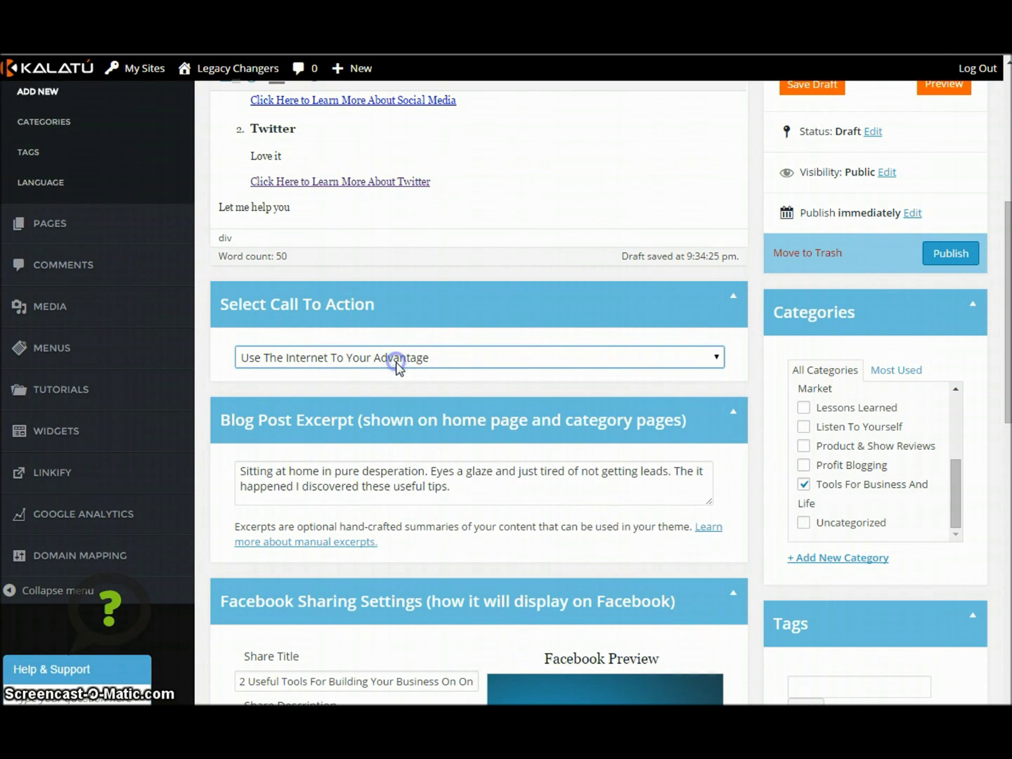
{"action": "scroll", "coordinate": [520, 407], "scroll_direction": "up", "scroll_amount": 5}
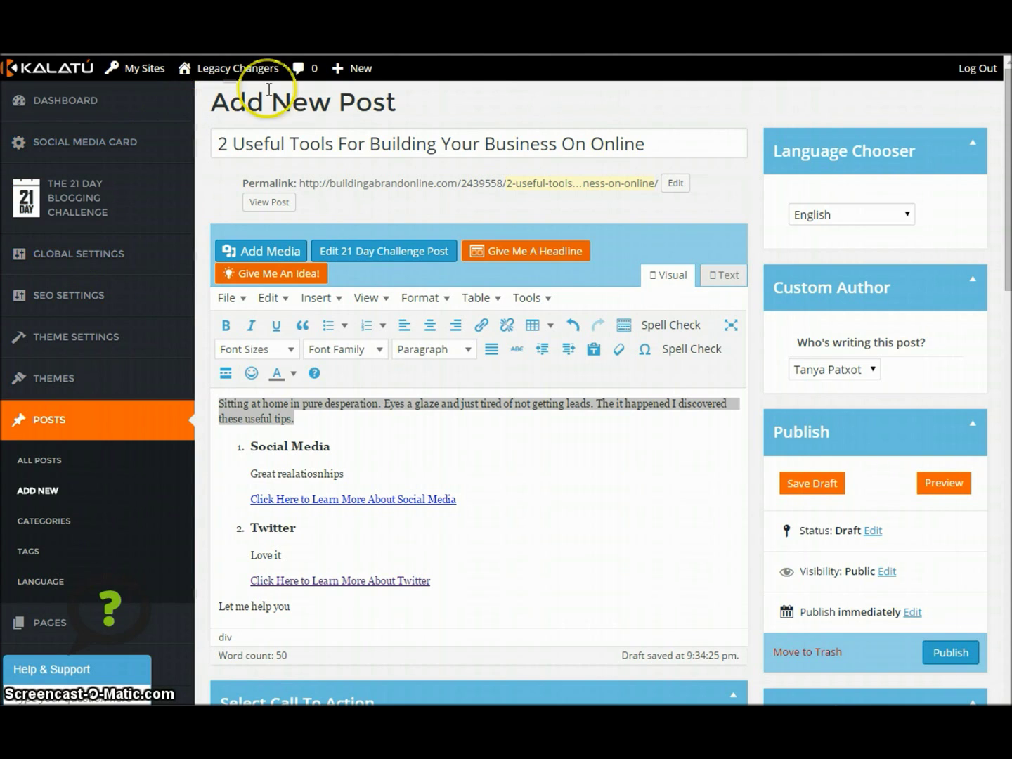
Open the live Legacy Changers blog in a new browser tab.
{"action": "key", "text": "ctrl+t"}
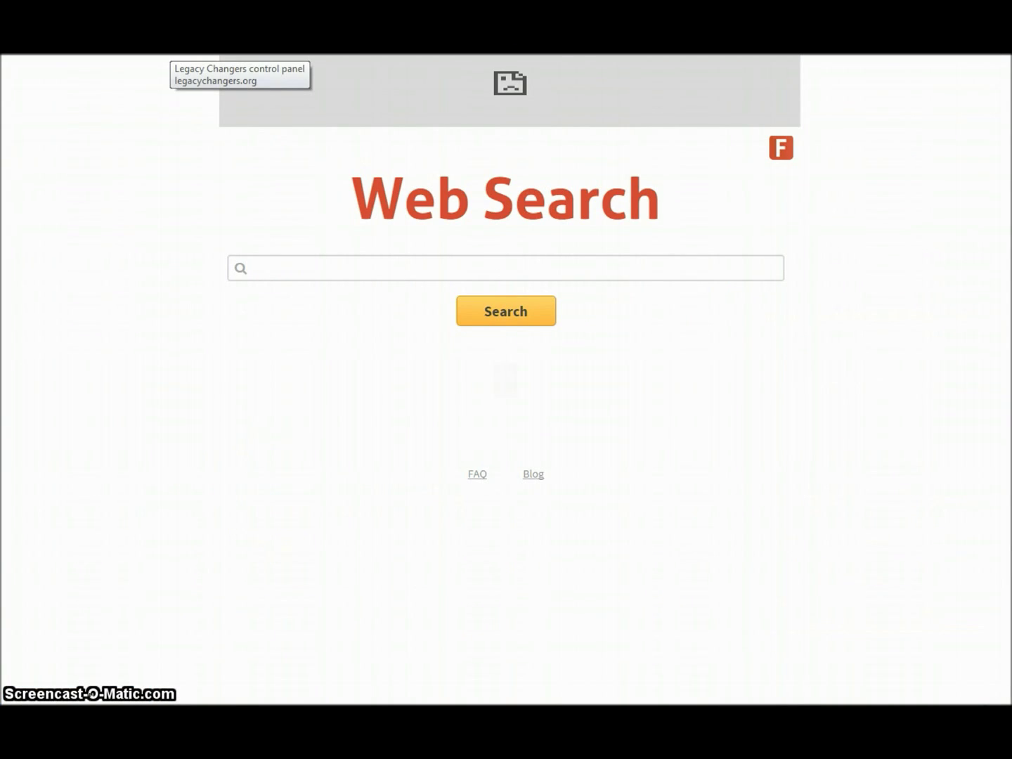
{"action": "left_click", "coordinate": [236, 269]}
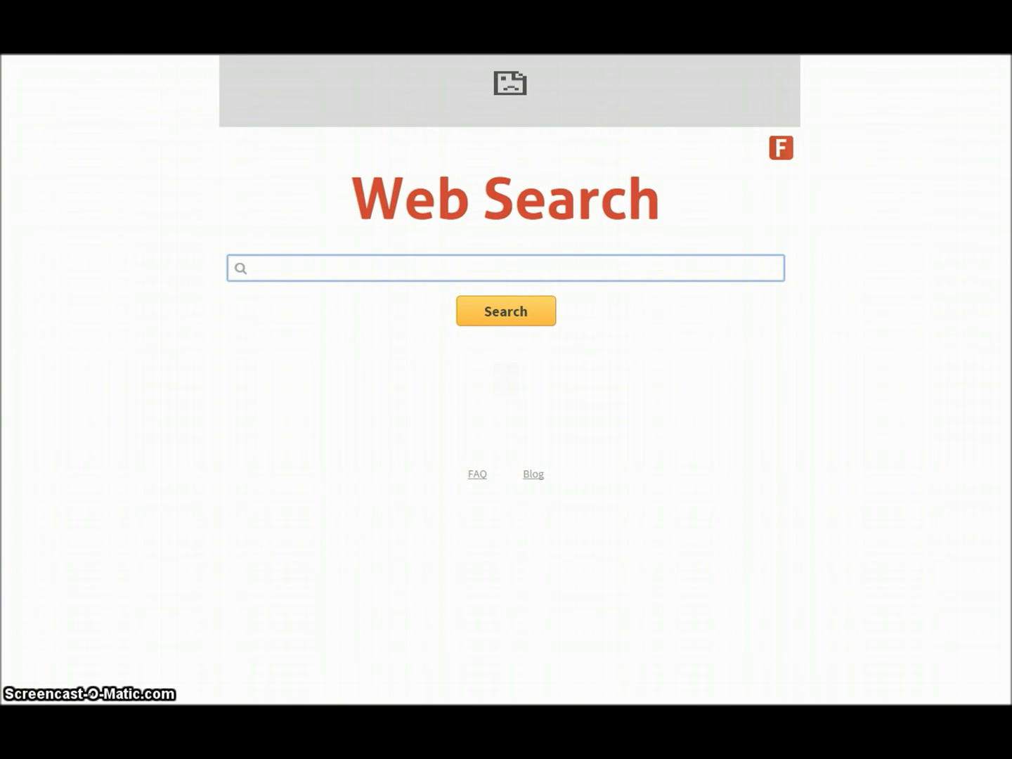
{"action": "left_click", "coordinate": [221, 56]}
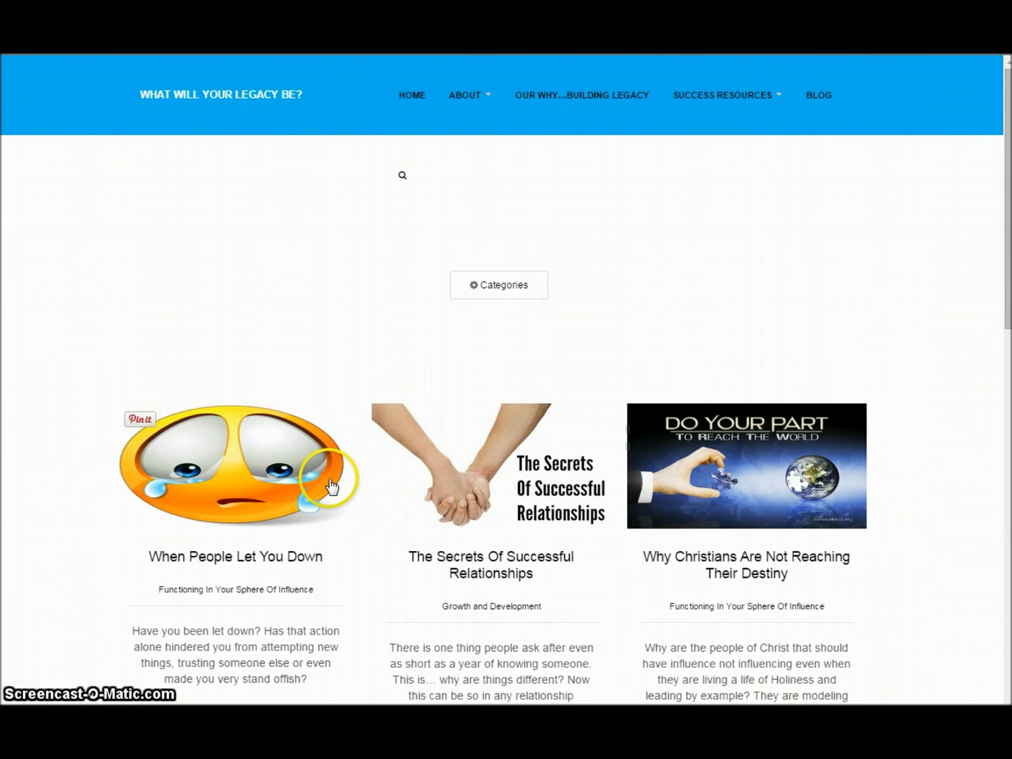
Open the blog post "When People Let You Down" and examine its sharing icons, video, subscription form and comments section.
{"action": "scroll", "coordinate": [332, 486], "scroll_direction": "down", "scroll_amount": 3}
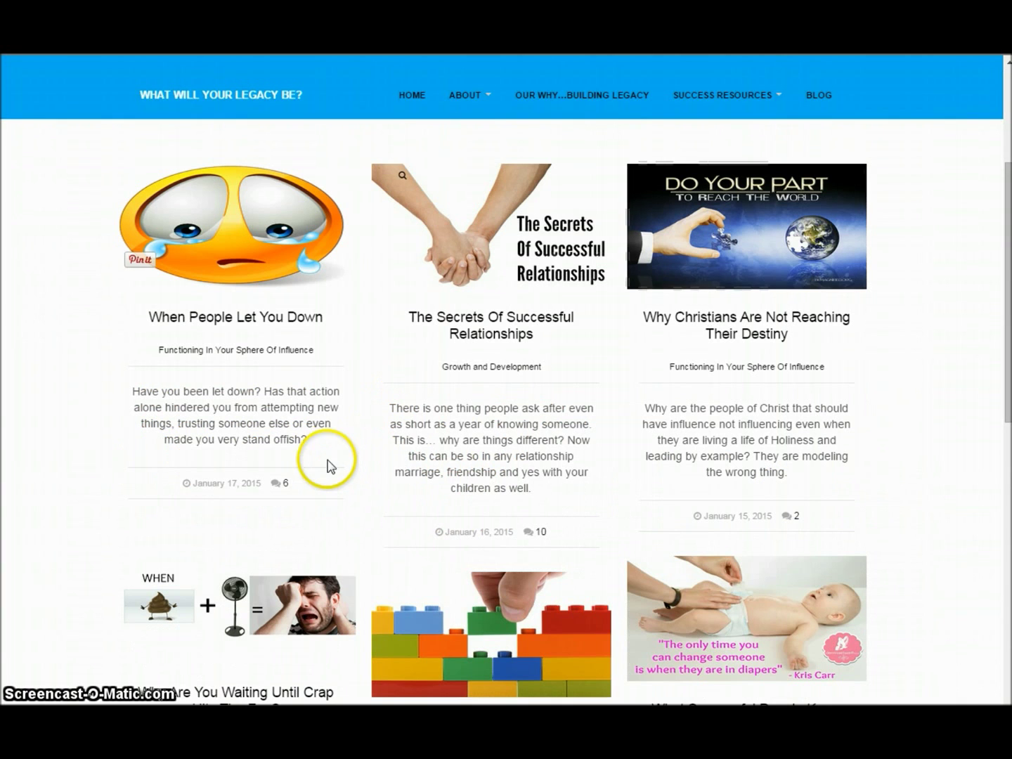
{"action": "left_click", "coordinate": [271, 320]}
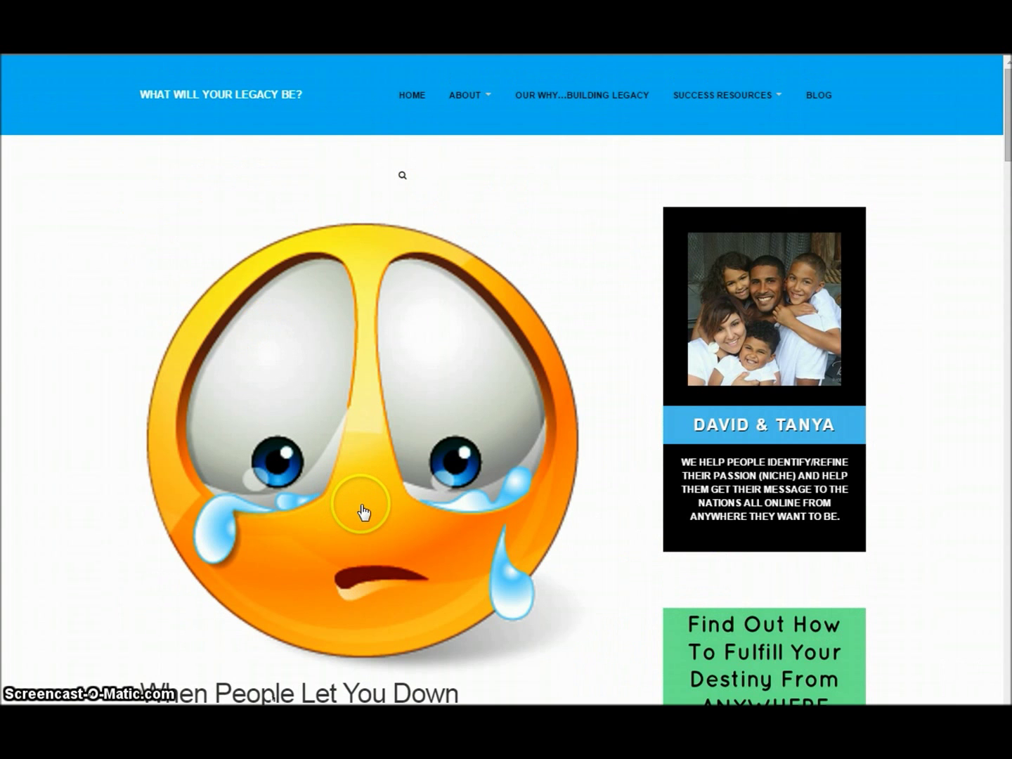
{"action": "scroll", "coordinate": [364, 511], "scroll_direction": "down", "scroll_amount": 3}
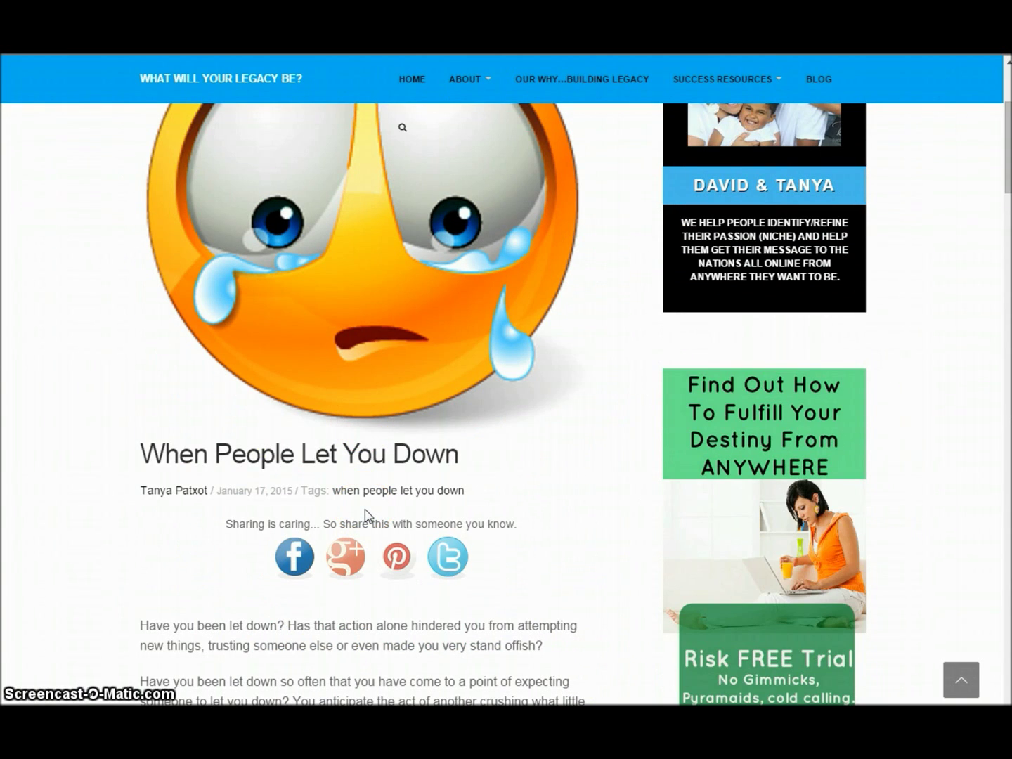
{"action": "scroll", "coordinate": [365, 517], "scroll_direction": "down", "scroll_amount": 2}
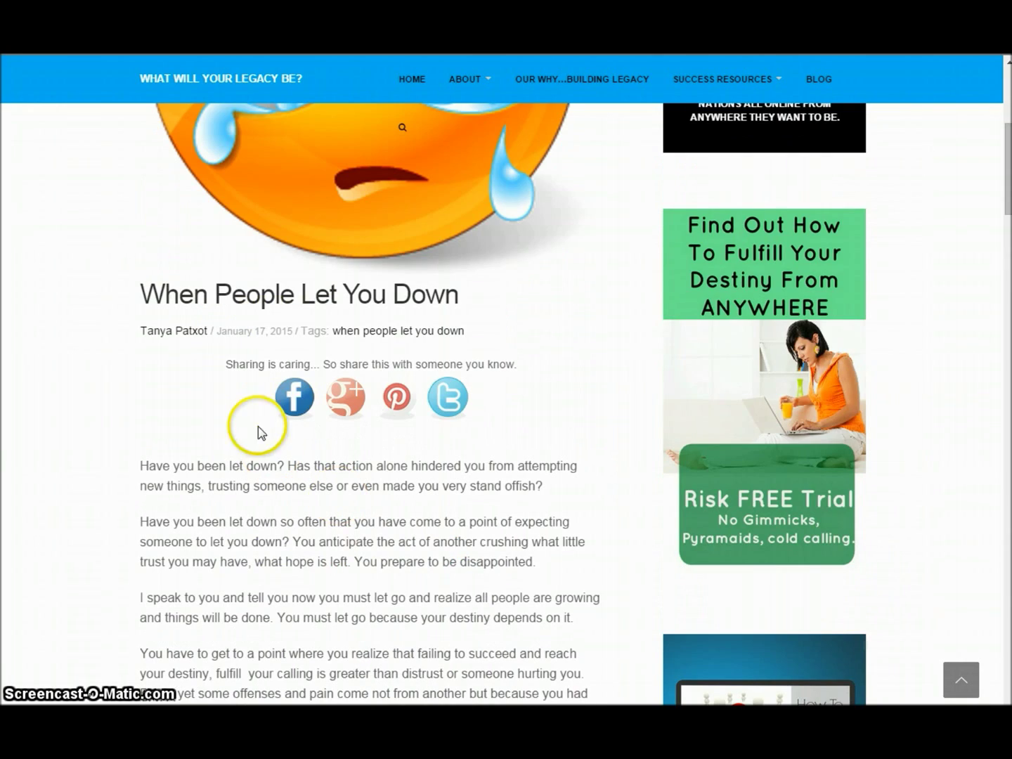
{"action": "scroll", "coordinate": [402, 486], "scroll_direction": "down", "scroll_amount": 5}
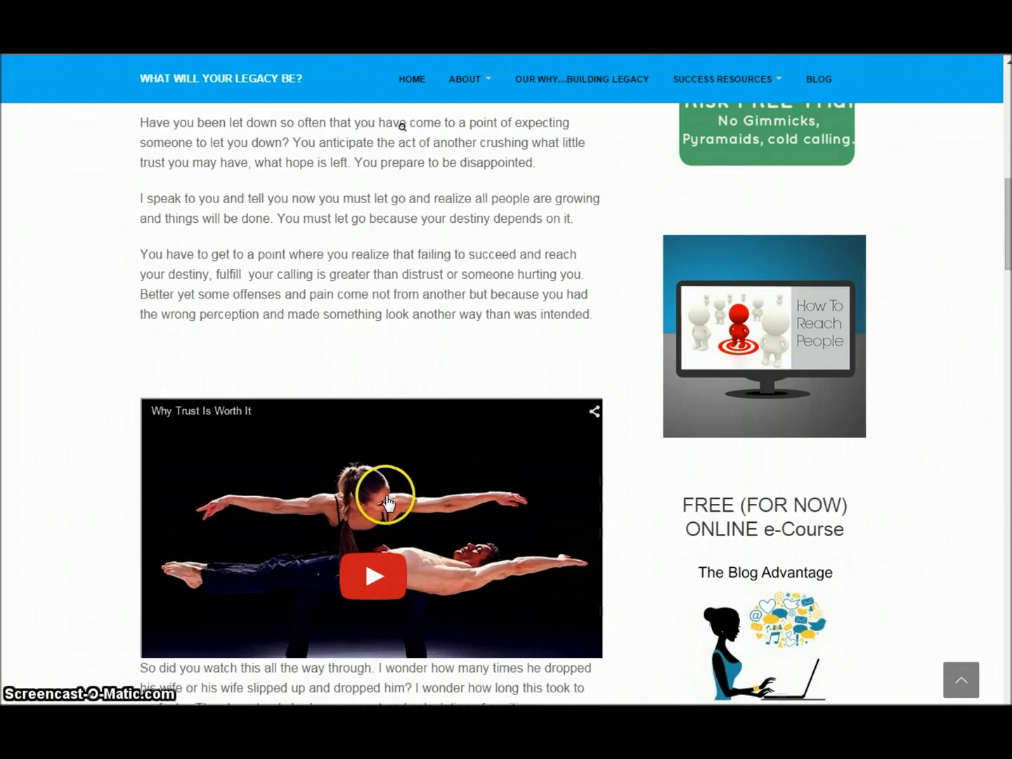
{"action": "scroll", "coordinate": [386, 500], "scroll_direction": "down", "scroll_amount": 20}
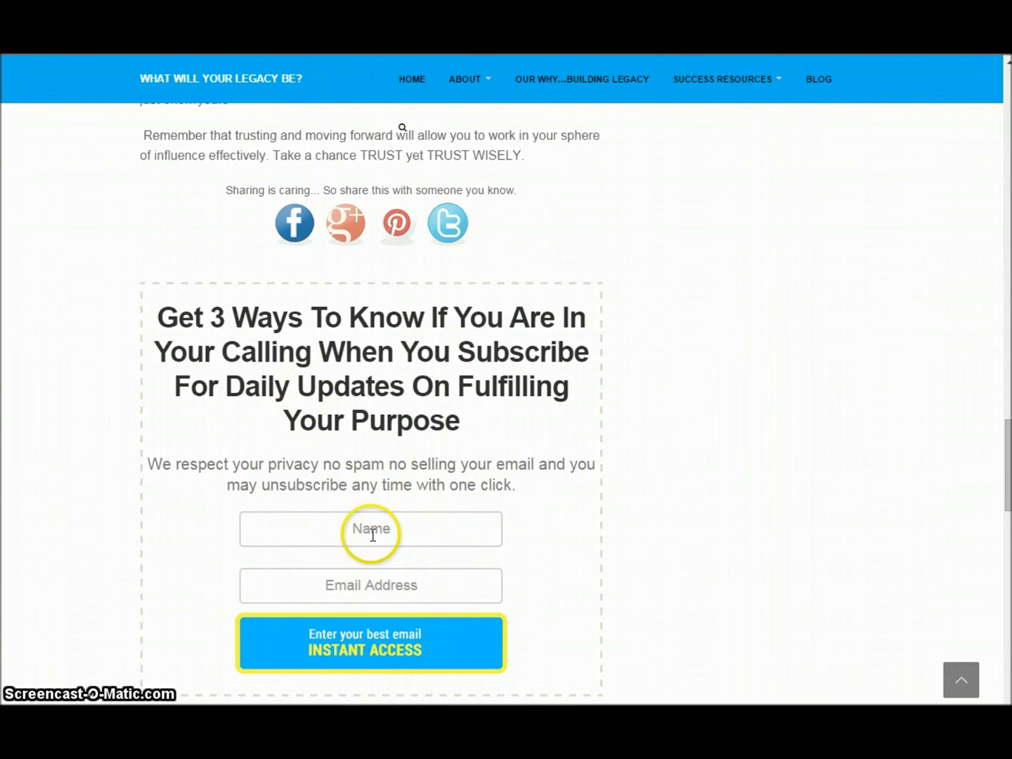
{"action": "scroll", "coordinate": [387, 506], "scroll_direction": "down", "scroll_amount": 5}
{"action": "scroll", "coordinate": [414, 560], "scroll_direction": "down", "scroll_amount": 8}
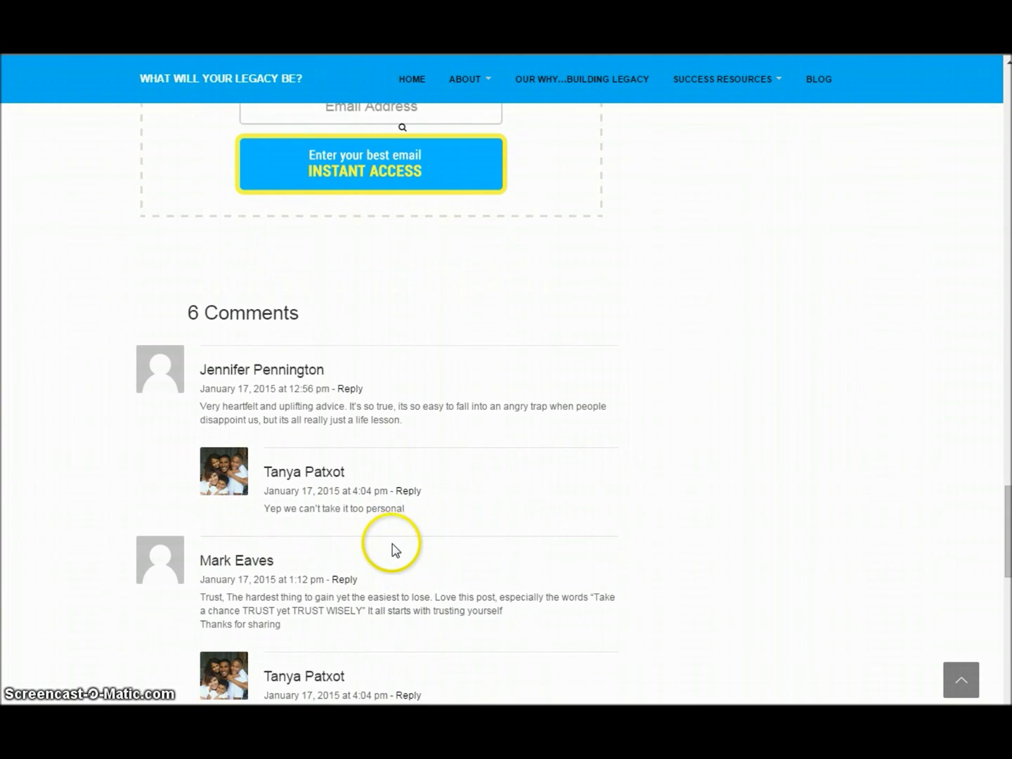
{"action": "scroll", "coordinate": [384, 538], "scroll_direction": "down", "scroll_amount": 5}
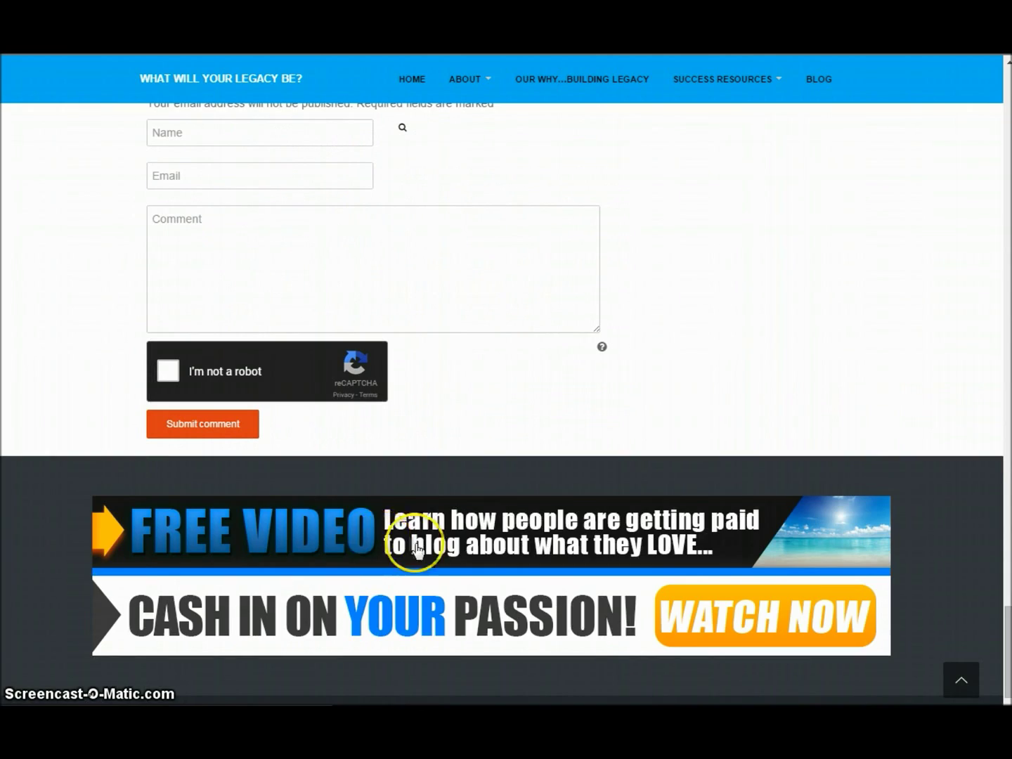
{"action": "scroll", "coordinate": [770, 502], "scroll_direction": "up", "scroll_amount": 18}
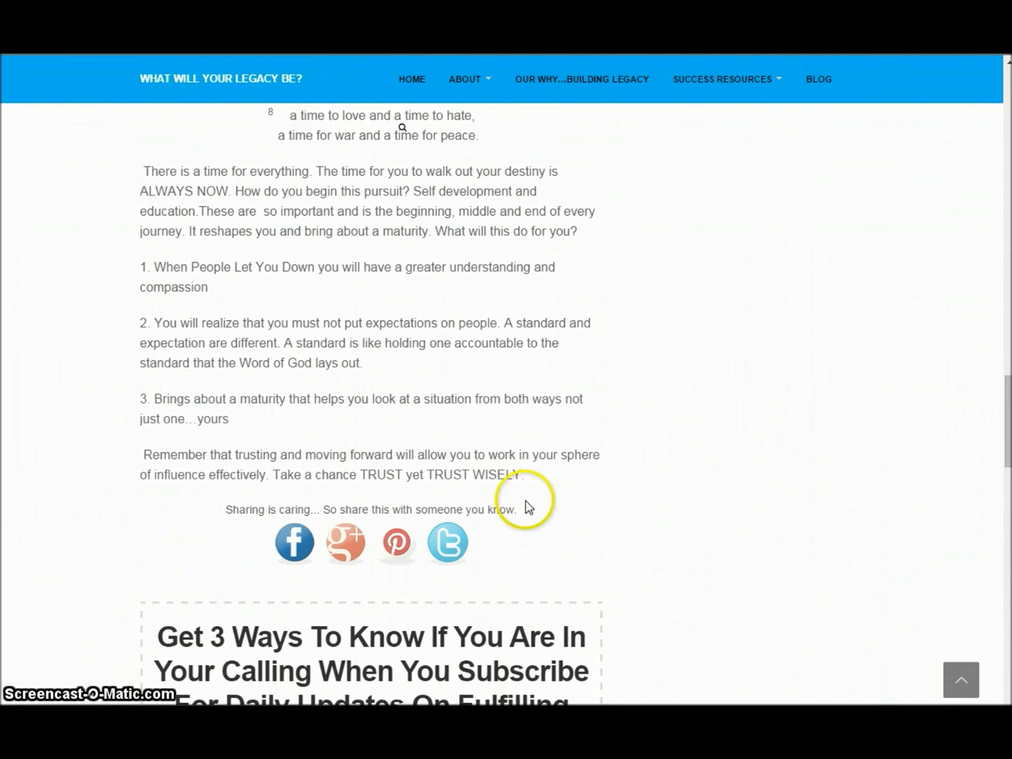
{"action": "scroll", "coordinate": [583, 482], "scroll_direction": "up", "scroll_amount": 20}
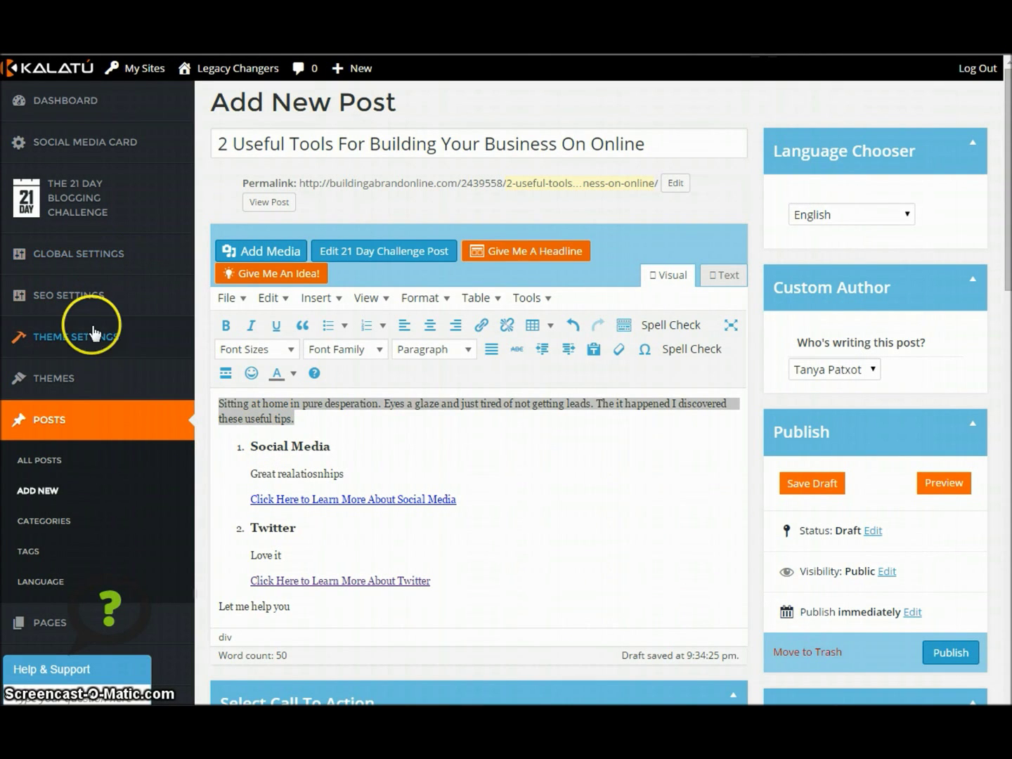
Return to the post editor and examine the publish date fields and visibility options, closing the visibility options without saving.
{"action": "left_click", "coordinate": [913, 612]}
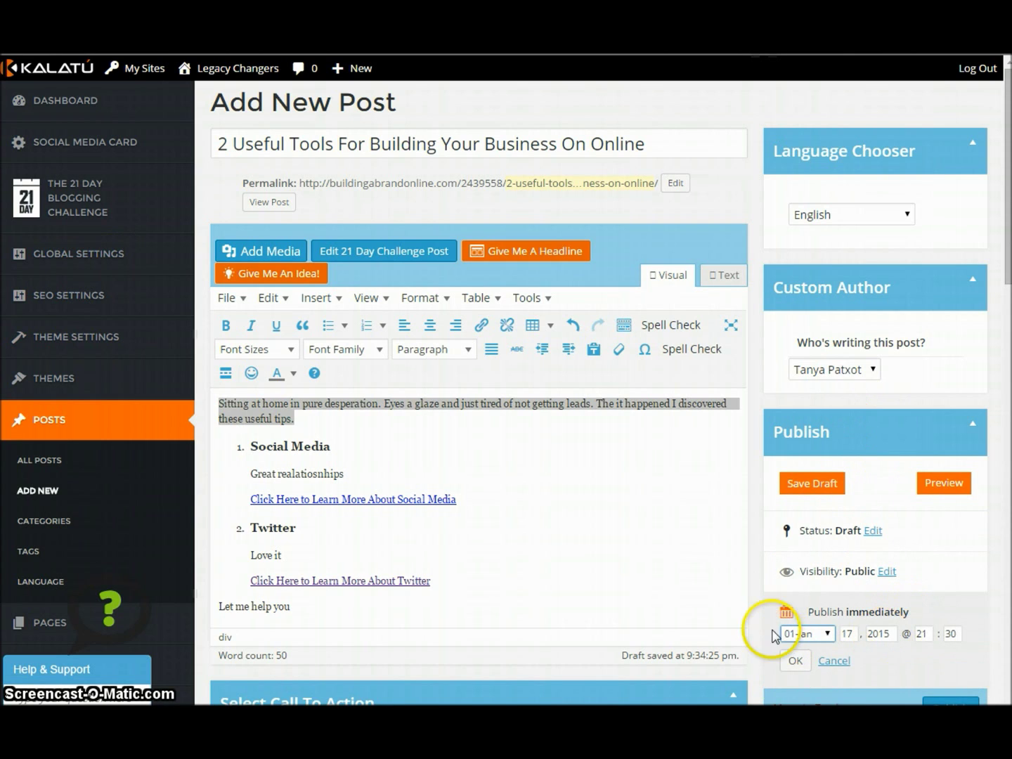
{"action": "mouse_move", "coordinate": [53, 230]}
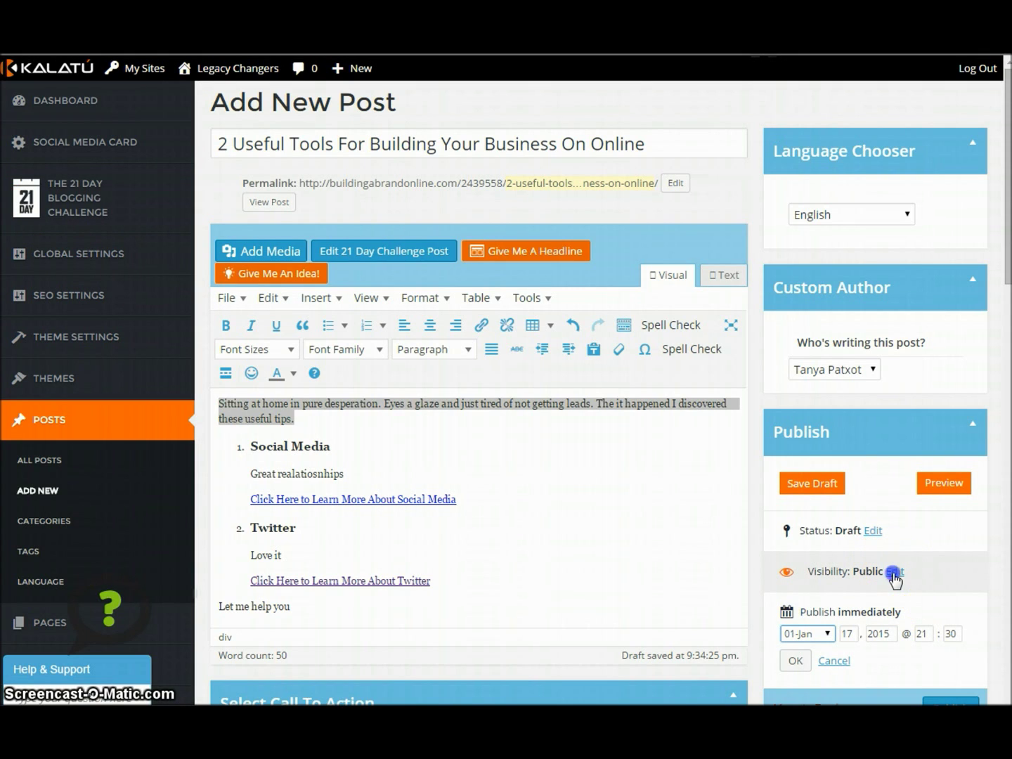
{"action": "left_click", "coordinate": [894, 573]}
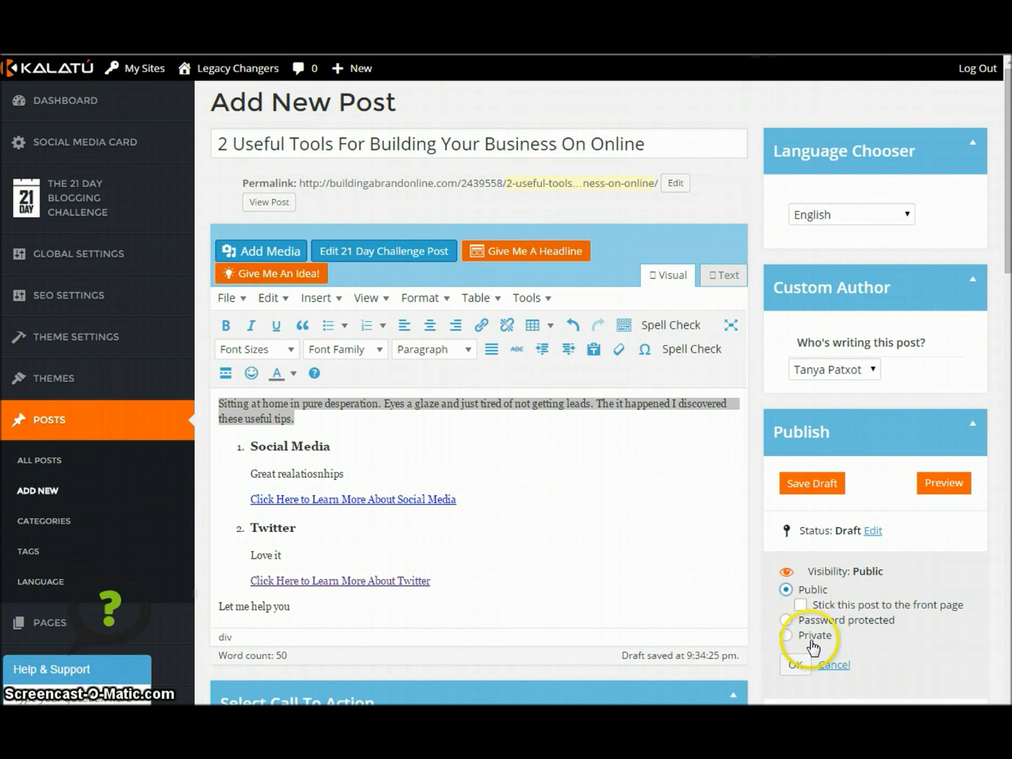
{"action": "left_click", "coordinate": [832, 665]}
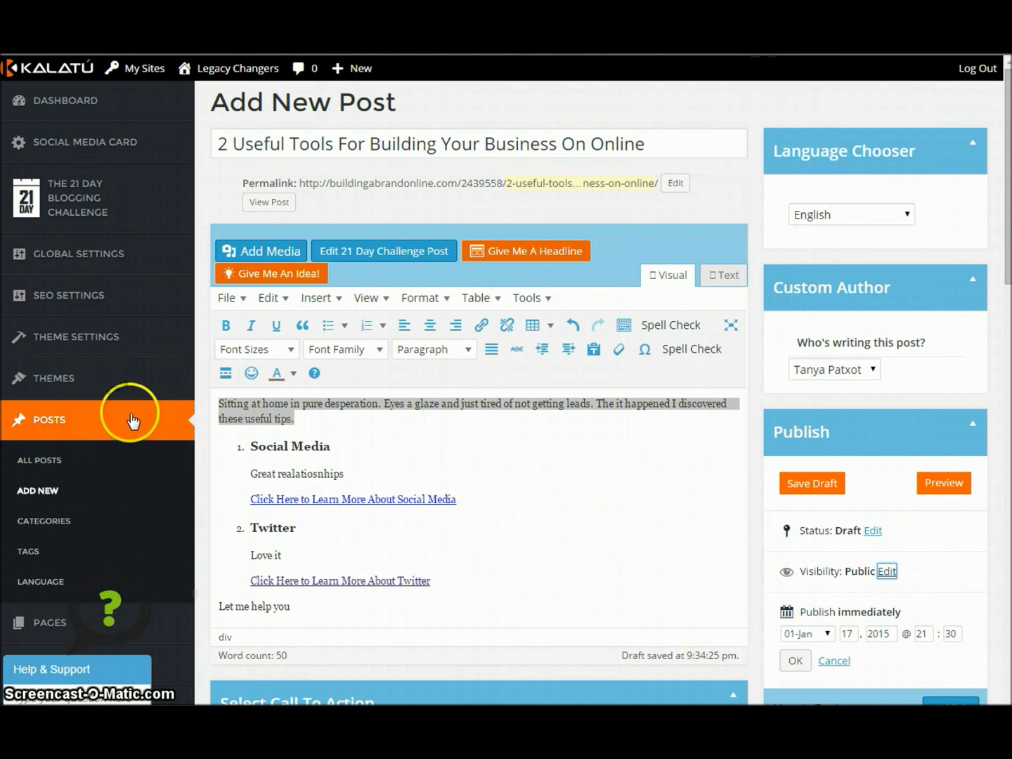
Open the 21 Day Blogging Challenge's Call to Actions list and examine the entries with their edit options.
{"action": "mouse_move", "coordinate": [84, 231]}
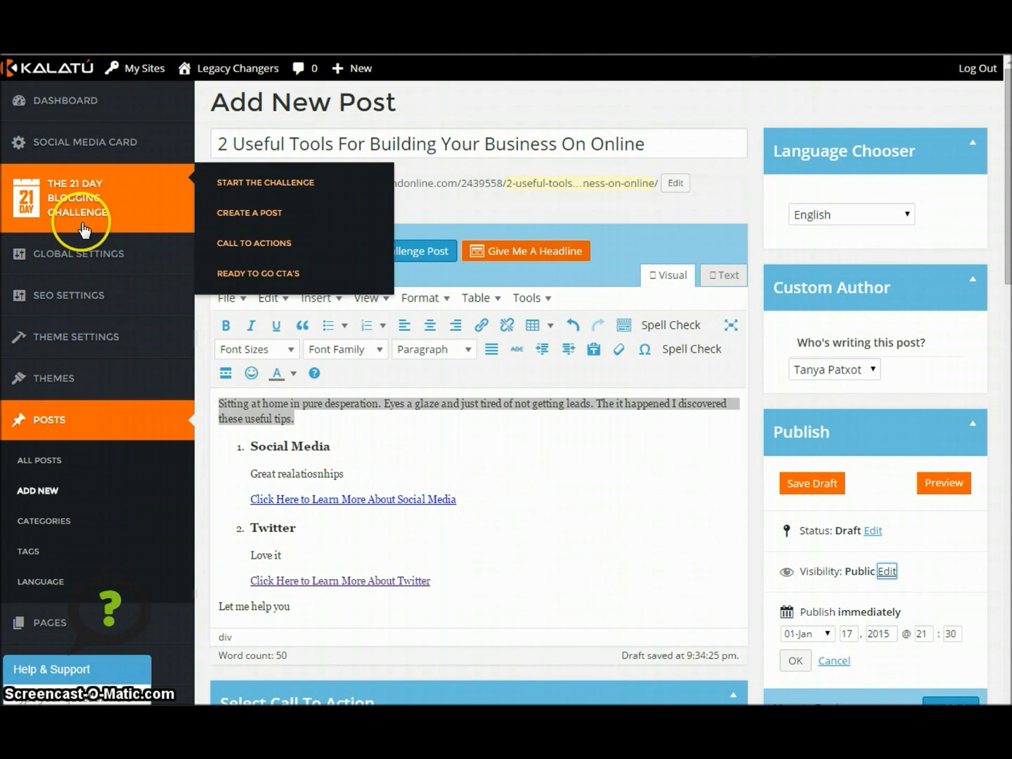
{"action": "left_click", "coordinate": [262, 244]}
{"action": "left_click", "coordinate": [488, 157]}
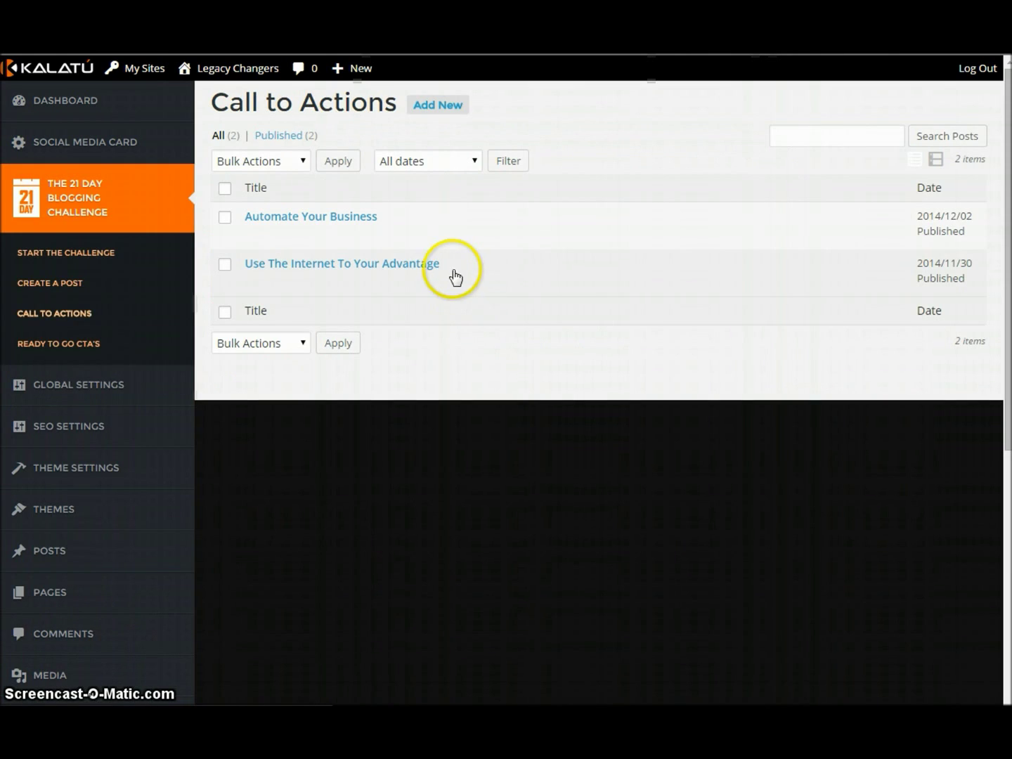
{"action": "mouse_move", "coordinate": [332, 225]}
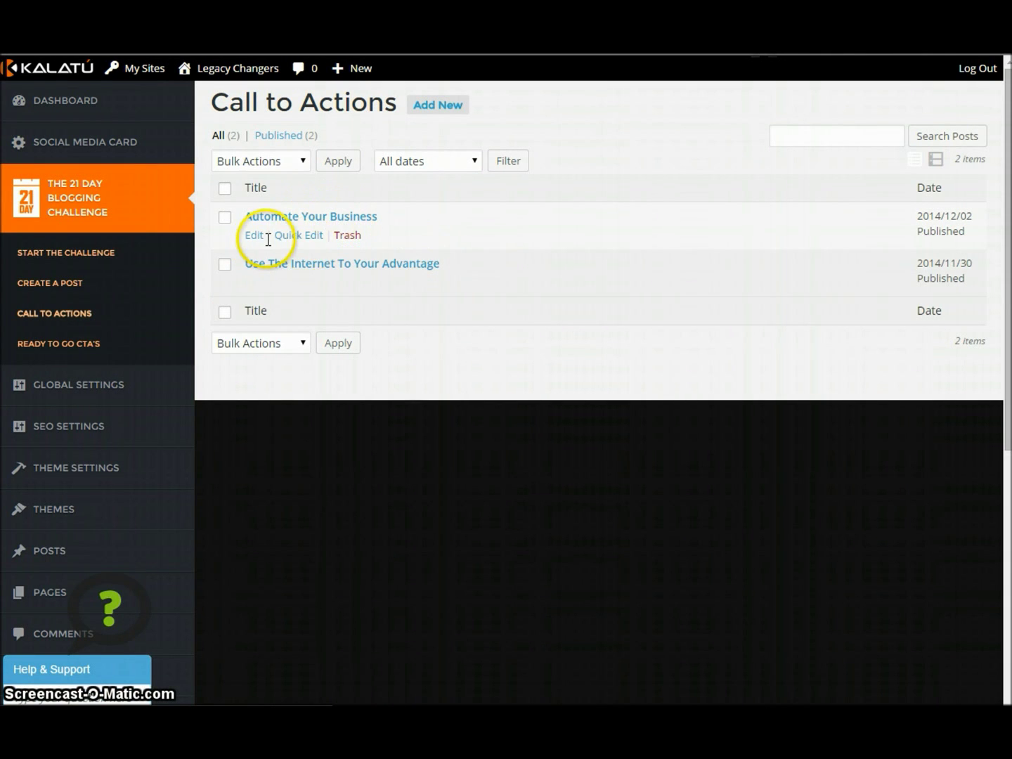
{"action": "mouse_move", "coordinate": [272, 274]}
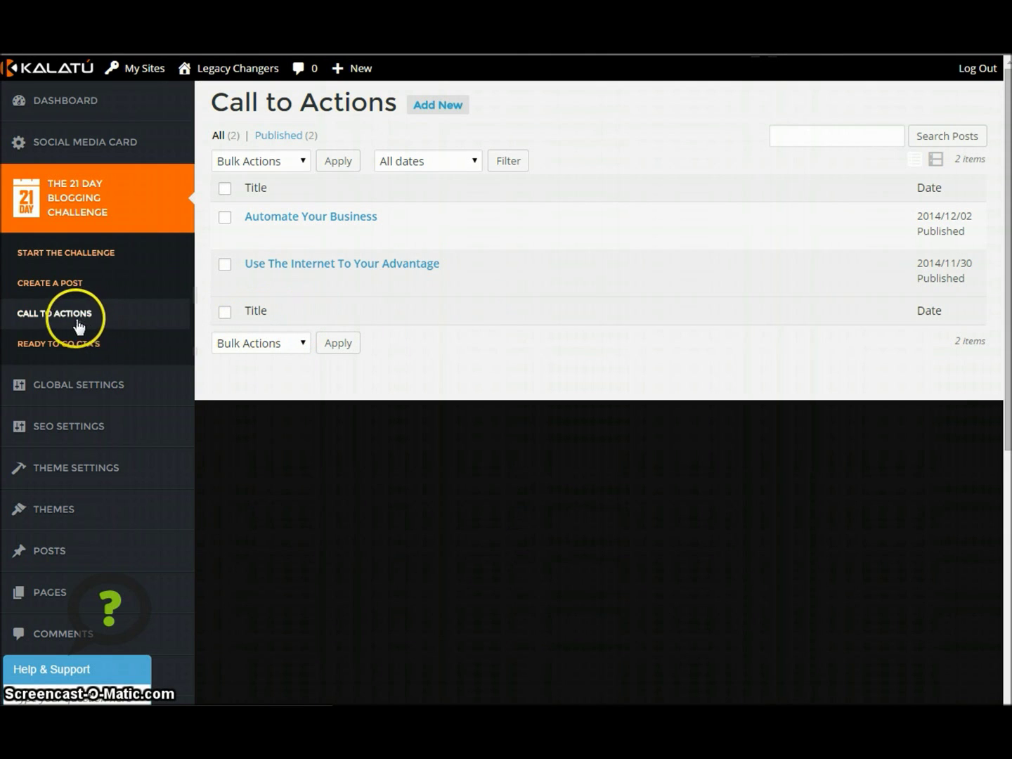
Open the Ready to Go CTA's page and examine the Team Building Formula, Top Producer Formula and Viral Blogging System previews.
{"action": "left_click", "coordinate": [73, 345]}
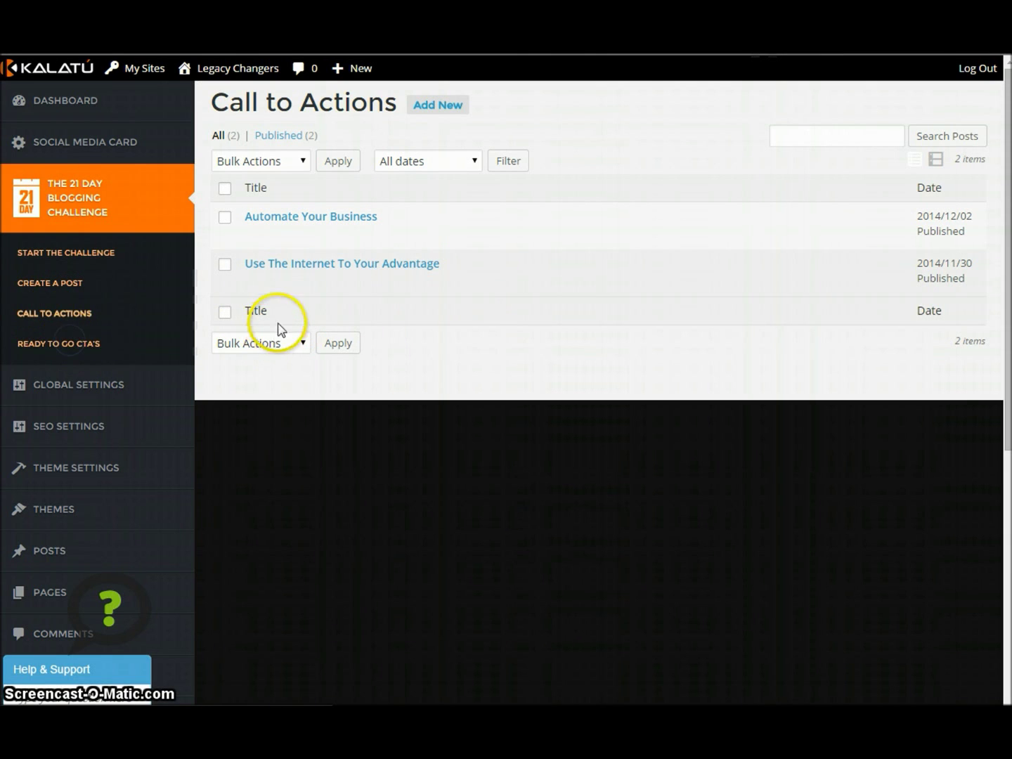
{"action": "scroll", "coordinate": [561, 503], "scroll_direction": "down", "scroll_amount": 5}
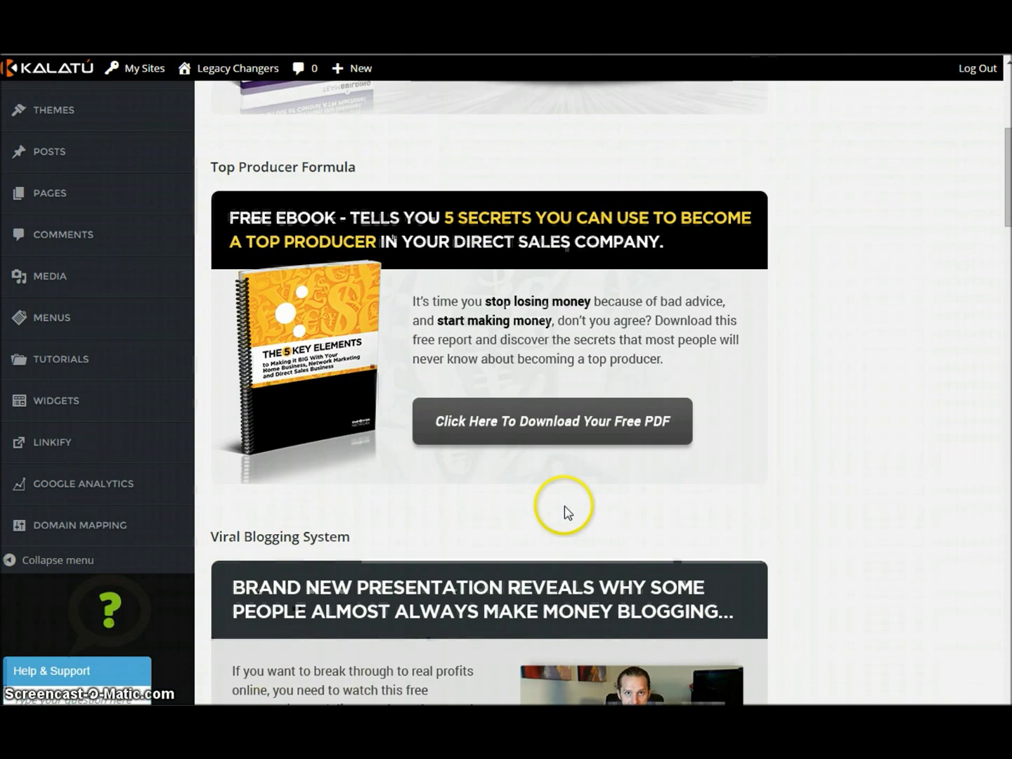
{"action": "scroll", "coordinate": [563, 483], "scroll_direction": "up", "scroll_amount": 4}
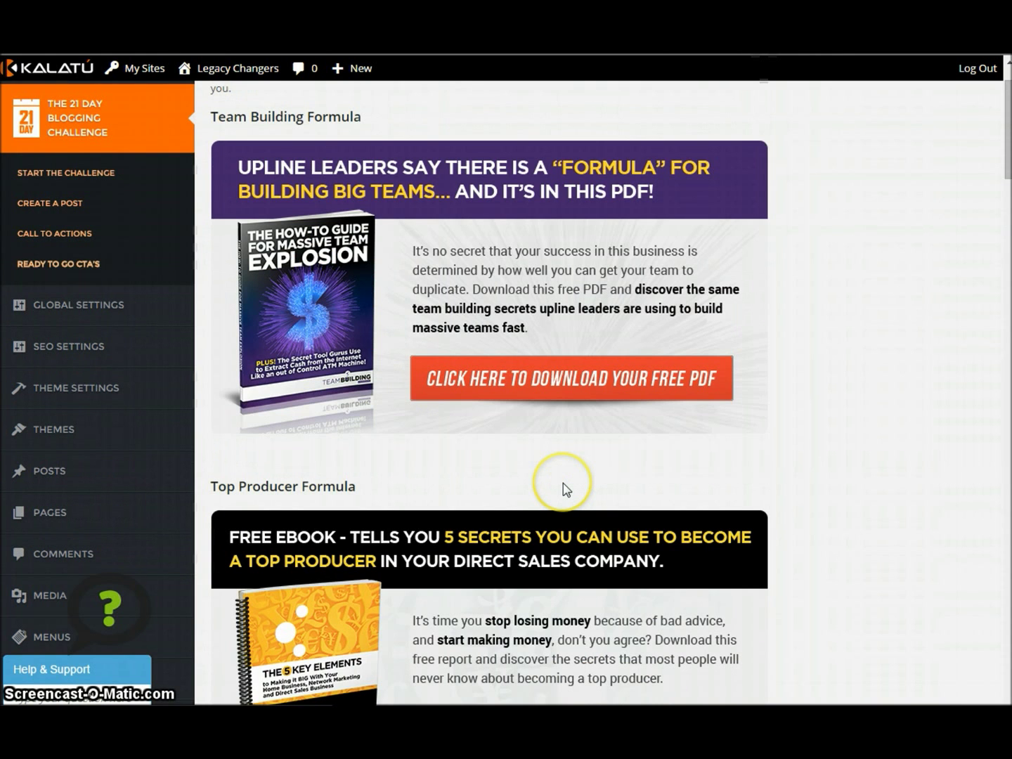
{"action": "scroll", "coordinate": [562, 483], "scroll_direction": "down", "scroll_amount": 3}
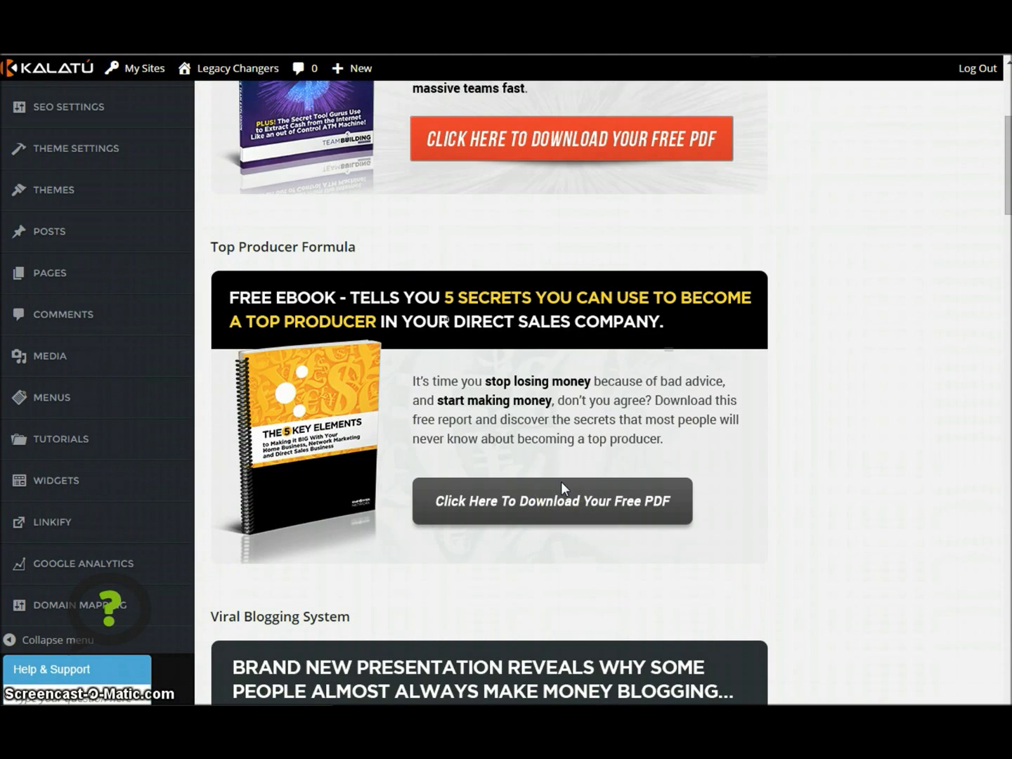
{"action": "scroll", "coordinate": [561, 483], "scroll_direction": "down", "scroll_amount": 6}
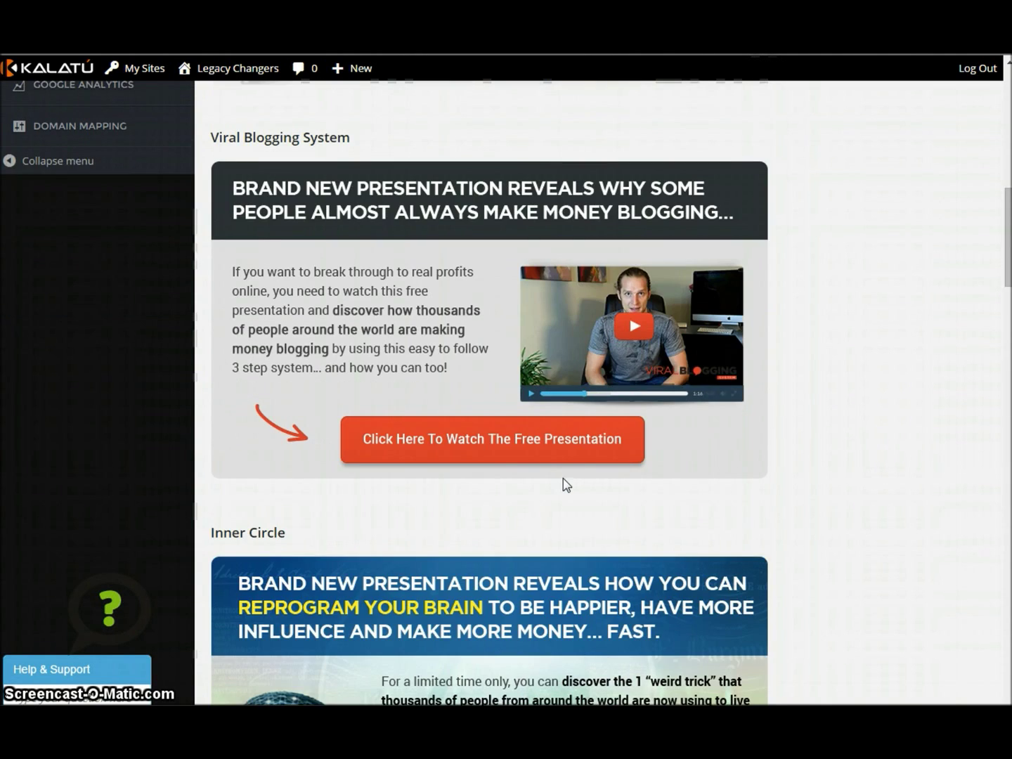
{"action": "scroll", "coordinate": [563, 484], "scroll_direction": "up", "scroll_amount": 6}
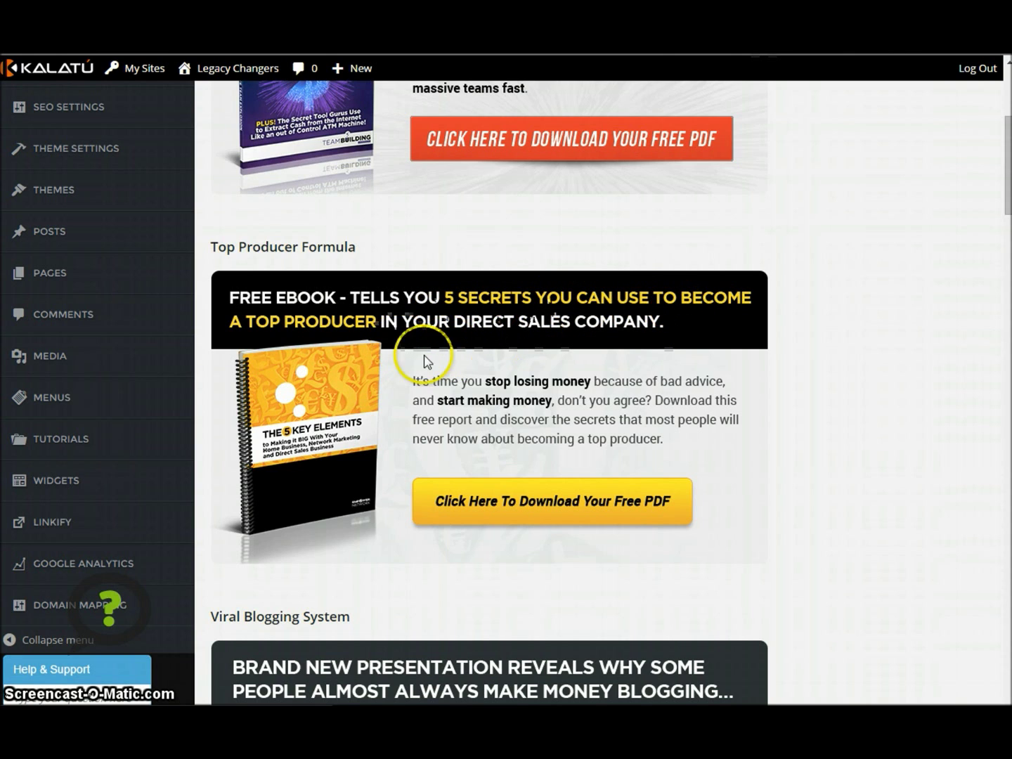
{"action": "scroll", "coordinate": [583, 421], "scroll_direction": "up", "scroll_amount": 3}
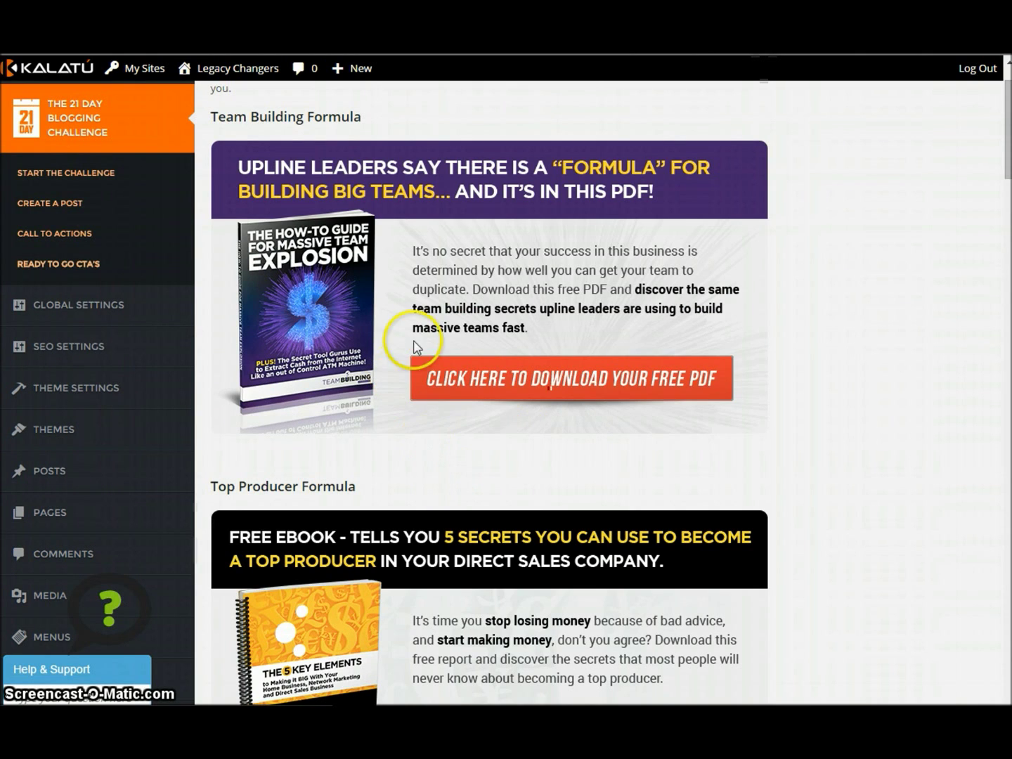
Look through the Inner Circle, Comments and Social Share call to action previews on the Ready to Go CTA's page.
{"action": "scroll", "coordinate": [493, 377], "scroll_direction": "down", "scroll_amount": 5}
{"action": "scroll", "coordinate": [493, 372], "scroll_direction": "down", "scroll_amount": 10}
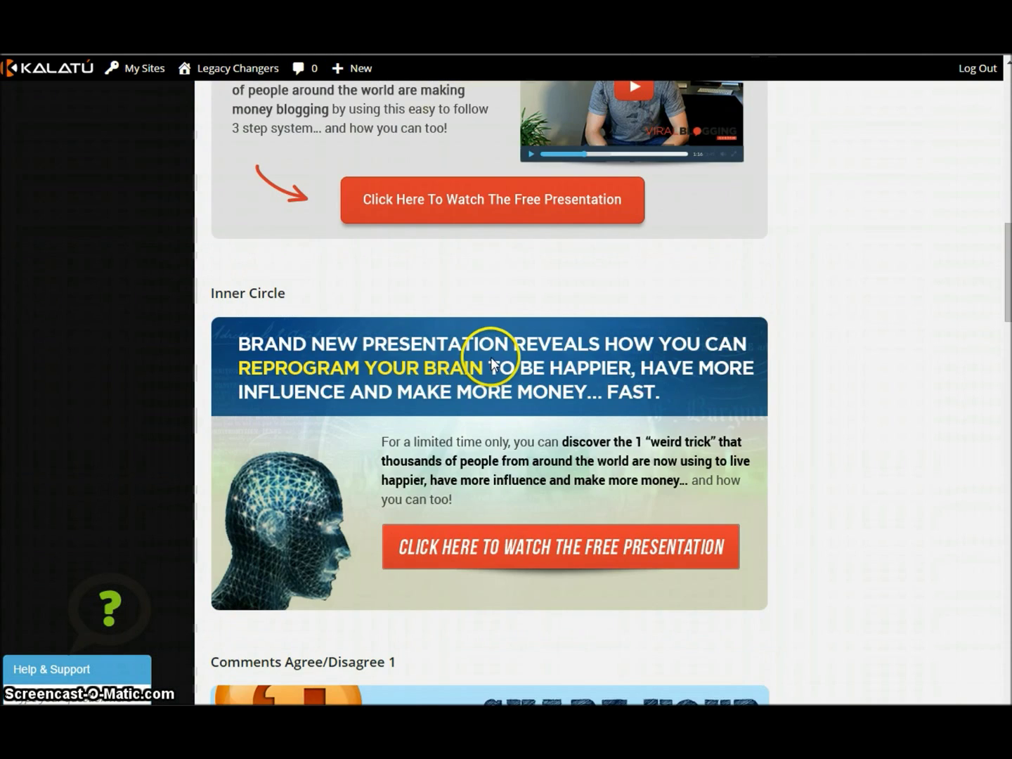
{"action": "scroll", "coordinate": [493, 362], "scroll_direction": "up", "scroll_amount": 4}
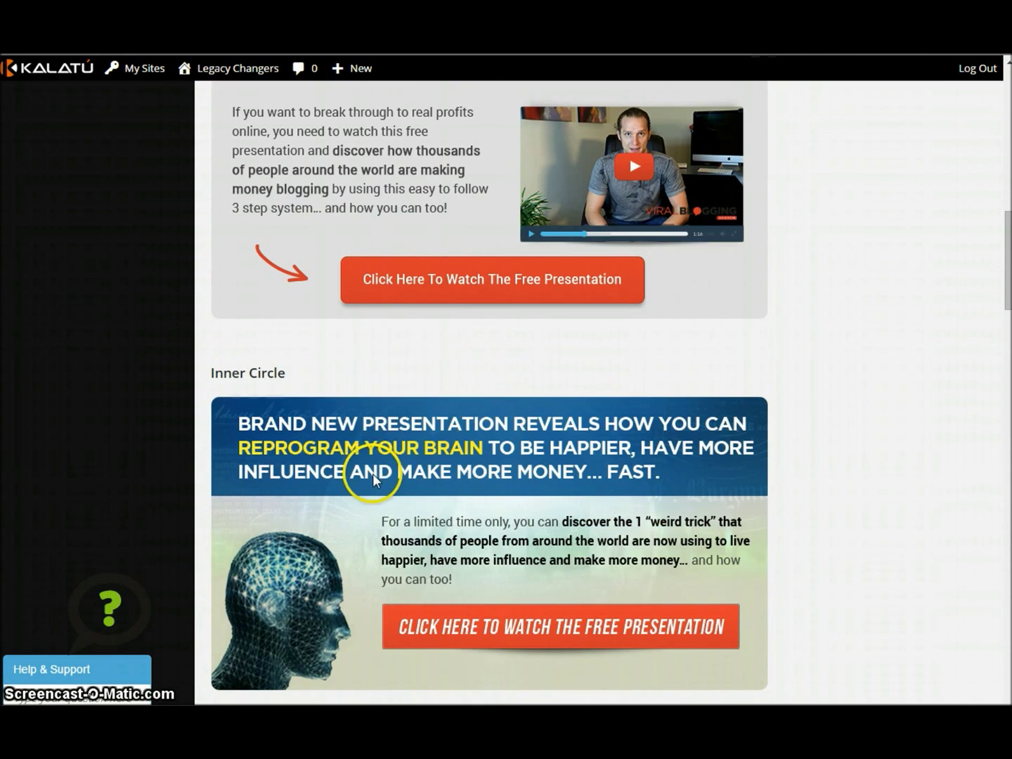
{"action": "scroll", "coordinate": [515, 485], "scroll_direction": "down", "scroll_amount": 8}
{"action": "scroll", "coordinate": [541, 446], "scroll_direction": "down", "scroll_amount": 17}
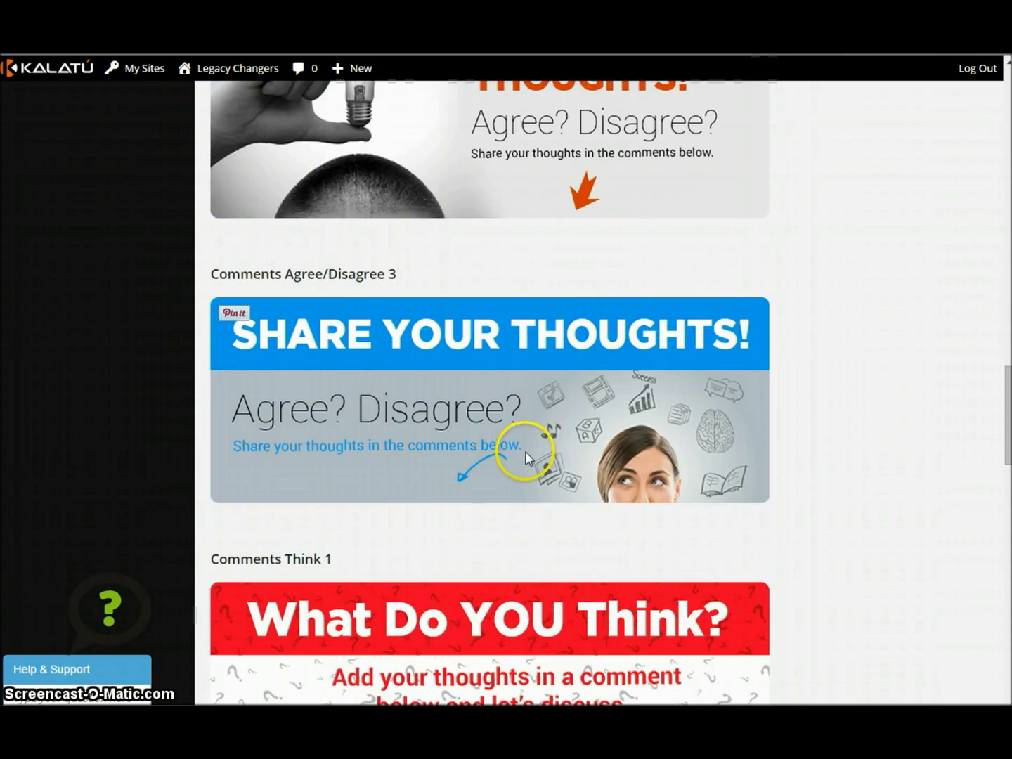
{"action": "scroll", "coordinate": [531, 440], "scroll_direction": "down", "scroll_amount": 4}
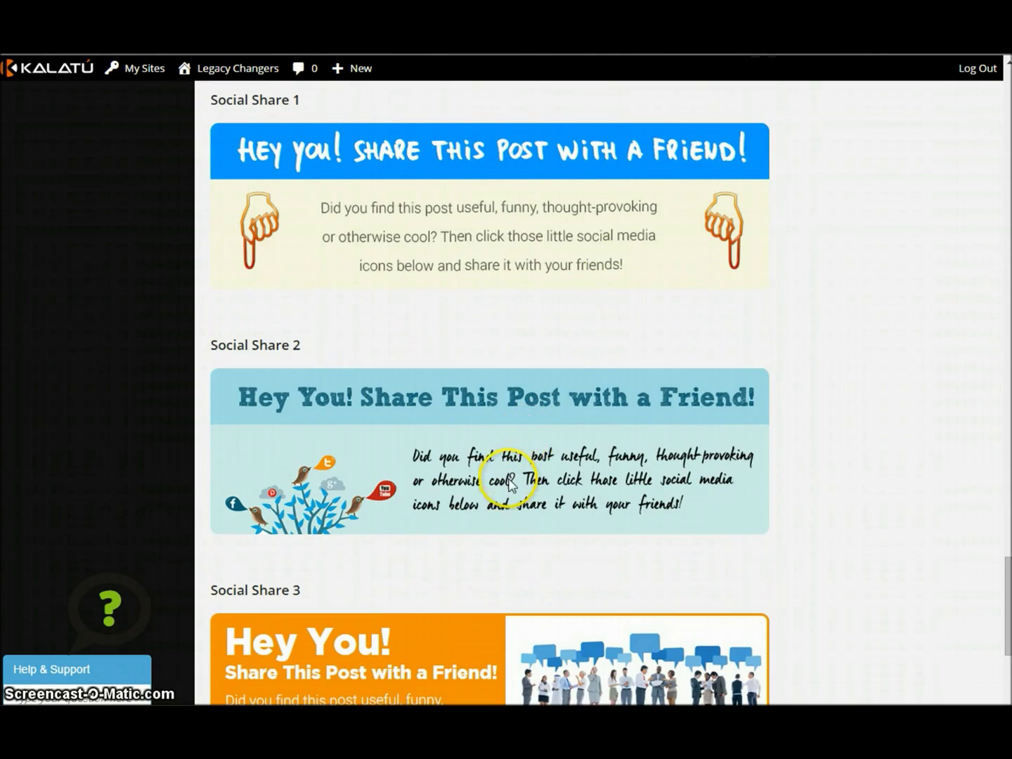
{"action": "scroll", "coordinate": [513, 466], "scroll_direction": "down", "scroll_amount": 4}
{"action": "scroll", "coordinate": [506, 450], "scroll_direction": "up", "scroll_amount": 6}
{"action": "scroll", "coordinate": [485, 424], "scroll_direction": "up", "scroll_amount": 20}
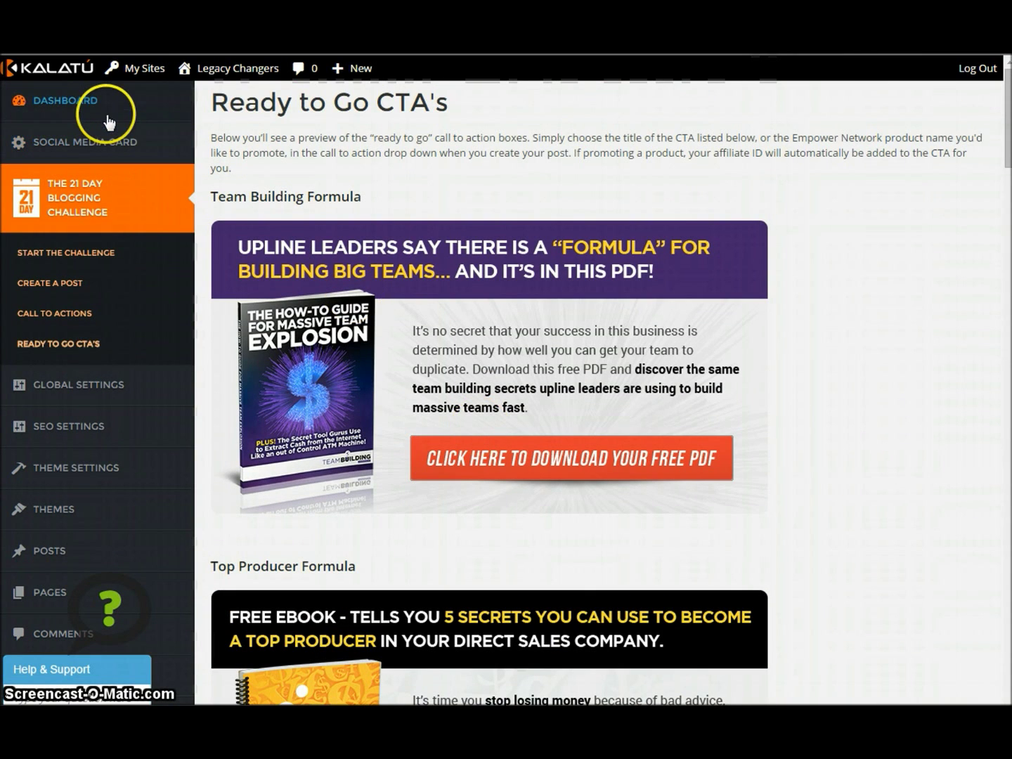
Open the blog's admin dashboard.
{"action": "mouse_move", "coordinate": [94, 107]}
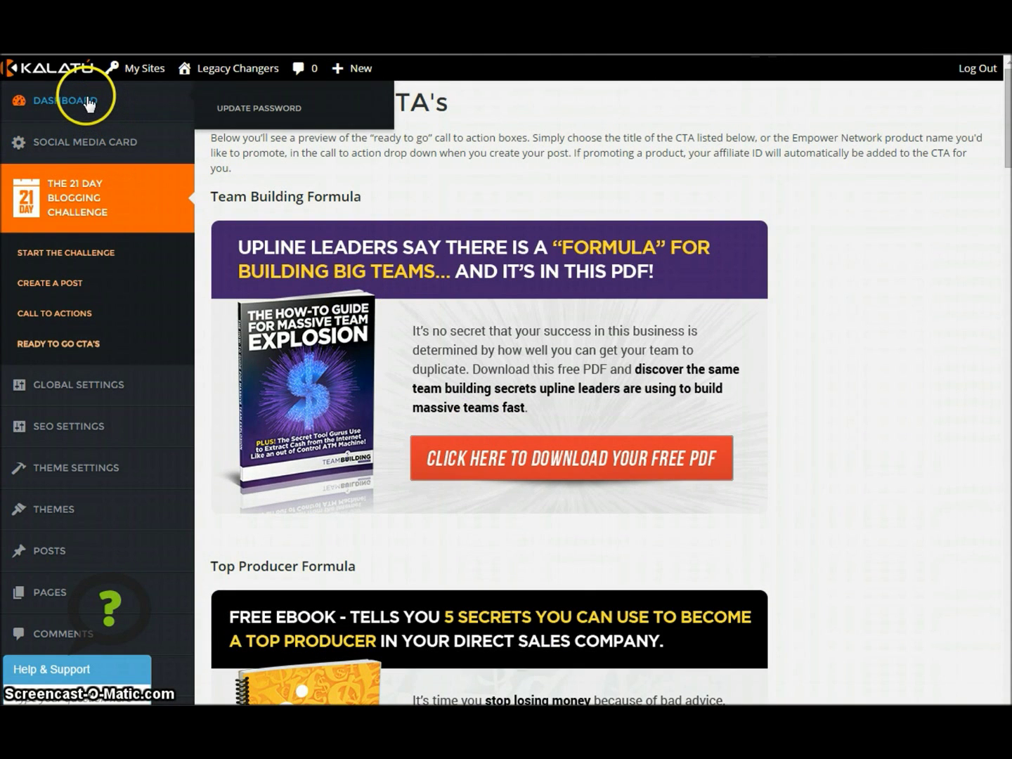
{"action": "left_click", "coordinate": [85, 99]}
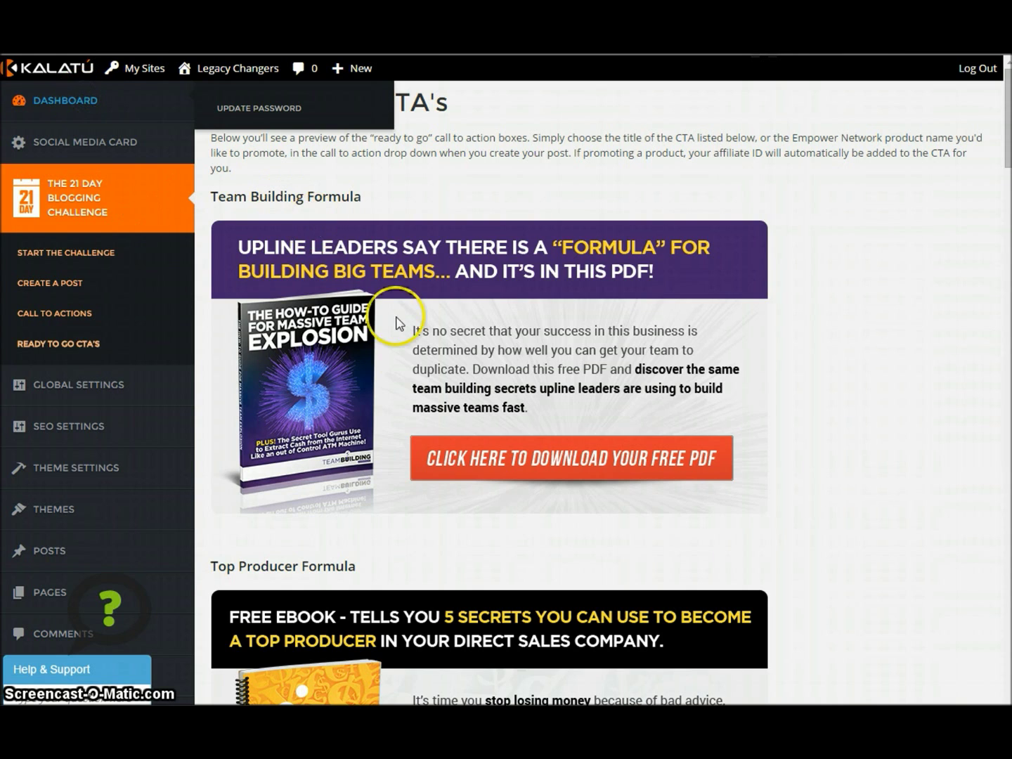